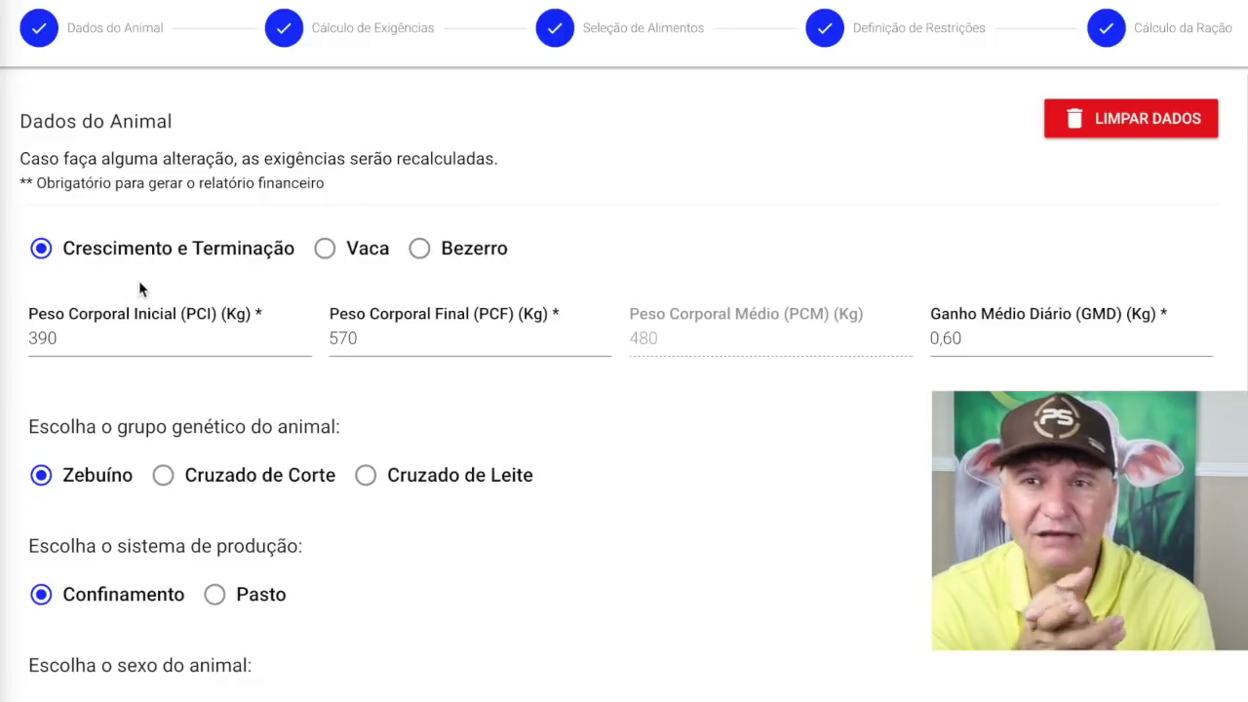
# Set the animal's Ganho Médio Diário (GMD) to 1,80 kg.
pyautogui.click(65, 338)
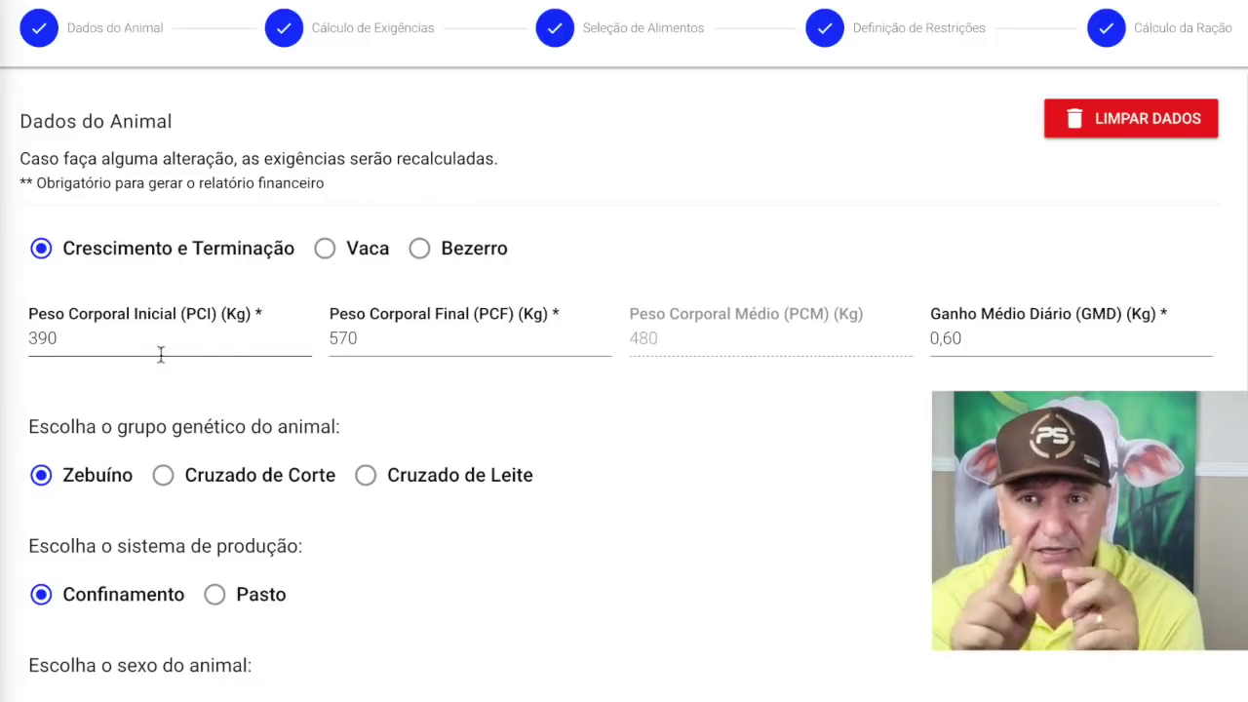
pyautogui.click(337, 348)
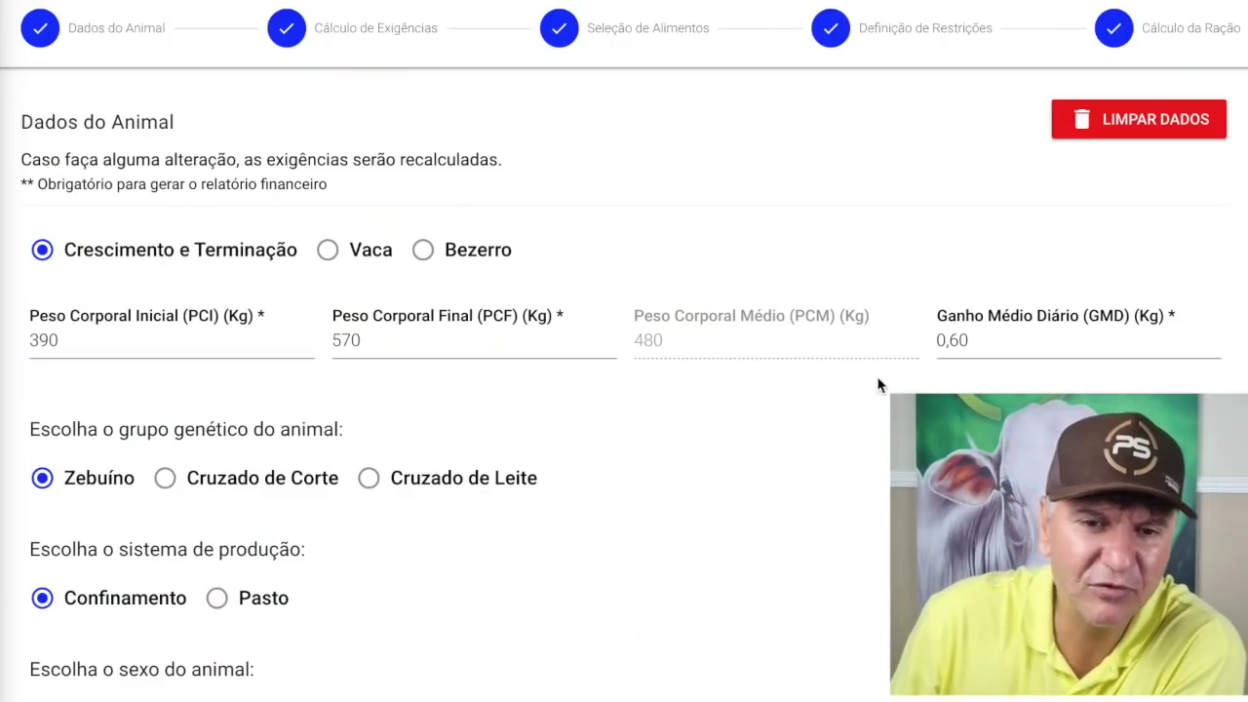
pyautogui.click(983, 340)
pyautogui.press('BackSpace')
pyautogui.press('BackSpace')
pyautogui.press('BackSpace')
pyautogui.press('BackSpace')
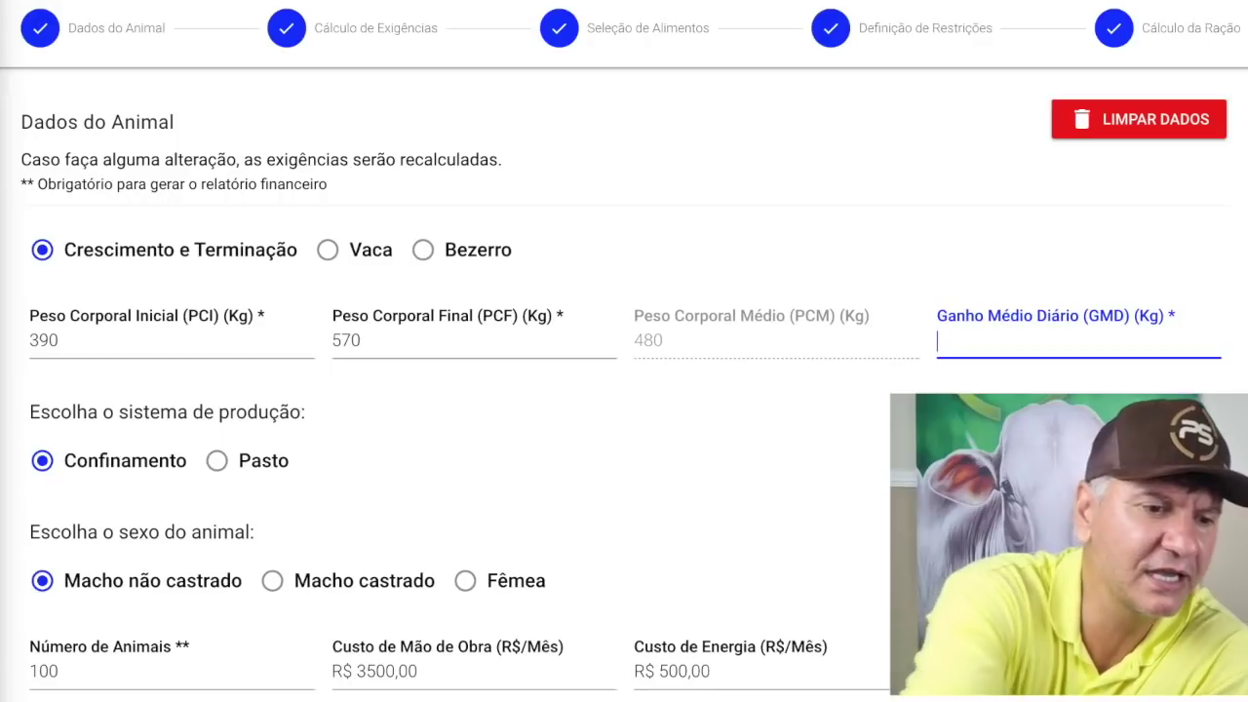
pyautogui.write('1,80')
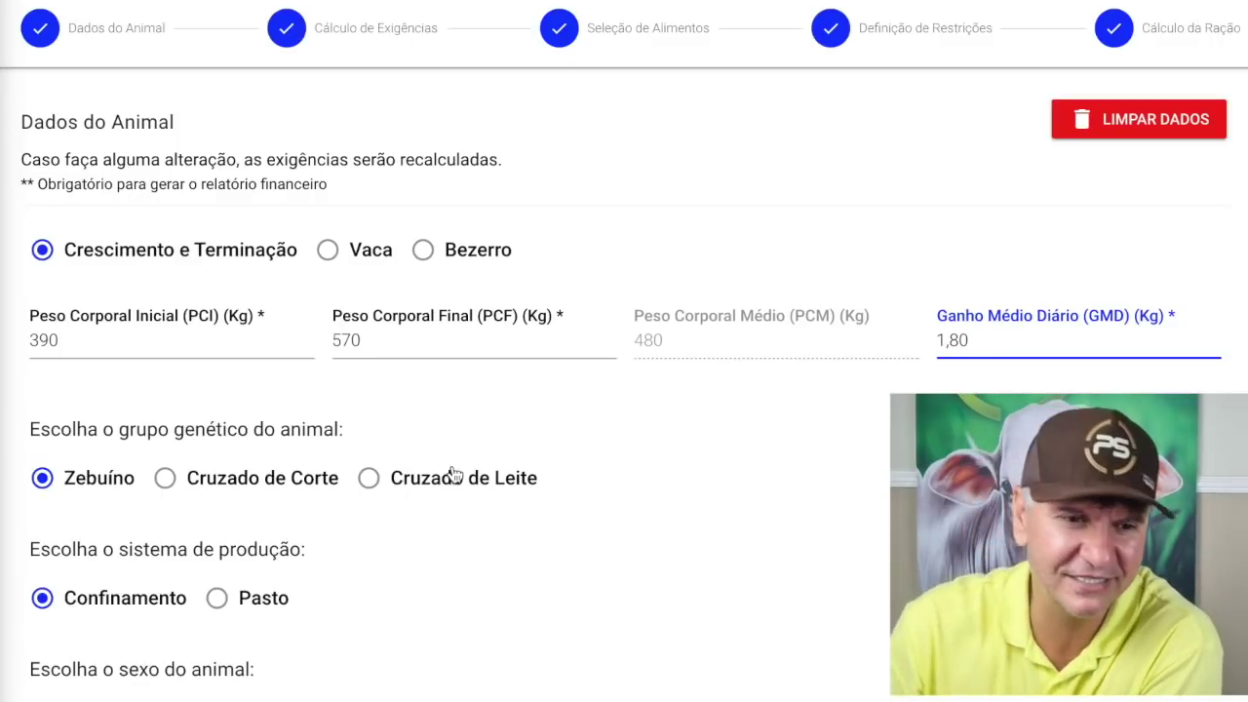
# Try the genetic groups Cruzado de Corte and Cruzado de Leite, and return the choice to Zebuíno.
pyautogui.scroll(-3, 453, 474)
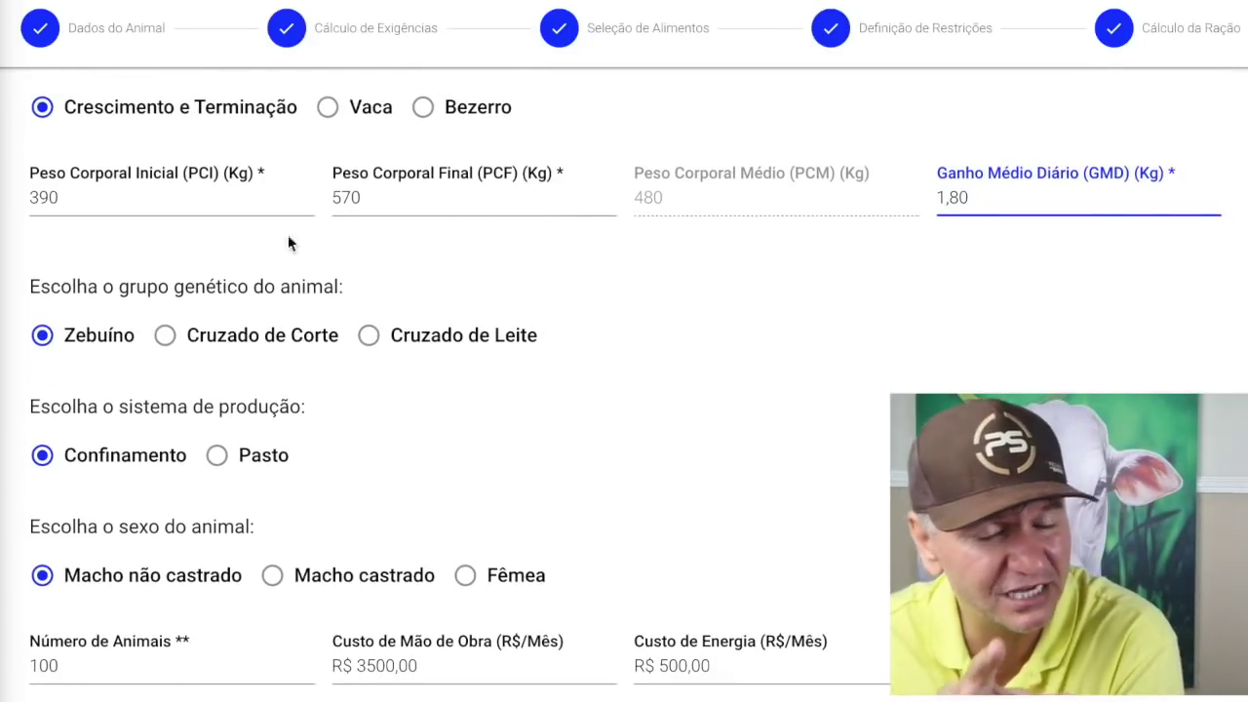
pyautogui.click(166, 337)
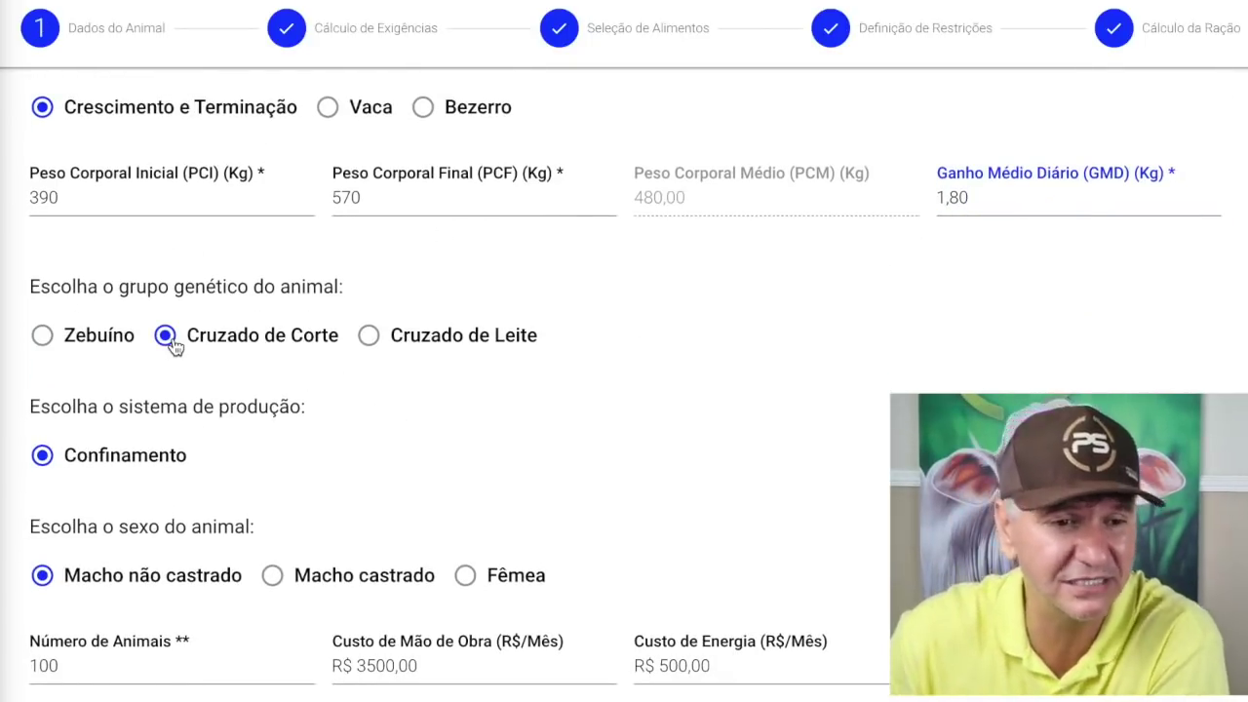
pyautogui.click(372, 337)
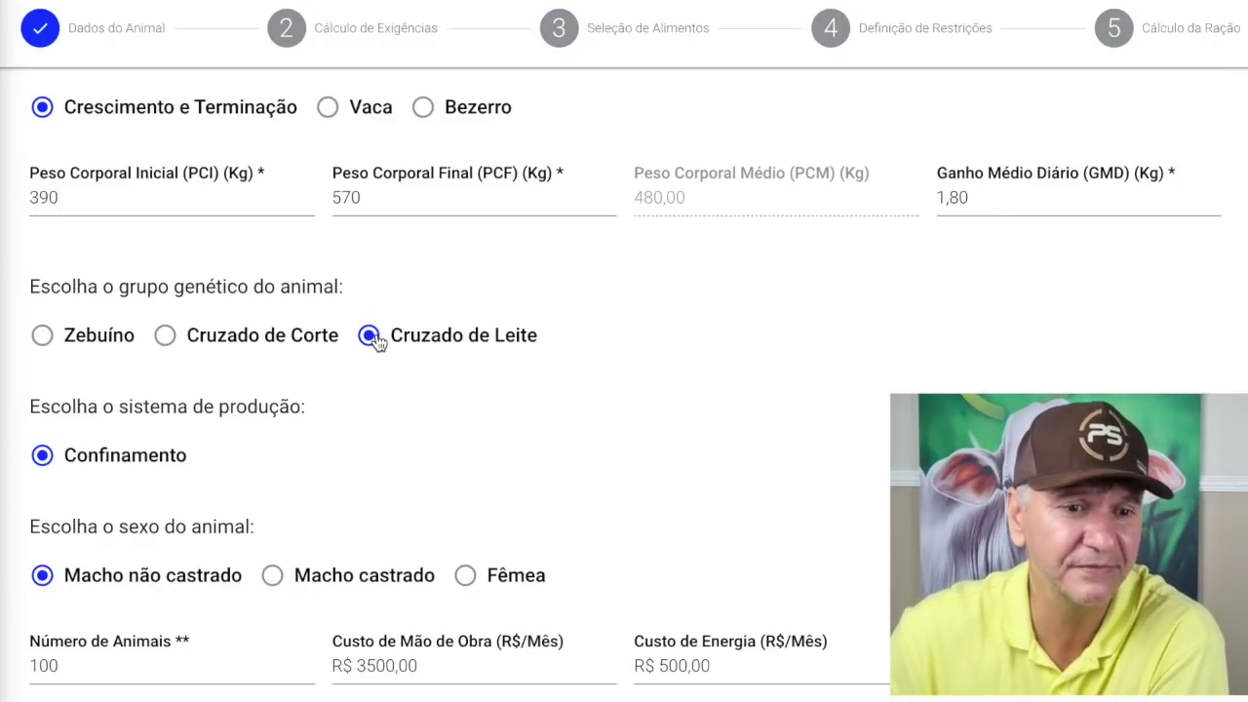
pyautogui.click(53, 336)
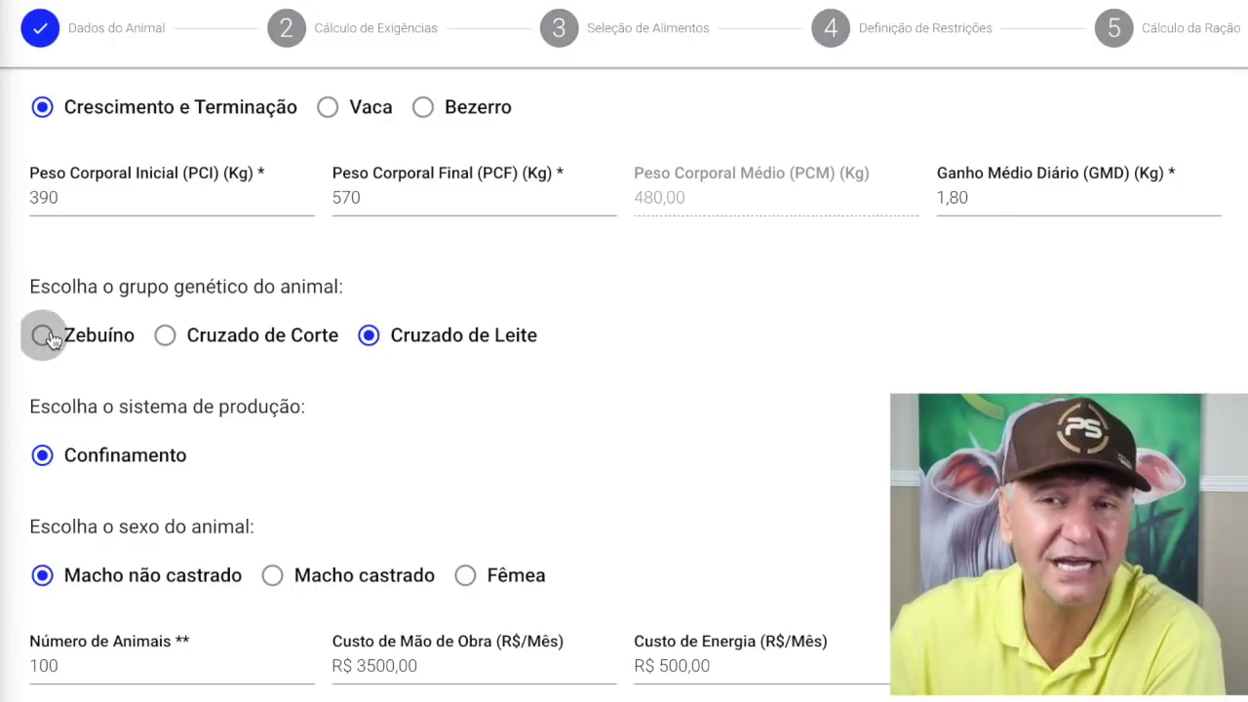
pyautogui.click(165, 335)
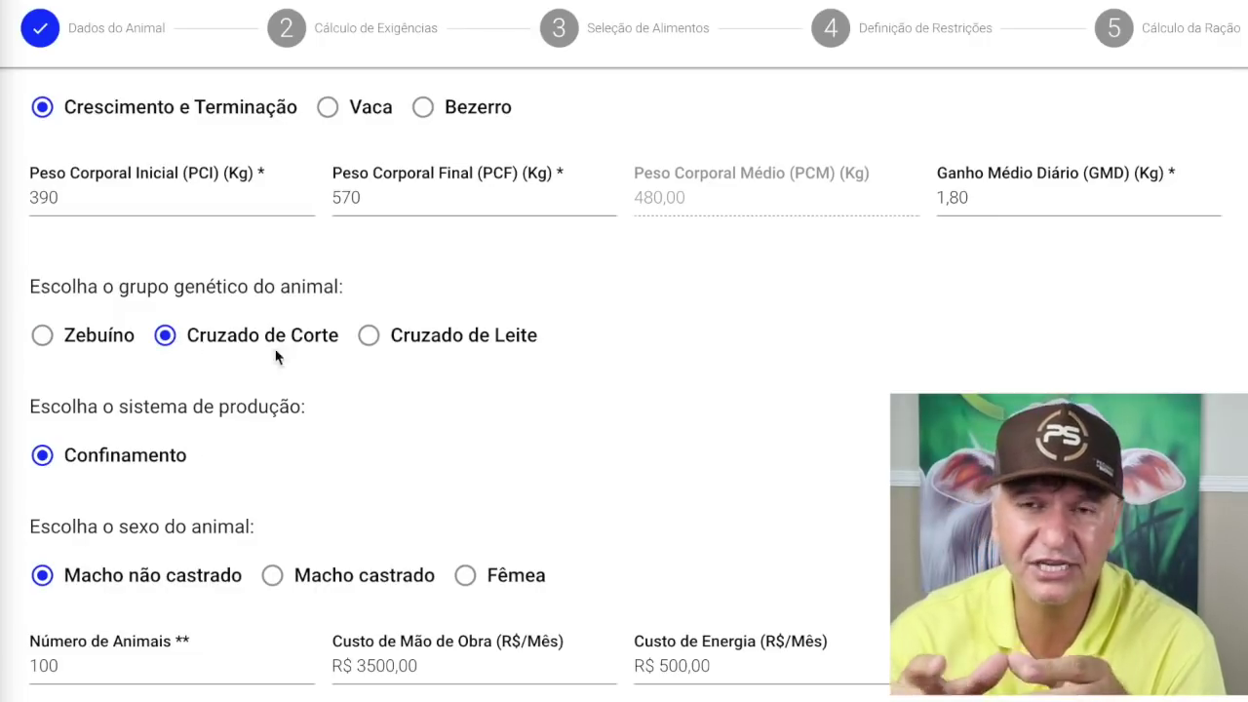
pyautogui.click(367, 341)
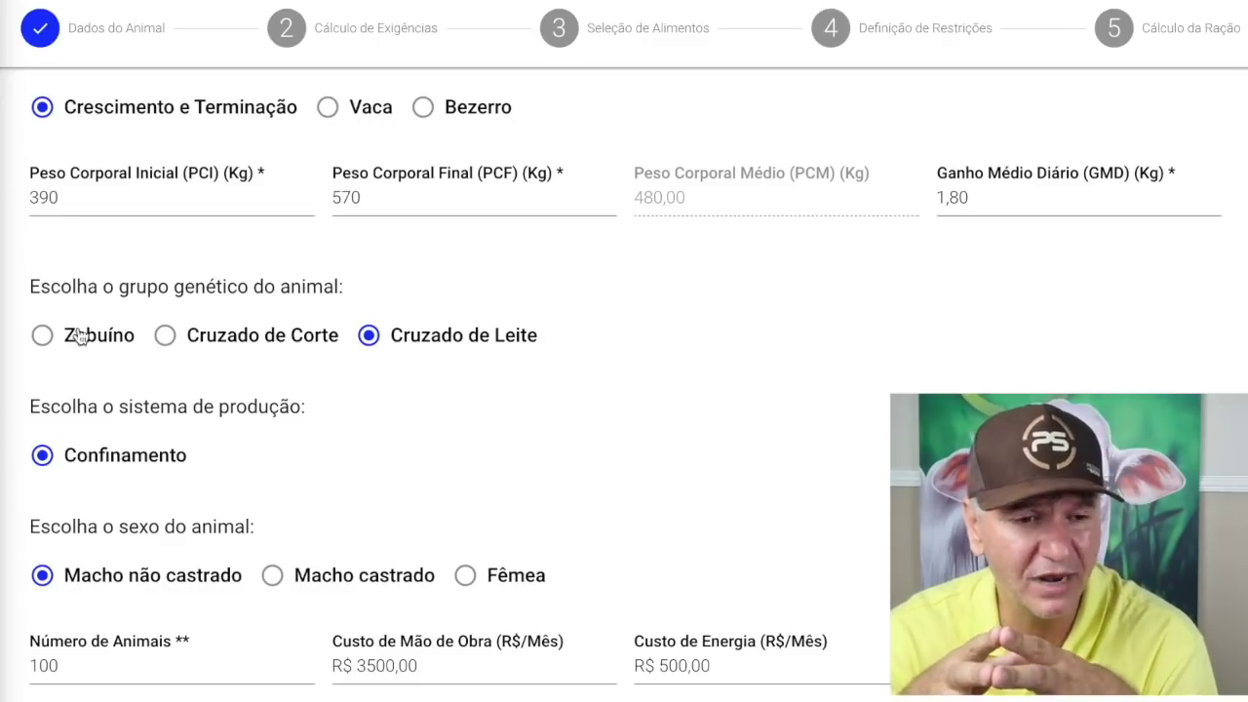
pyautogui.click(43, 337)
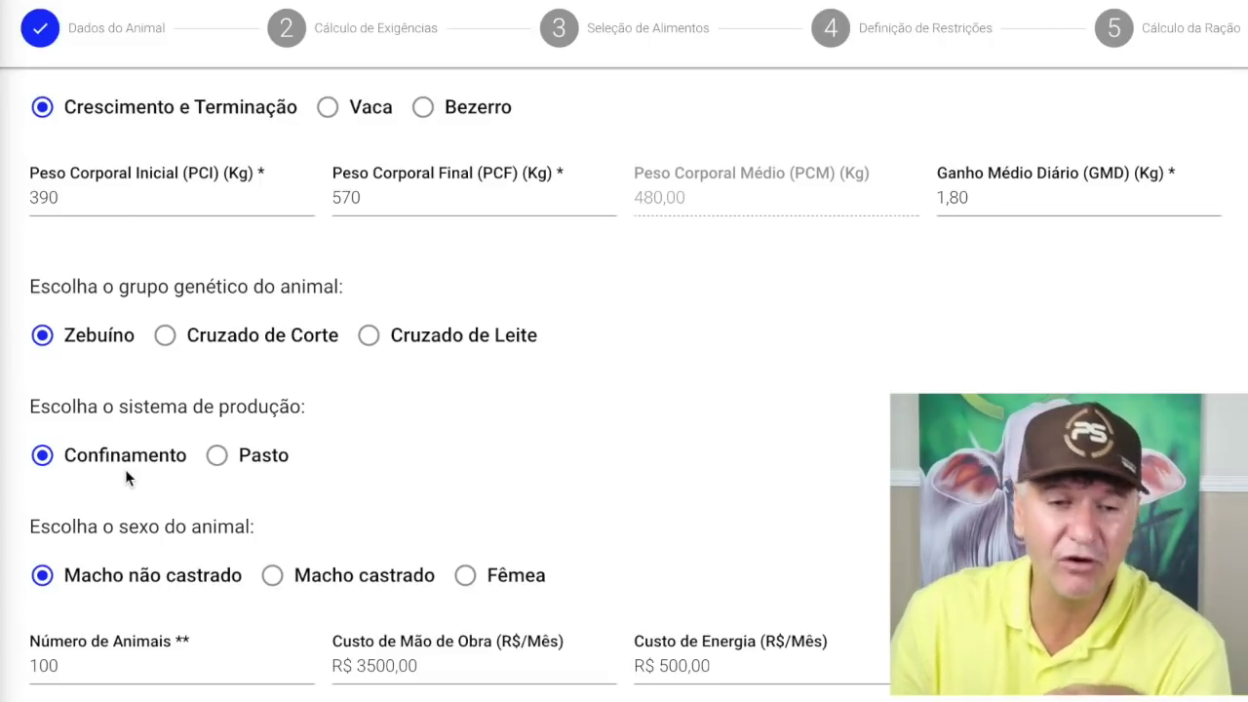
# Open the Cálculo de Exigências stage and clear all the optional requirements in the table.
pyautogui.scroll(-1, 140, 499)
pyautogui.scroll(-2, 140, 499)
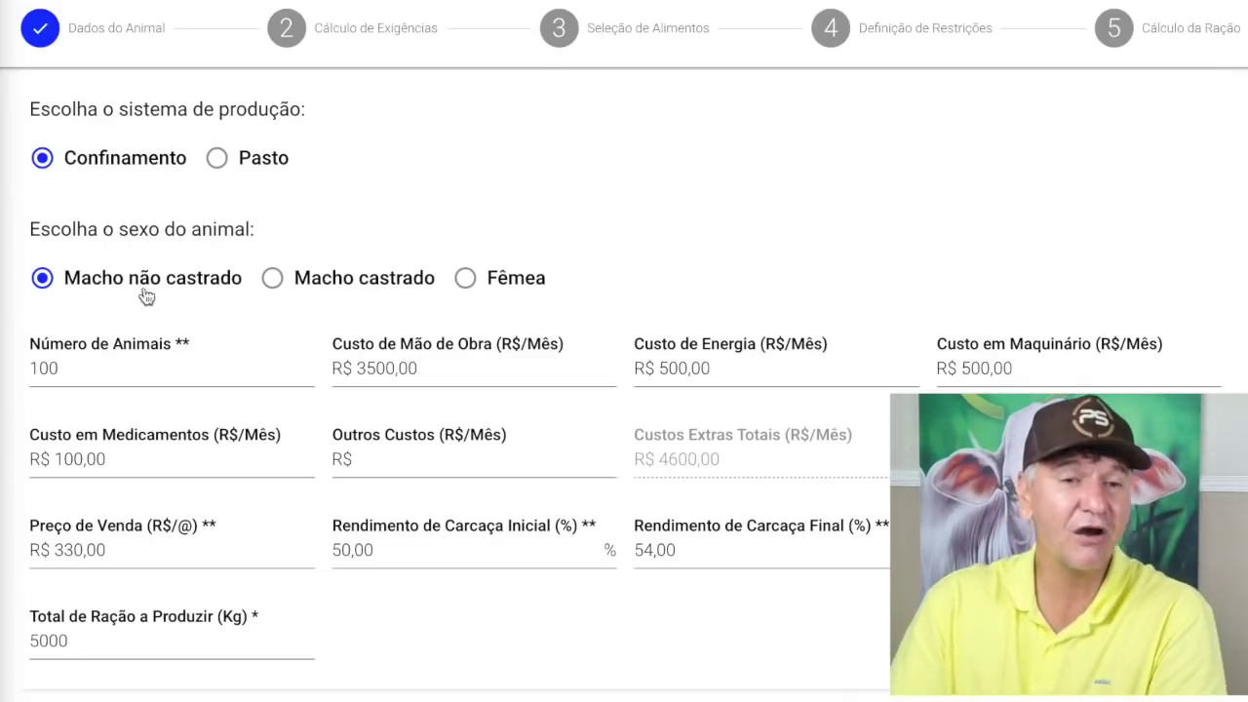
pyautogui.click(288, 33)
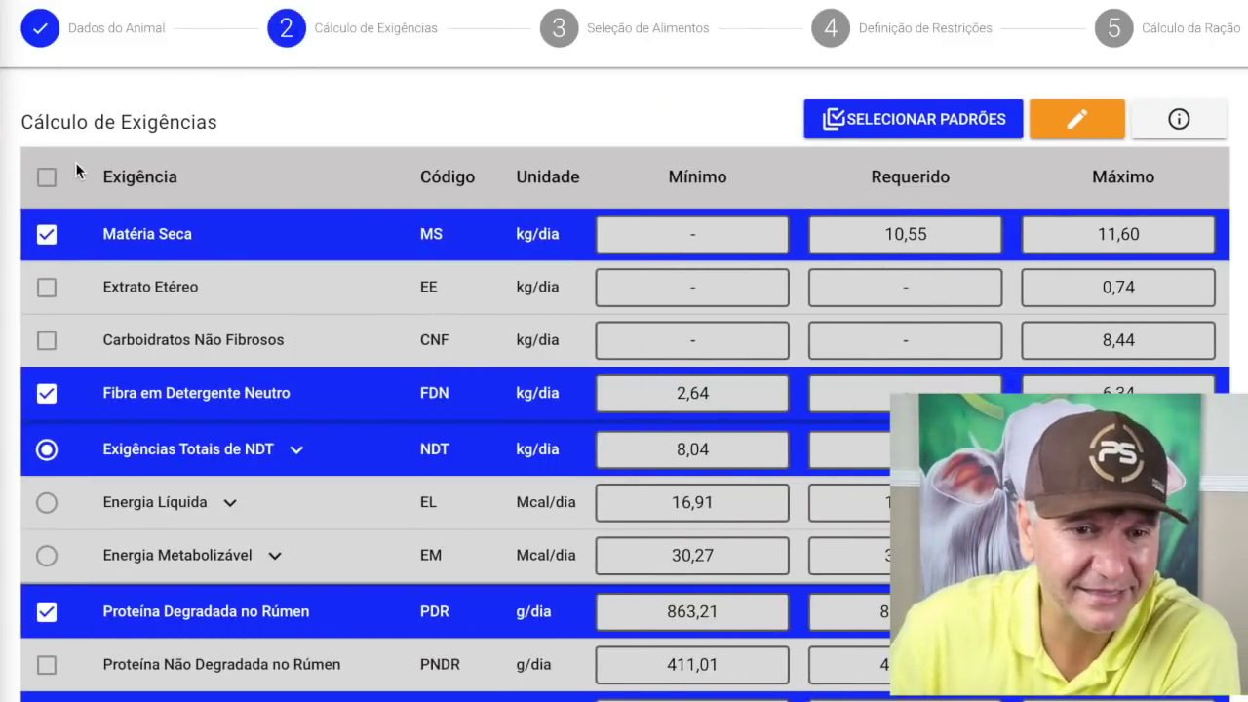
pyautogui.click(47, 179)
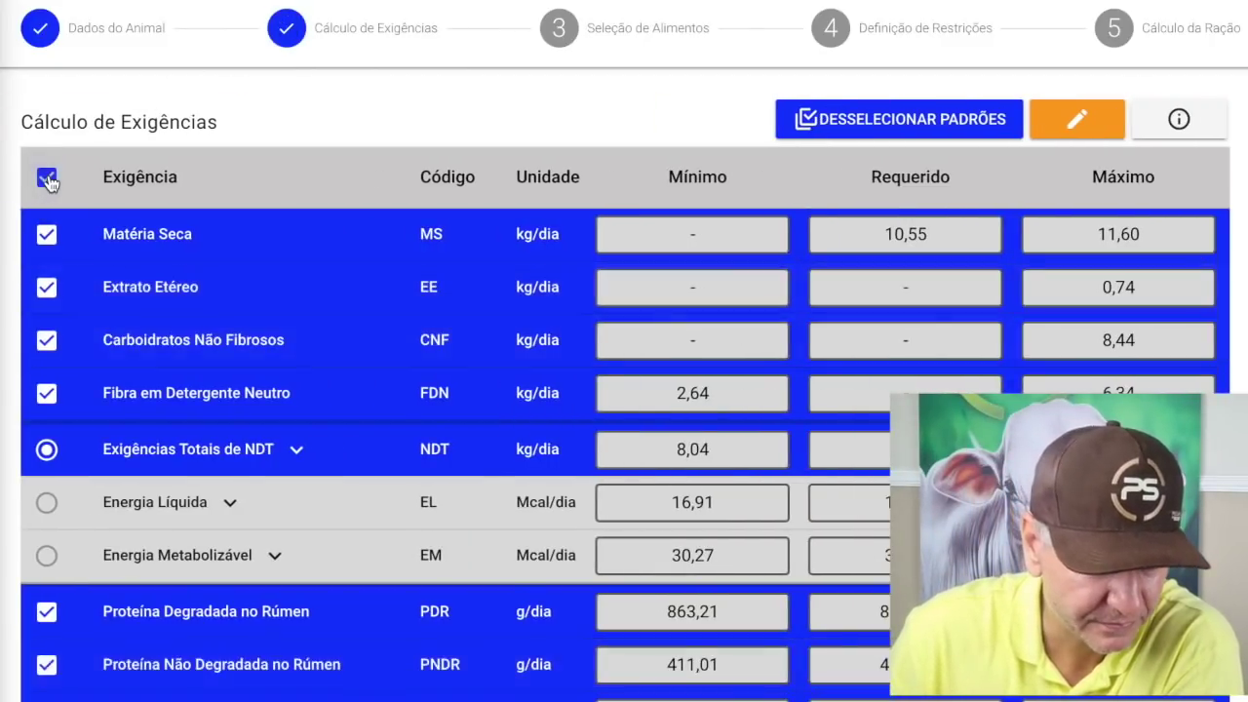
pyautogui.click(47, 178)
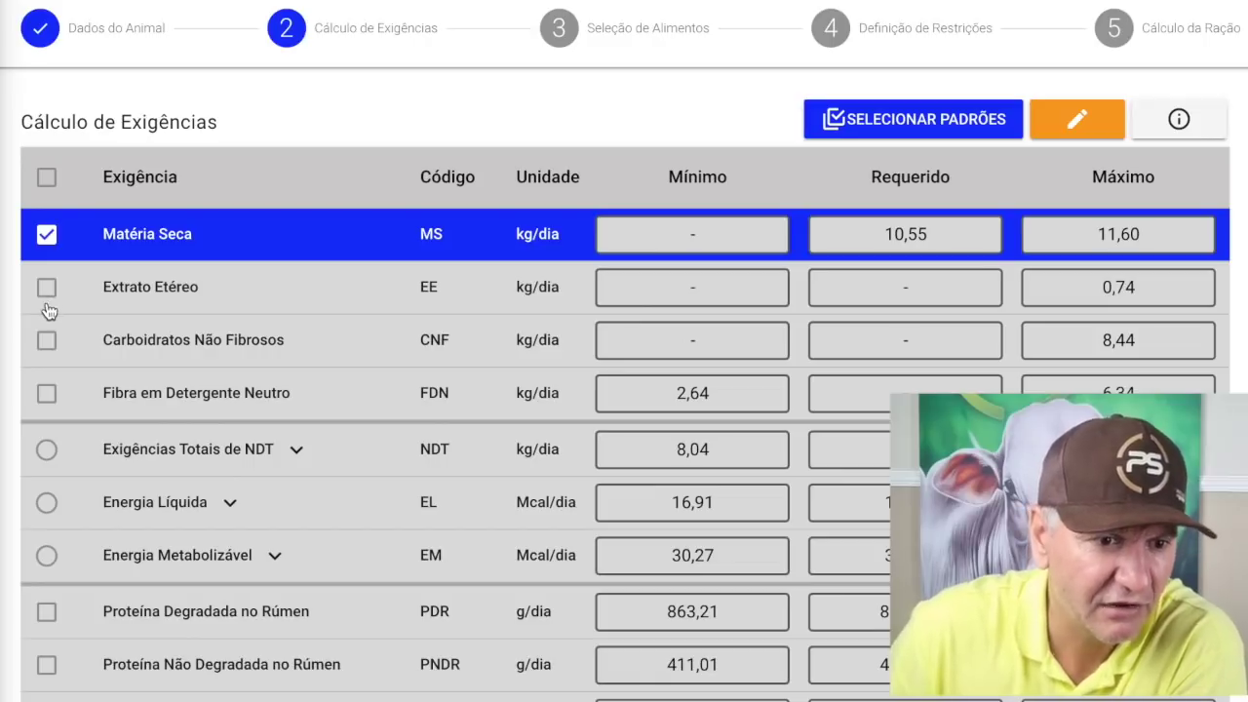
# Include Fibra em Detergente Neutro, Exigências Totais de NDT, Proteína Degradada no Rúmen and Proteína Bruta in the requirements.
pyautogui.click(49, 396)
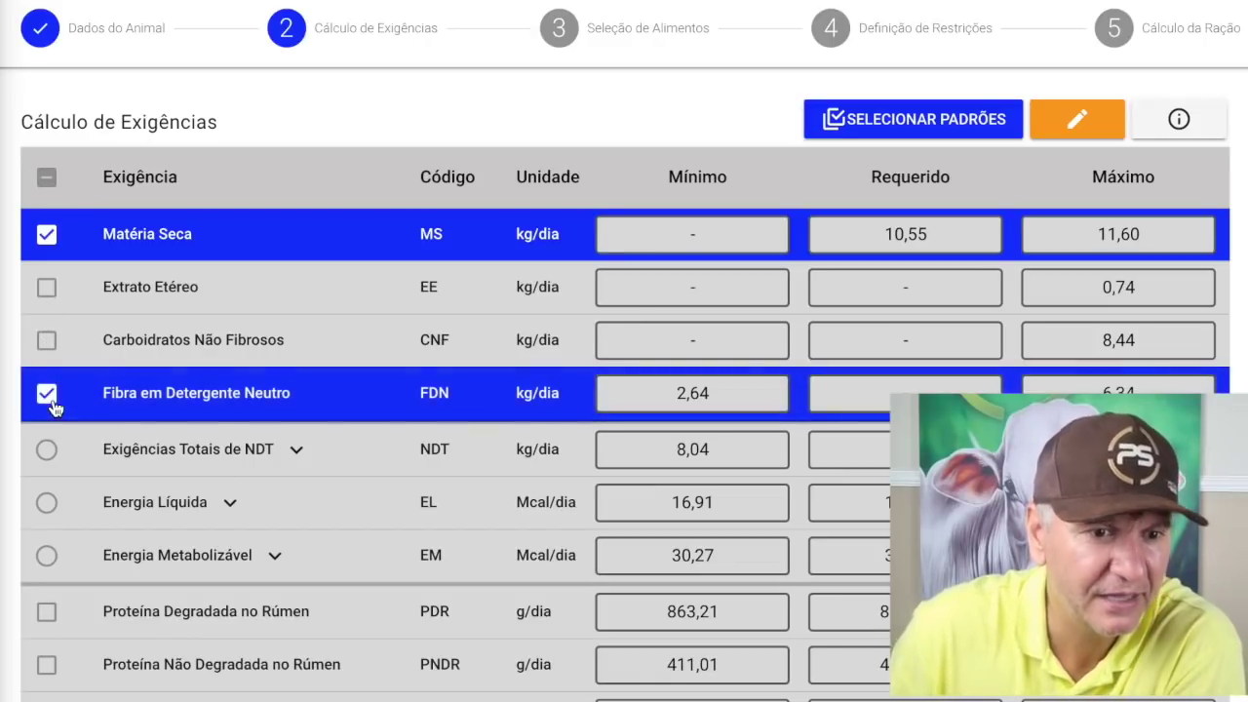
pyautogui.scroll(-2, 55, 407)
pyautogui.scroll(-3, 54, 410)
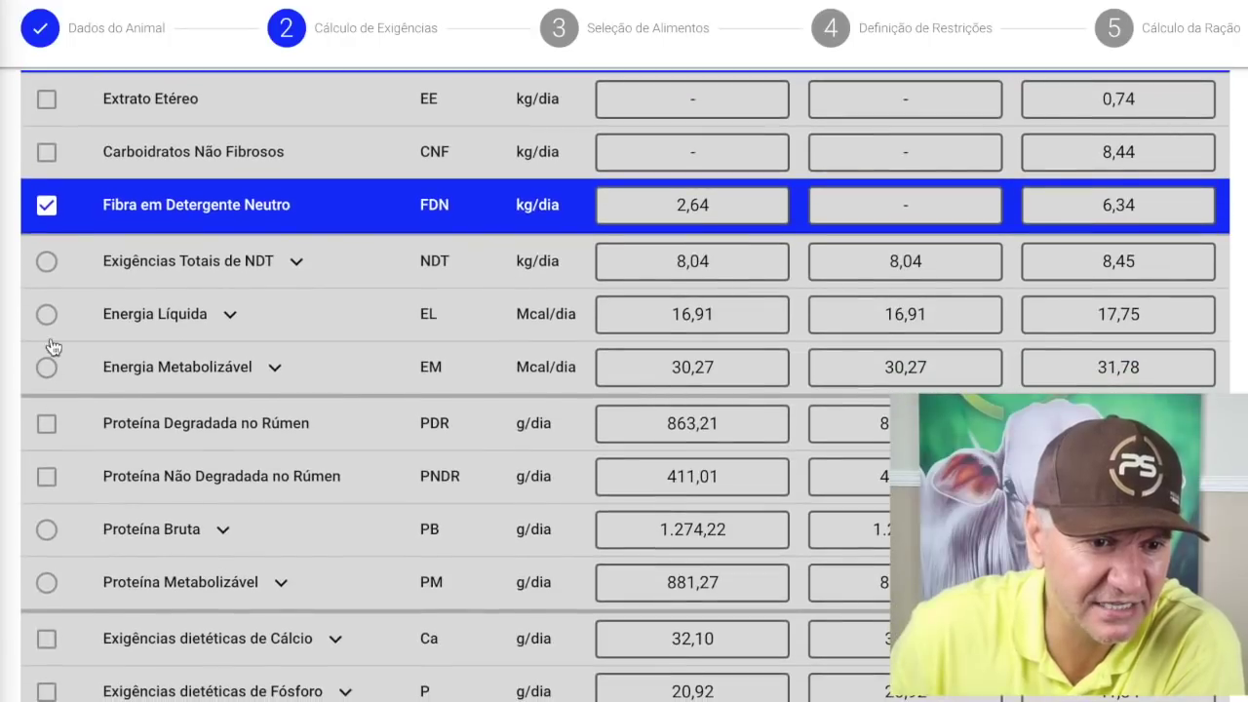
pyautogui.click(46, 263)
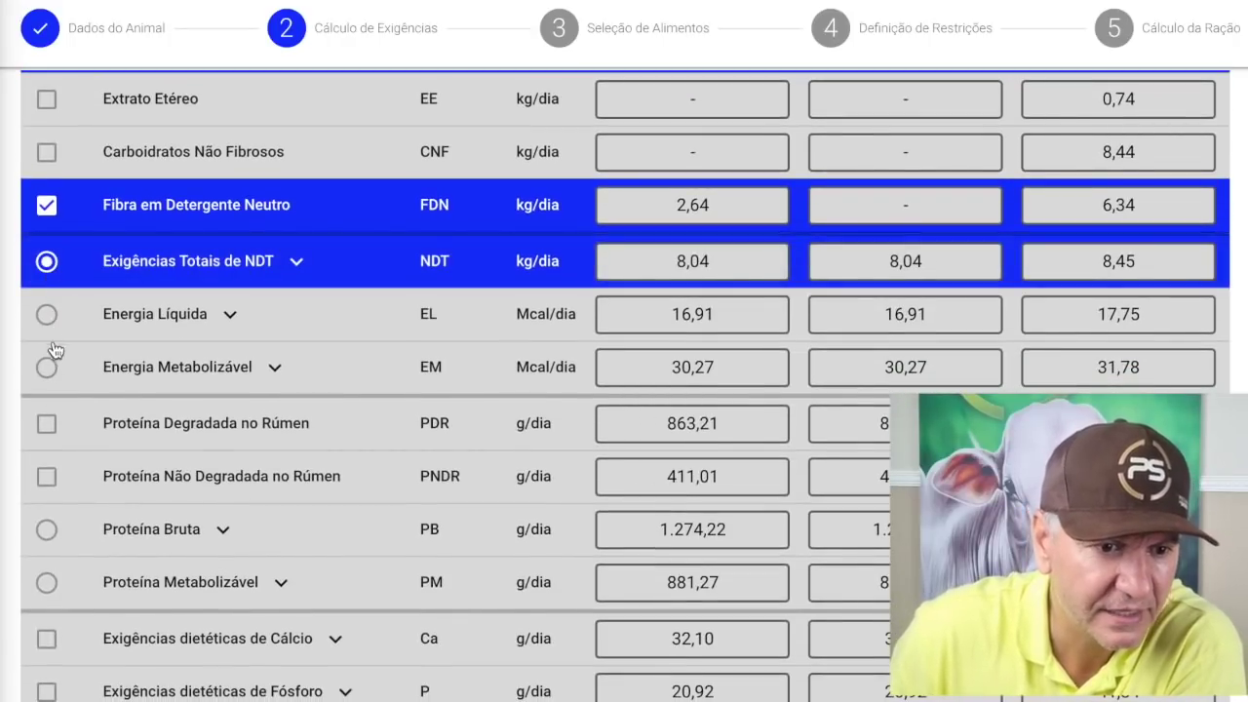
pyautogui.click(47, 429)
pyautogui.scroll(-2, 47, 433)
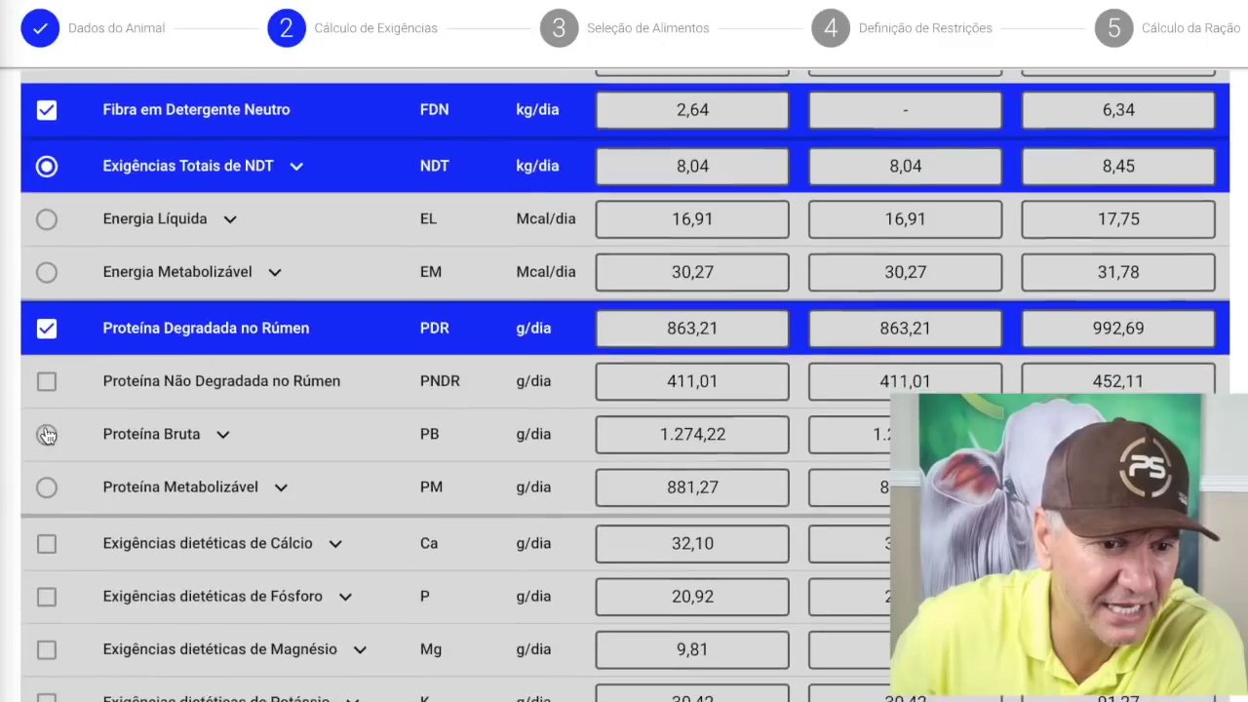
pyautogui.click(47, 416)
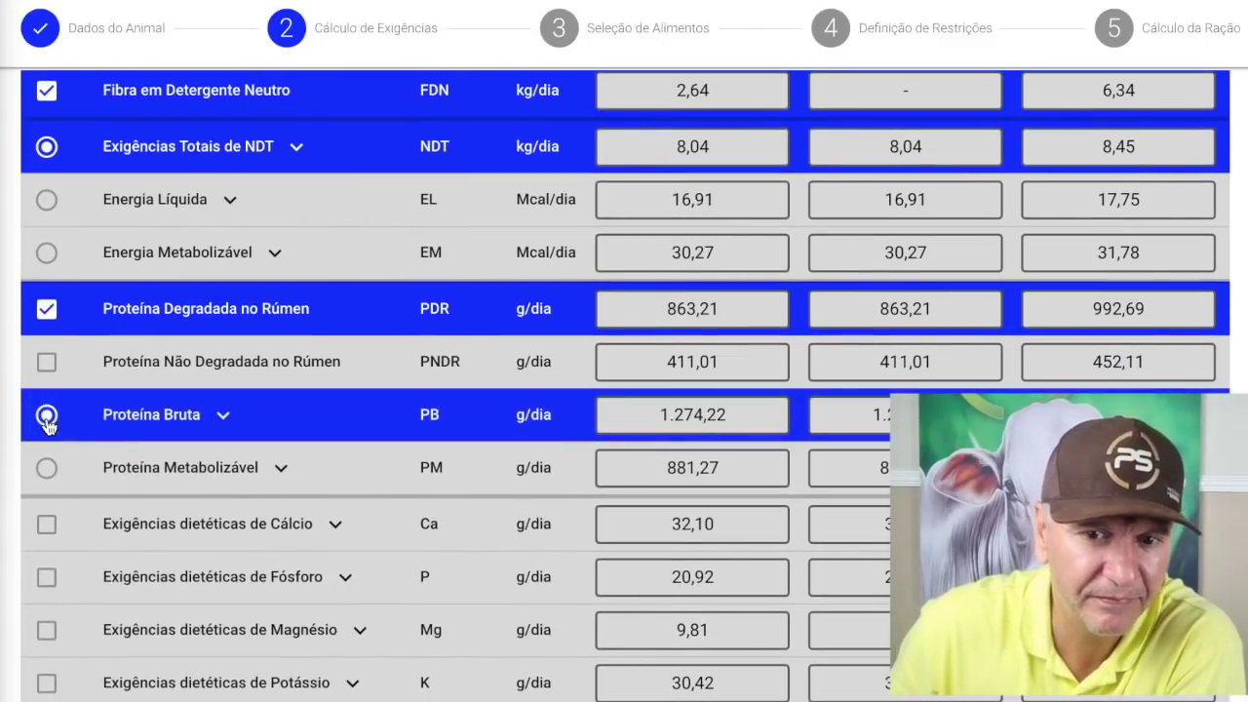
# Include the dietary requirements for Cálcio, Fósforo and Sódio.
pyautogui.scroll(-2, 47, 426)
pyautogui.scroll(-2, 47, 429)
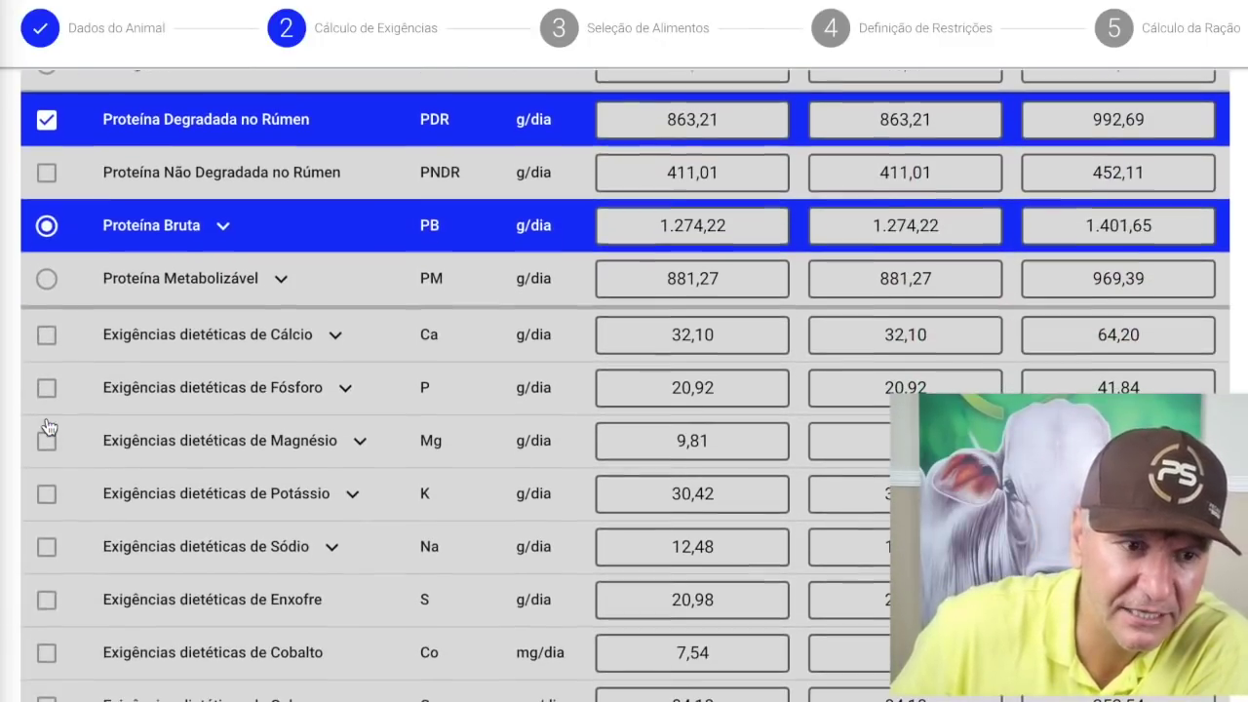
pyautogui.click(47, 331)
pyautogui.click(47, 385)
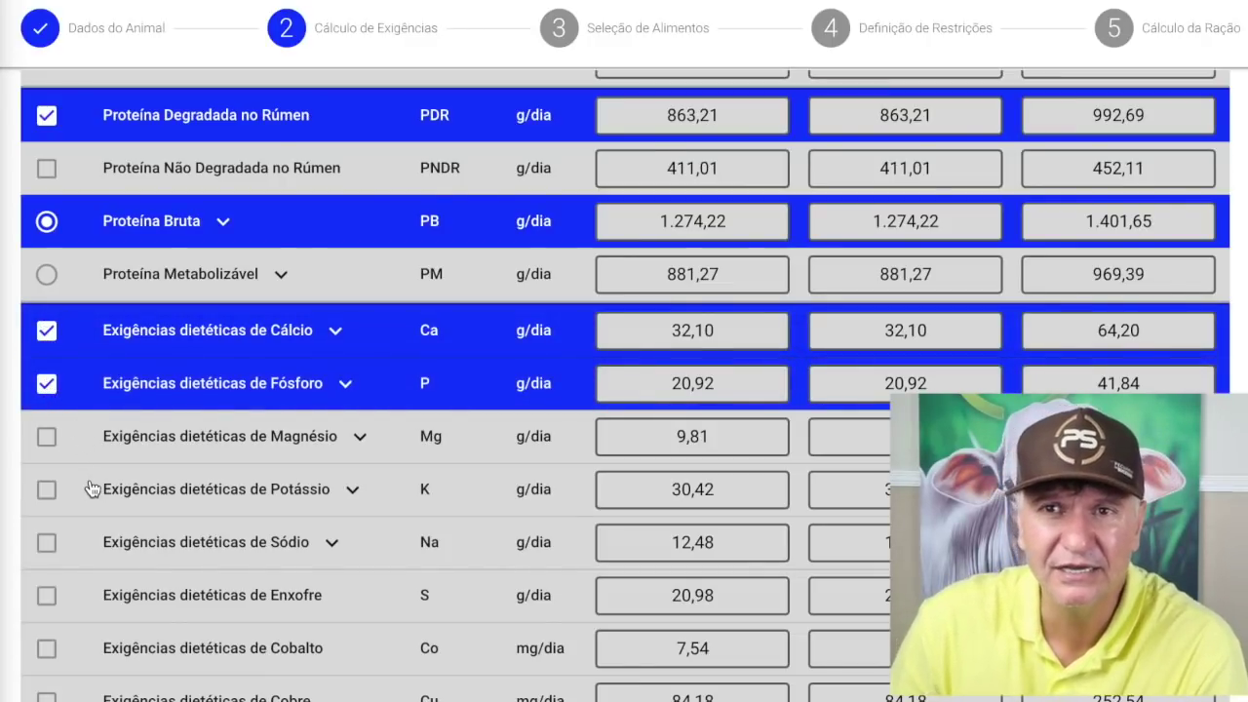
pyautogui.click(49, 546)
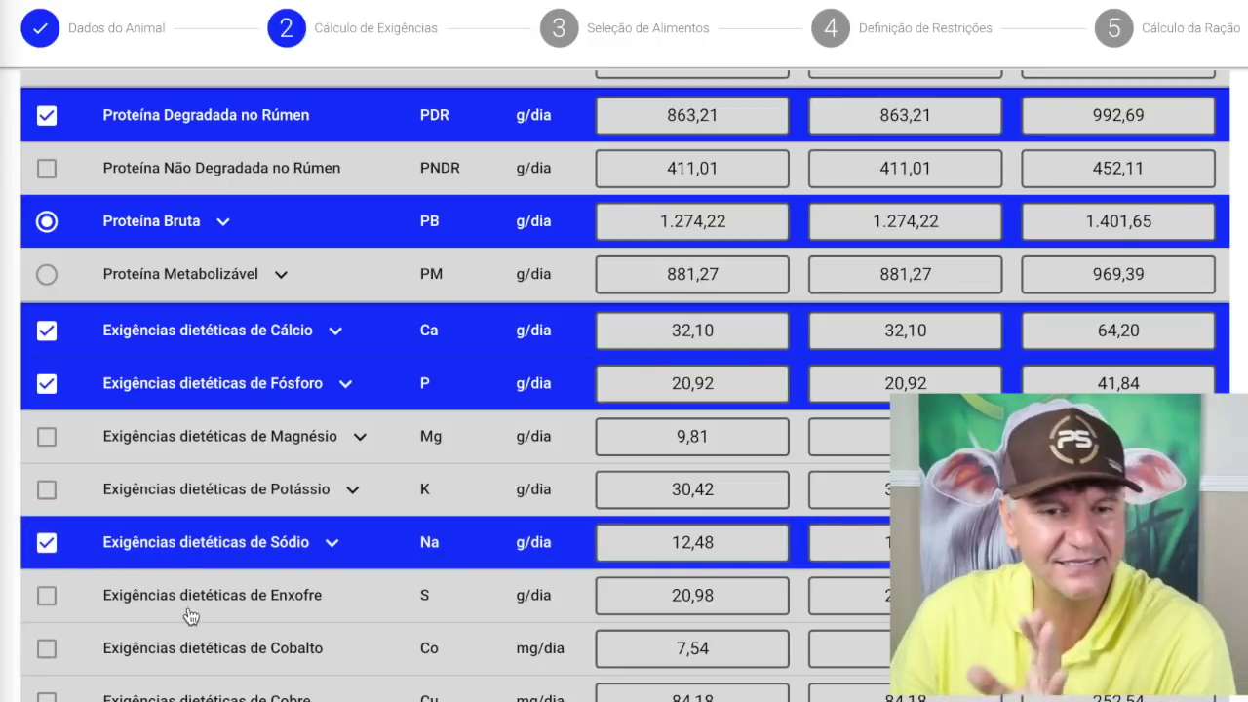
# In the Seleção de Alimentos stage, expand FORRAGENS VERDES and reselect CAPIM BRAQUIÁRIA BRIZANTHA.
pyautogui.click(380, 37)
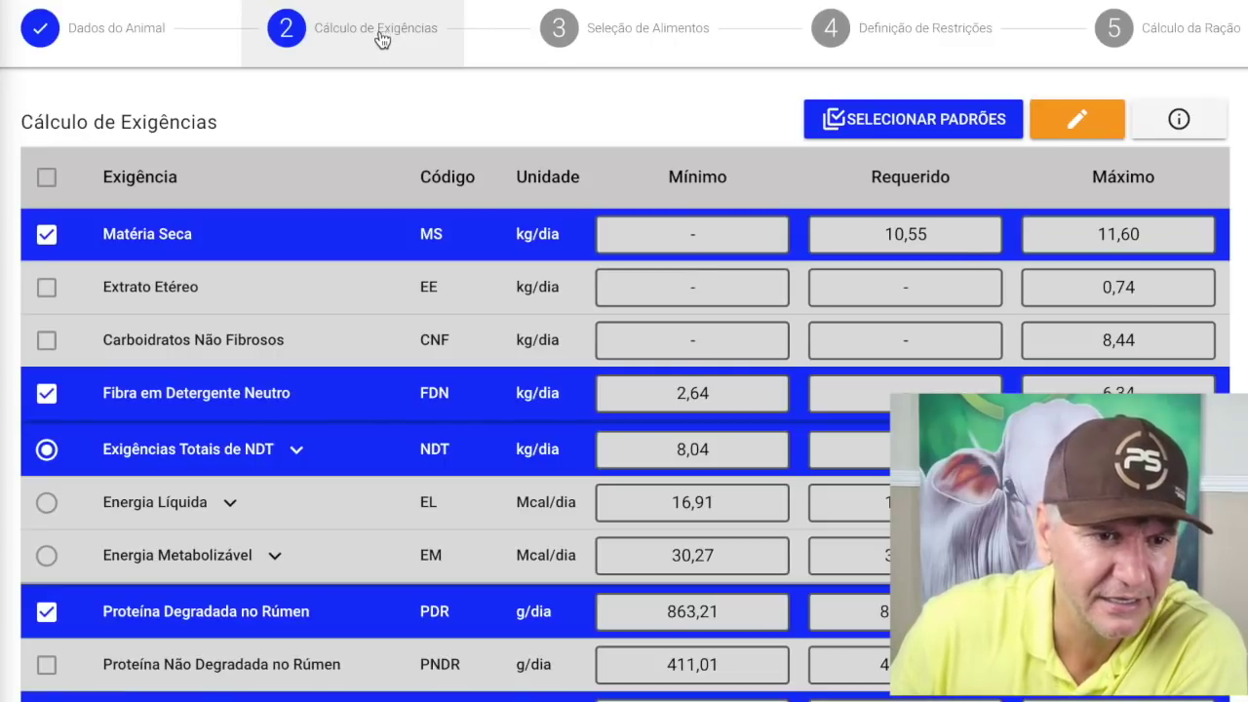
pyautogui.scroll(-1, 390, 440)
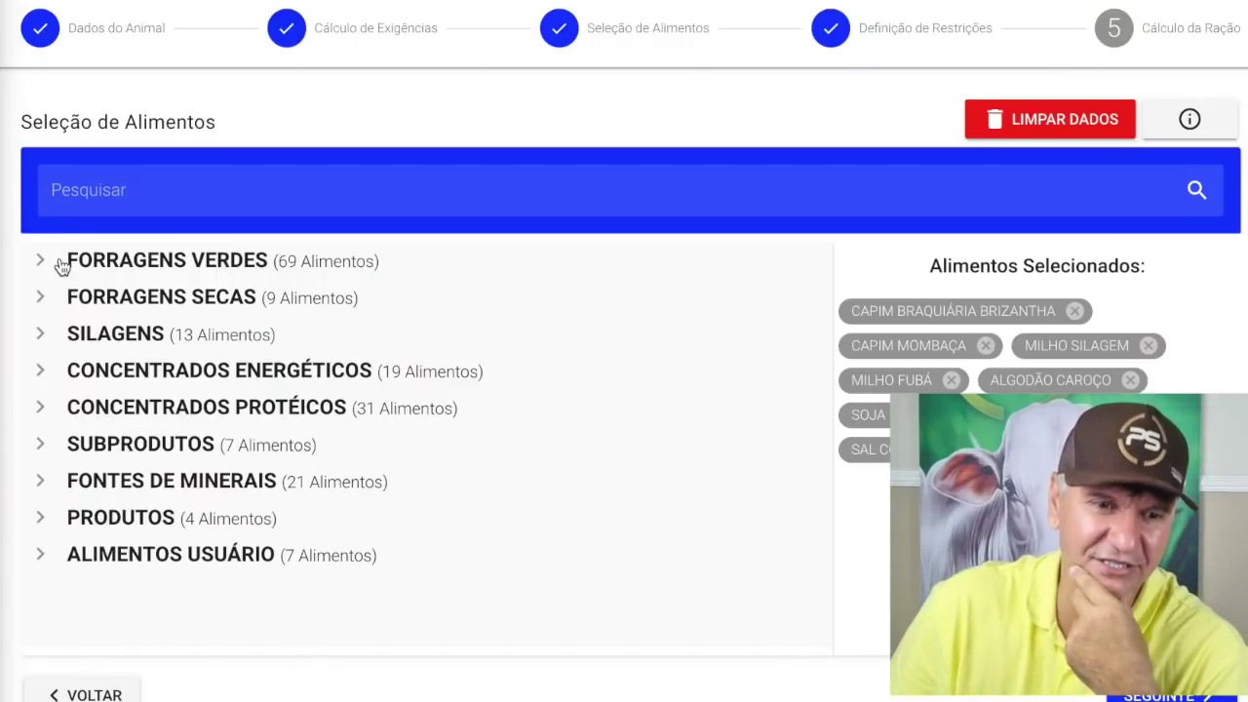
pyautogui.click(62, 267)
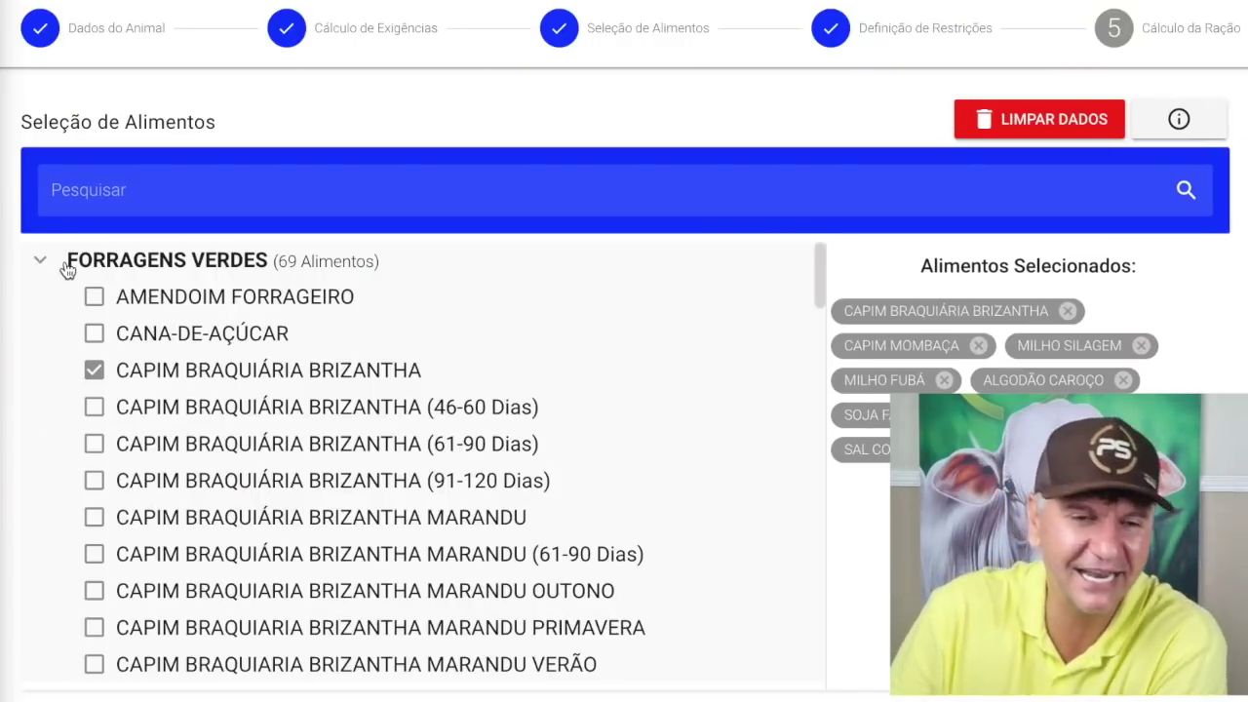
pyautogui.click(98, 372)
pyautogui.click(94, 370)
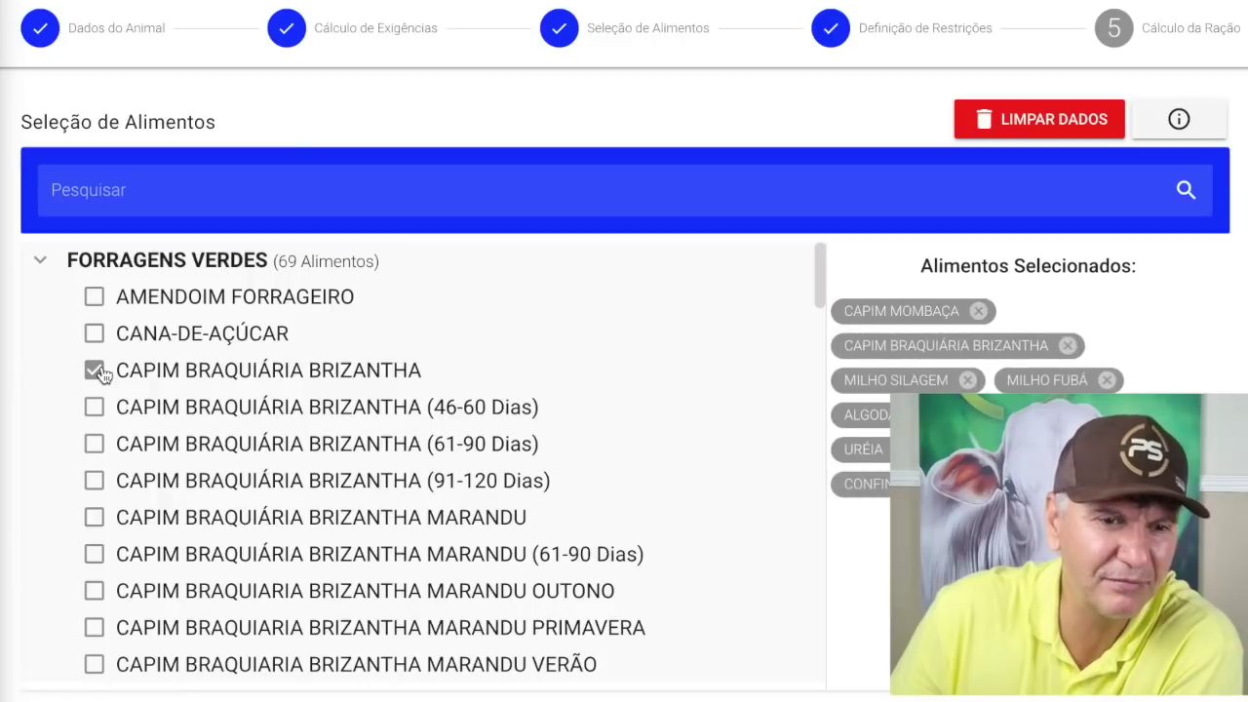
# Examine the grass varieties offered under FORRAGENS VERDES, including the selected CAPIM MOMBAÇA and CAPIM BRAQUIÁRIA BRIZANTHA.
pyautogui.scroll(-5, 159, 393)
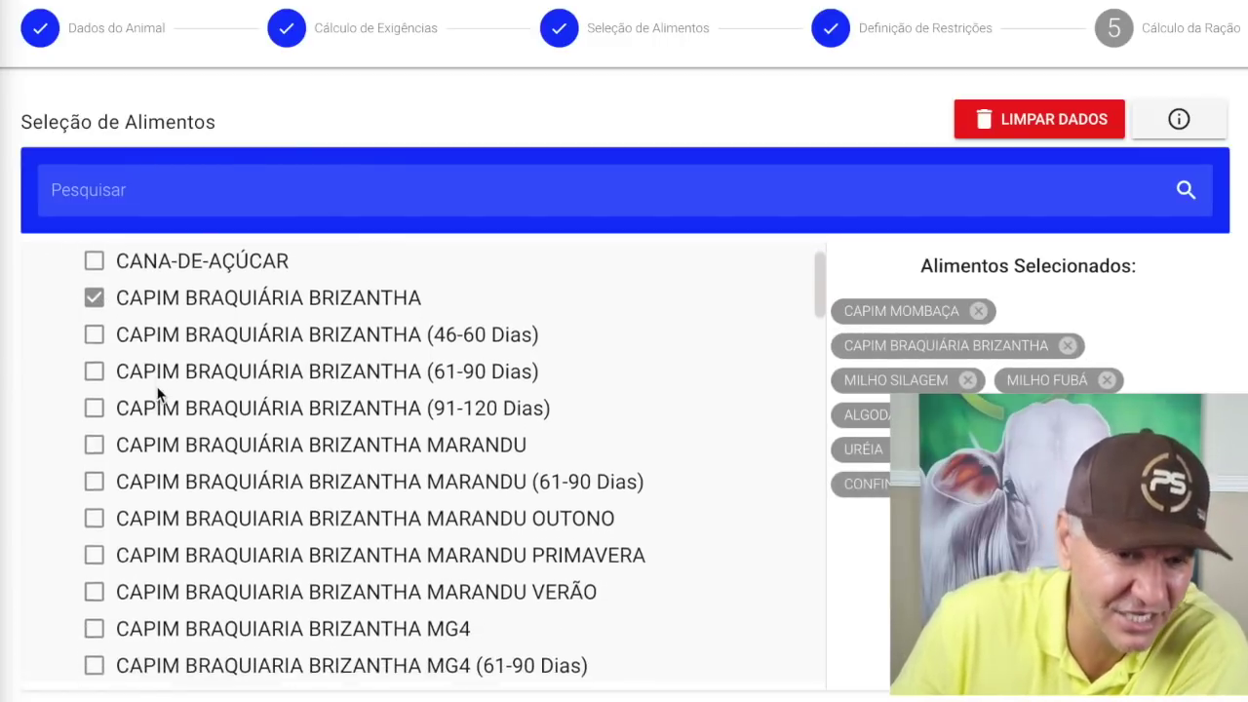
pyautogui.scroll(-2, 159, 393)
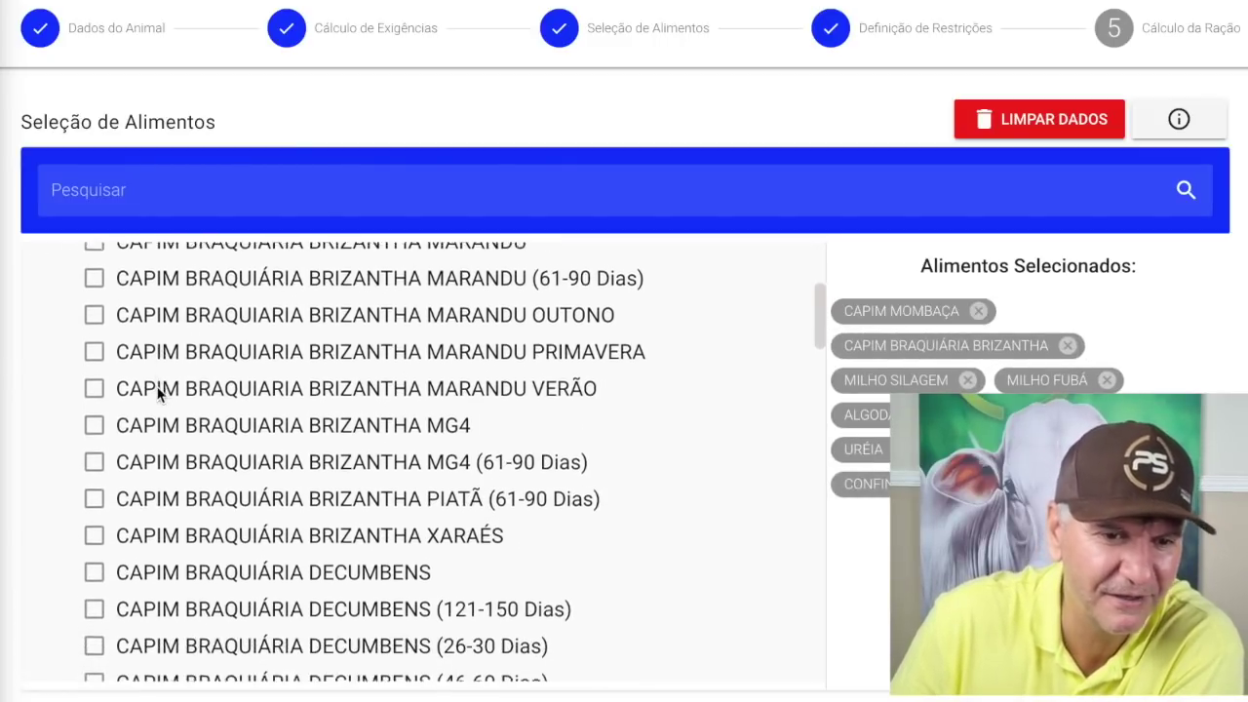
pyautogui.scroll(-2, 159, 393)
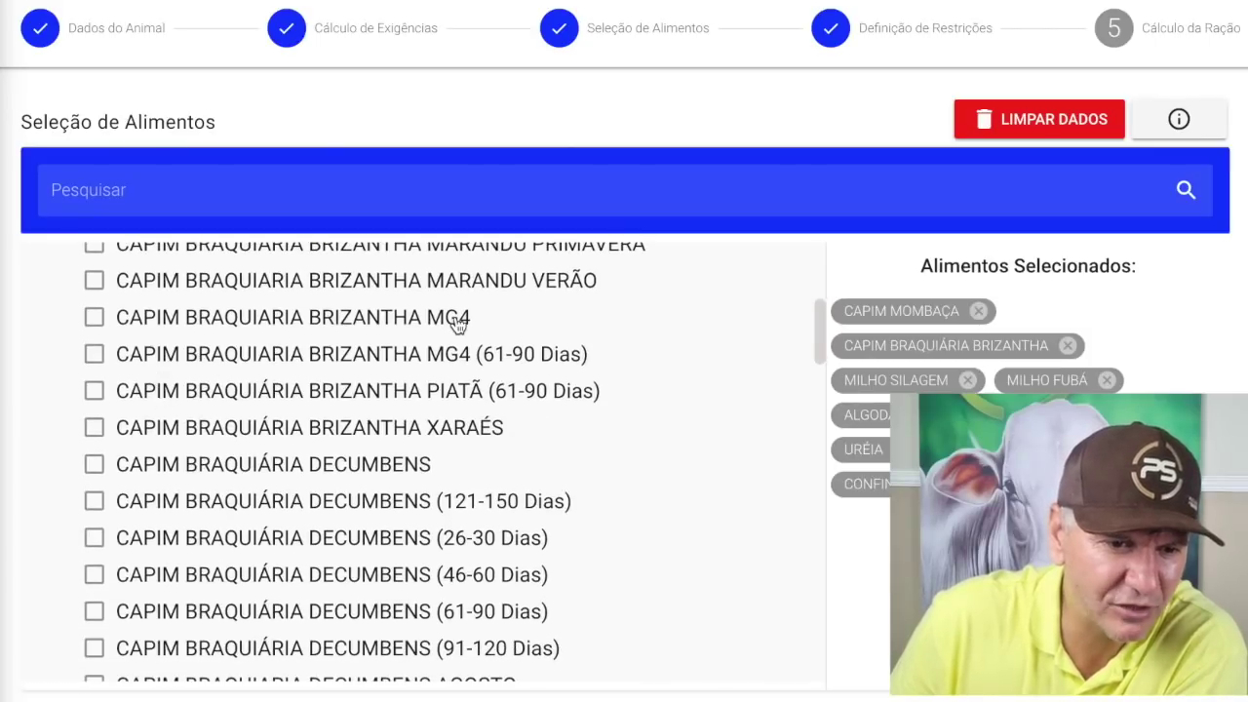
pyautogui.scroll(-5, 458, 324)
pyautogui.scroll(-6, 456, 323)
pyautogui.scroll(-5, 456, 323)
pyautogui.scroll(-8, 458, 324)
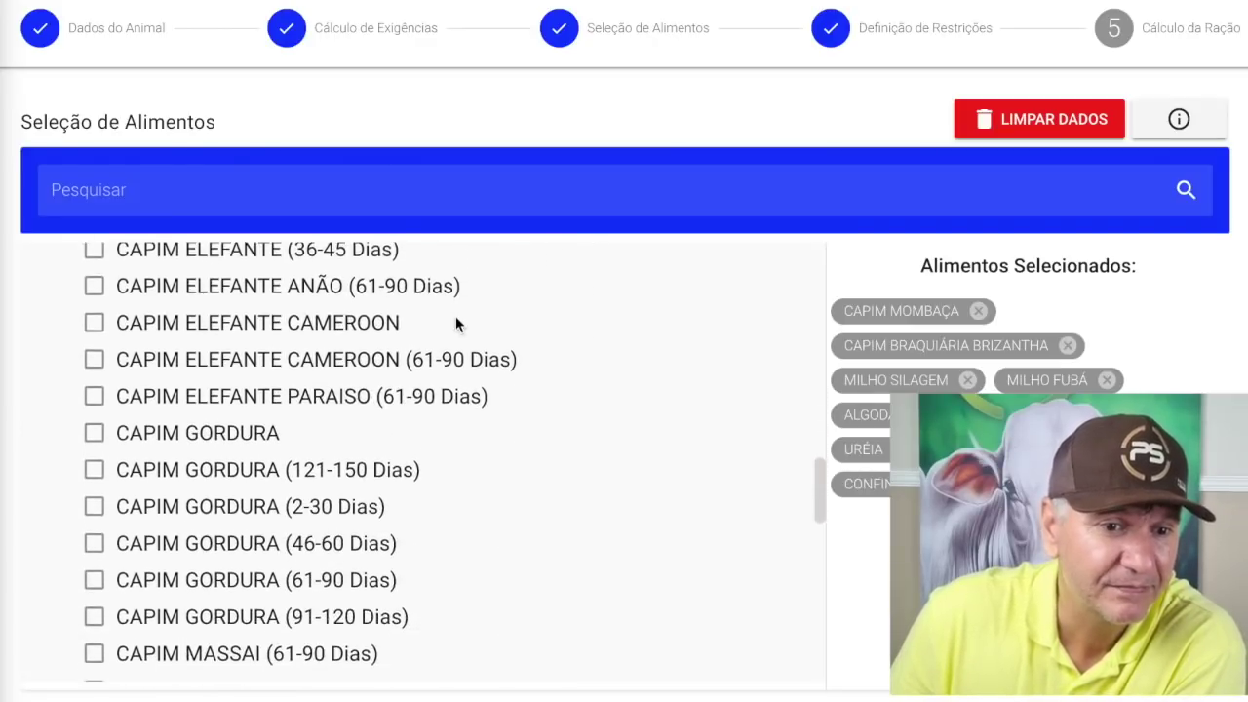
pyautogui.scroll(-6, 456, 316)
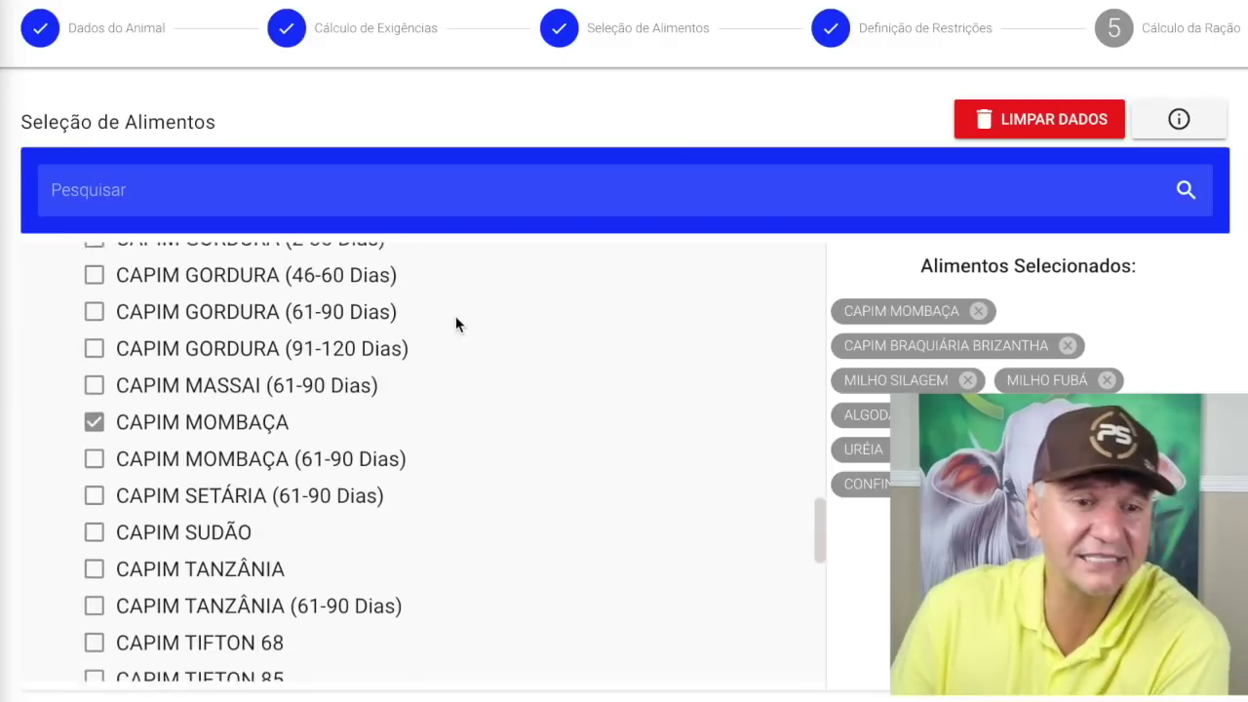
pyautogui.scroll(-1, 455, 322)
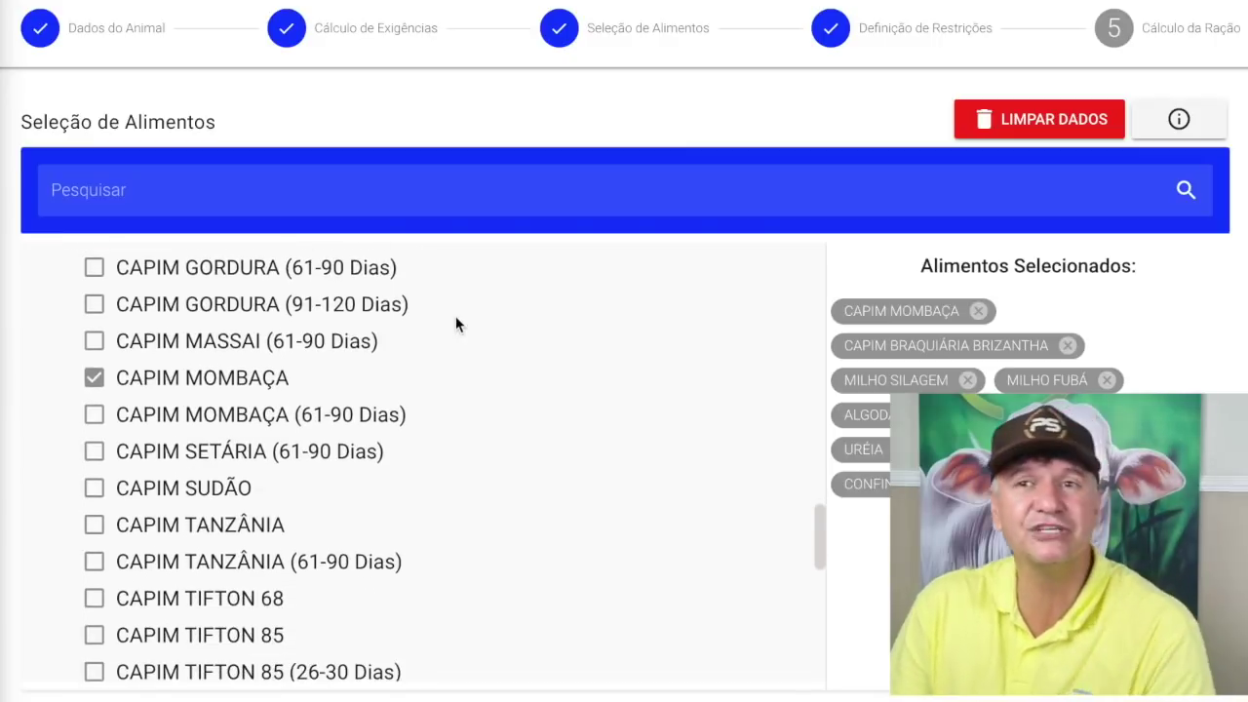
pyautogui.click(106, 384)
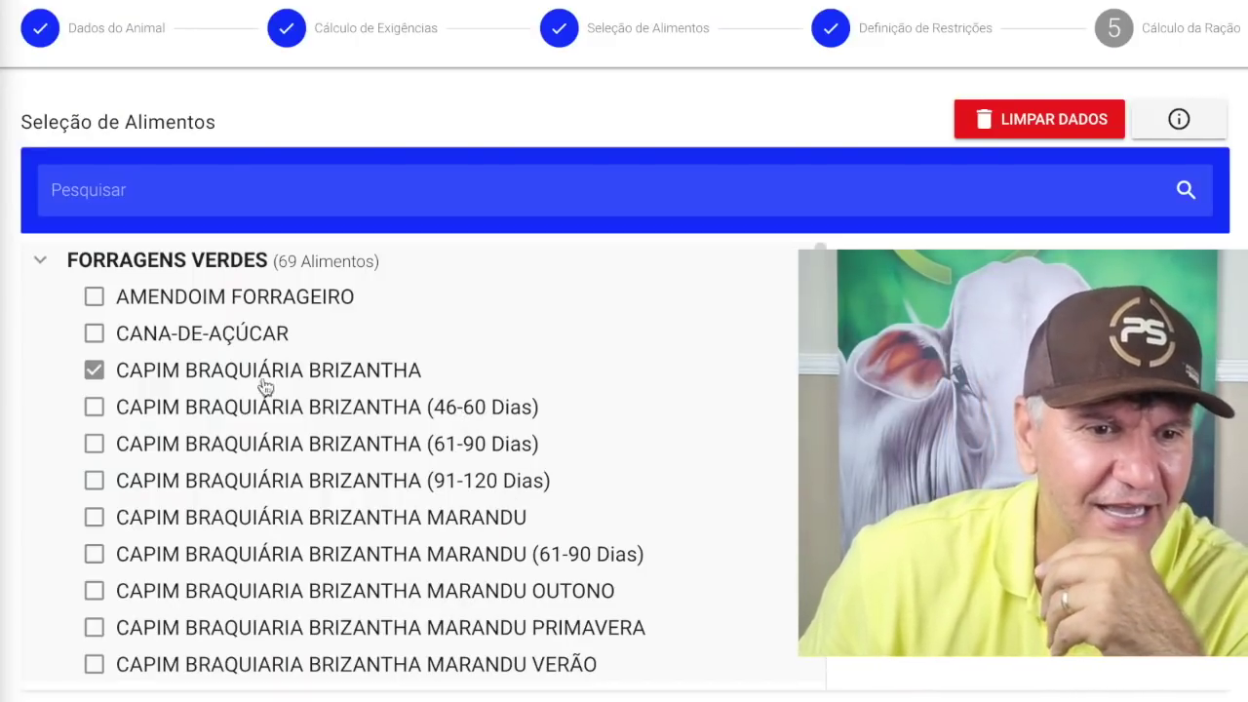
pyautogui.click(96, 373)
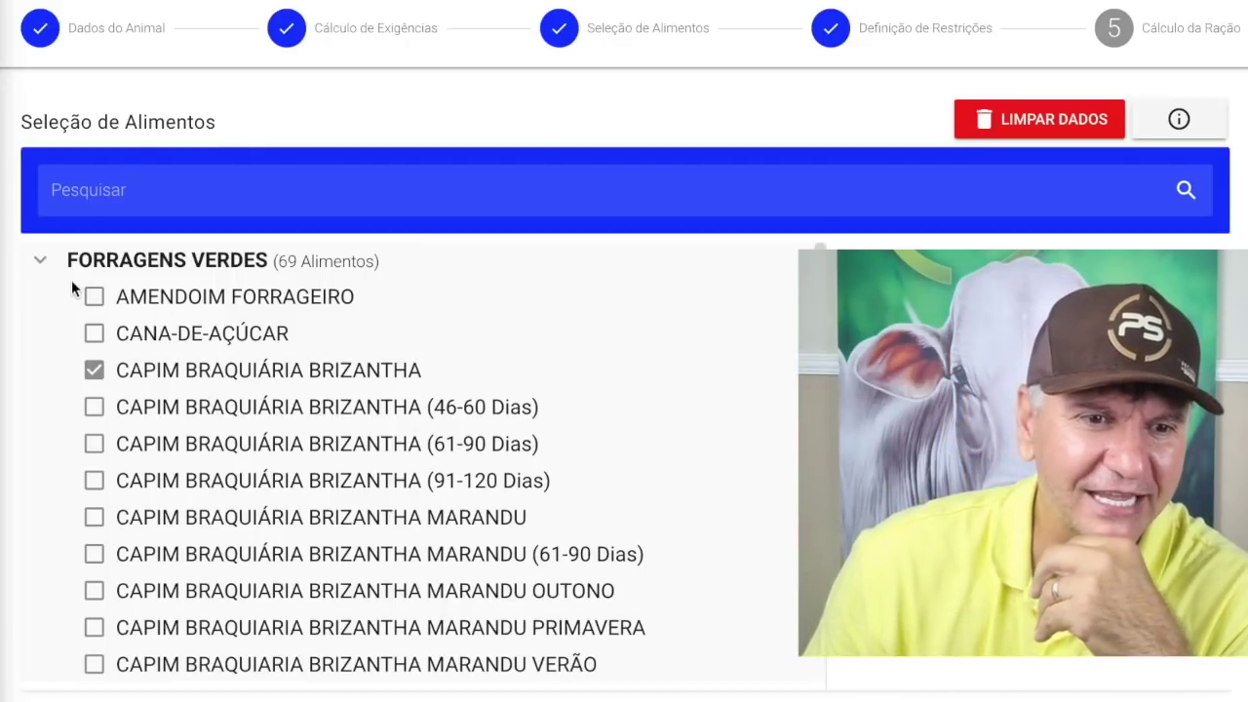
# Collapse FORRAGENS VERDES, expand CONCENTRADOS ENERGÉTICOS and select MILHO FUBÁ as a feed.
pyautogui.click(42, 262)
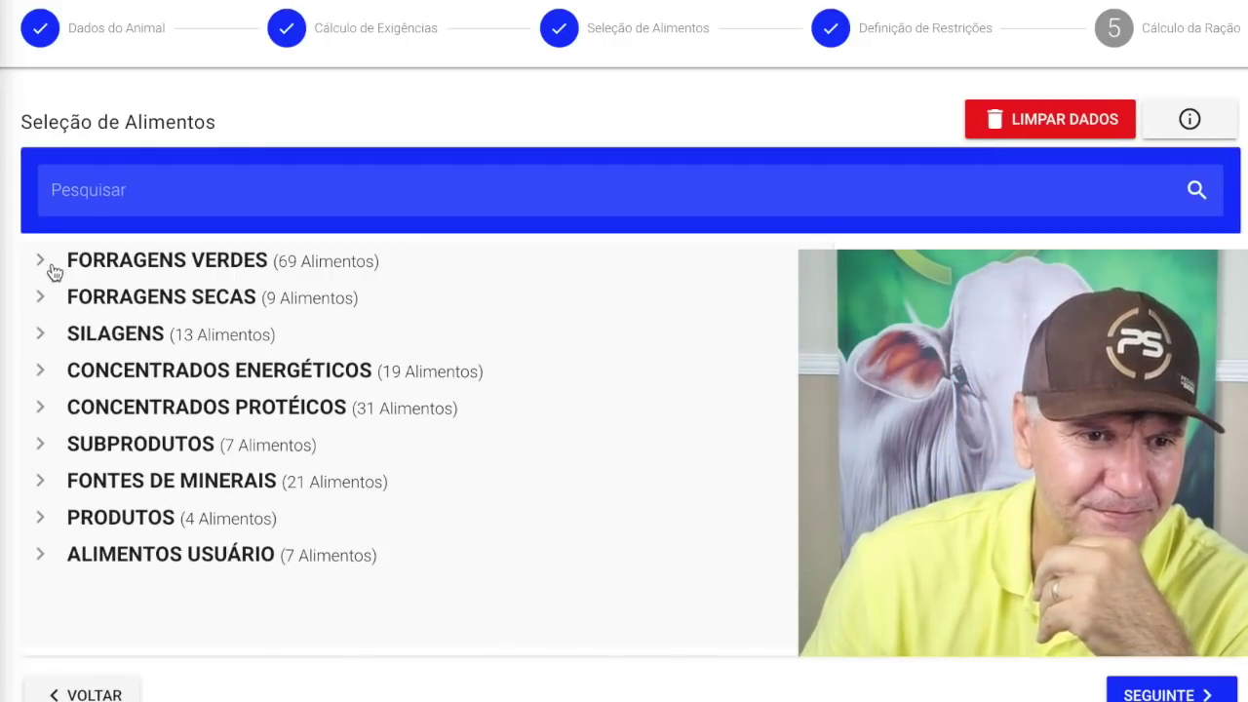
pyautogui.click(41, 372)
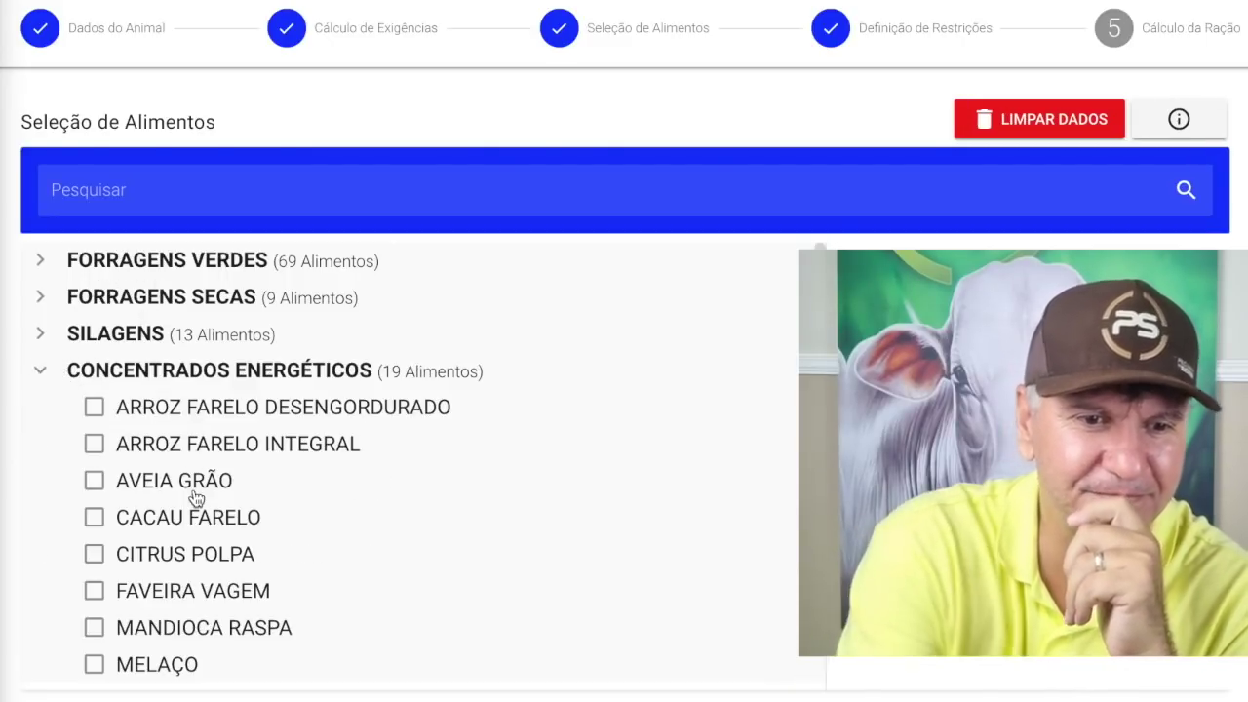
pyautogui.scroll(-3, 196, 499)
pyautogui.scroll(-2, 195, 498)
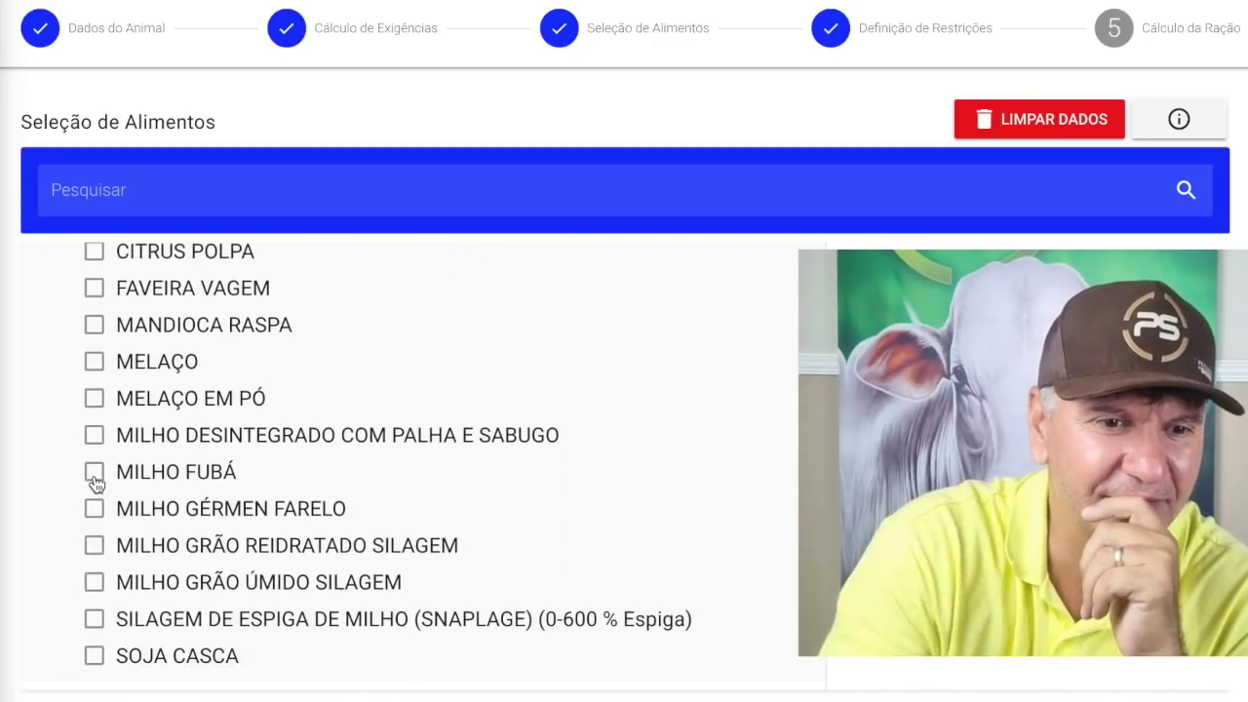
pyautogui.click(93, 473)
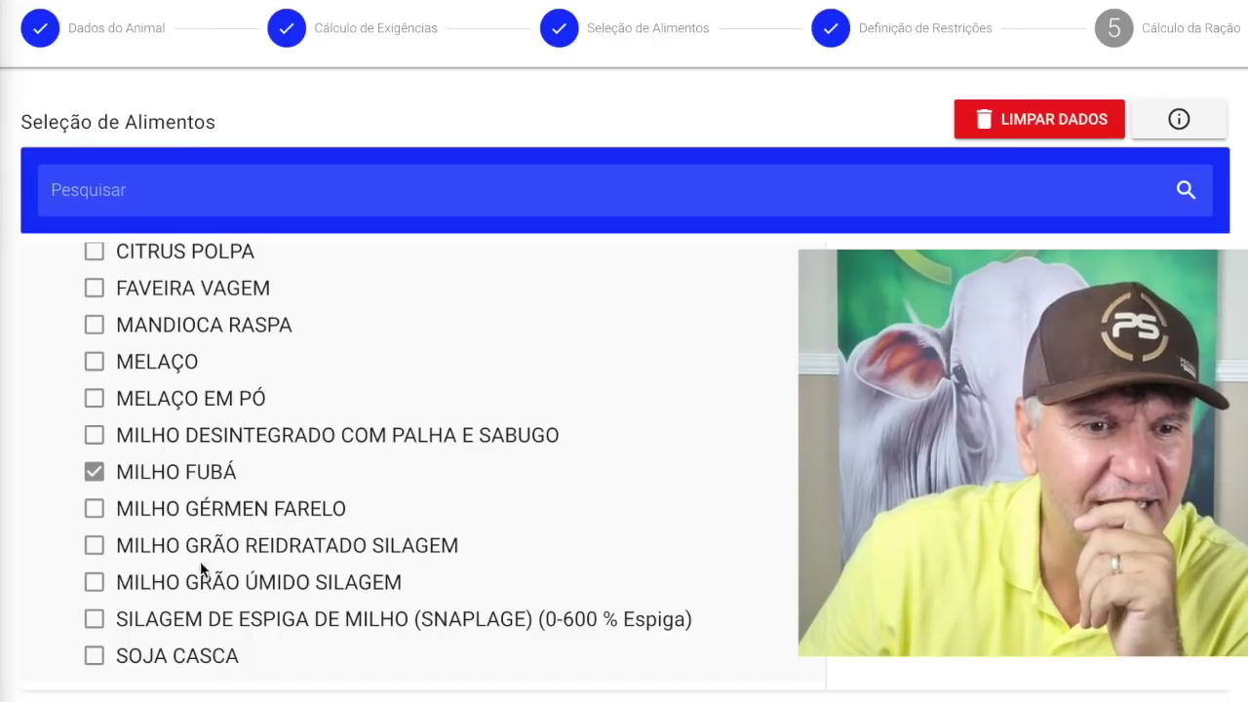
# Look through the energy feeds offered under CONCENTRADOS ENERGÉTICOS and collapse the group.
pyautogui.scroll(1, 185, 474)
pyautogui.scroll(3, 185, 474)
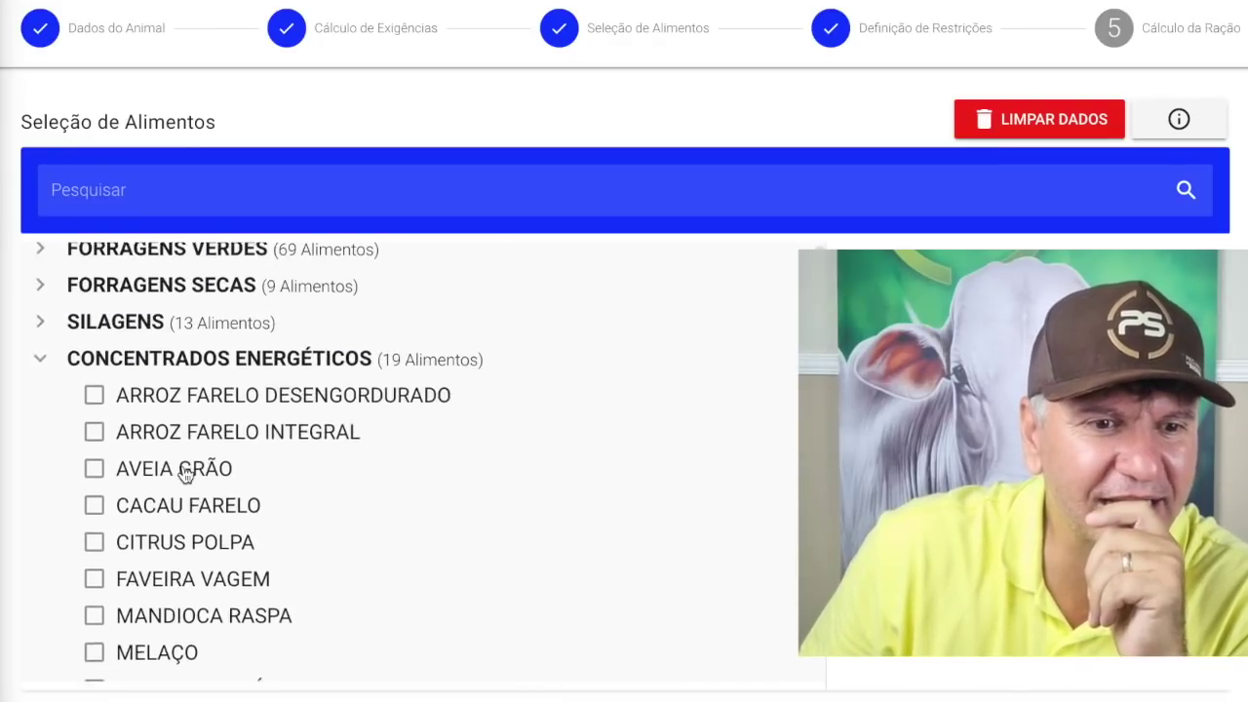
pyautogui.scroll(-3, 185, 474)
pyautogui.scroll(-5, 185, 474)
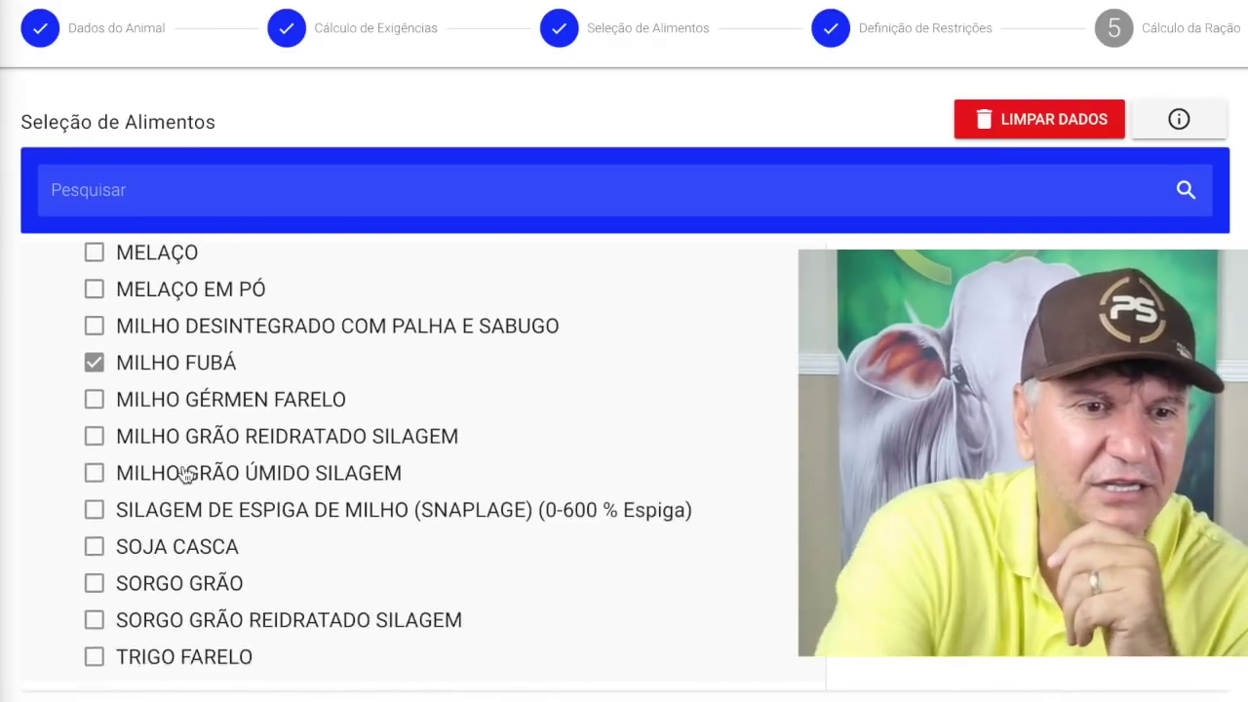
pyautogui.scroll(2, 185, 474)
pyautogui.scroll(8, 185, 474)
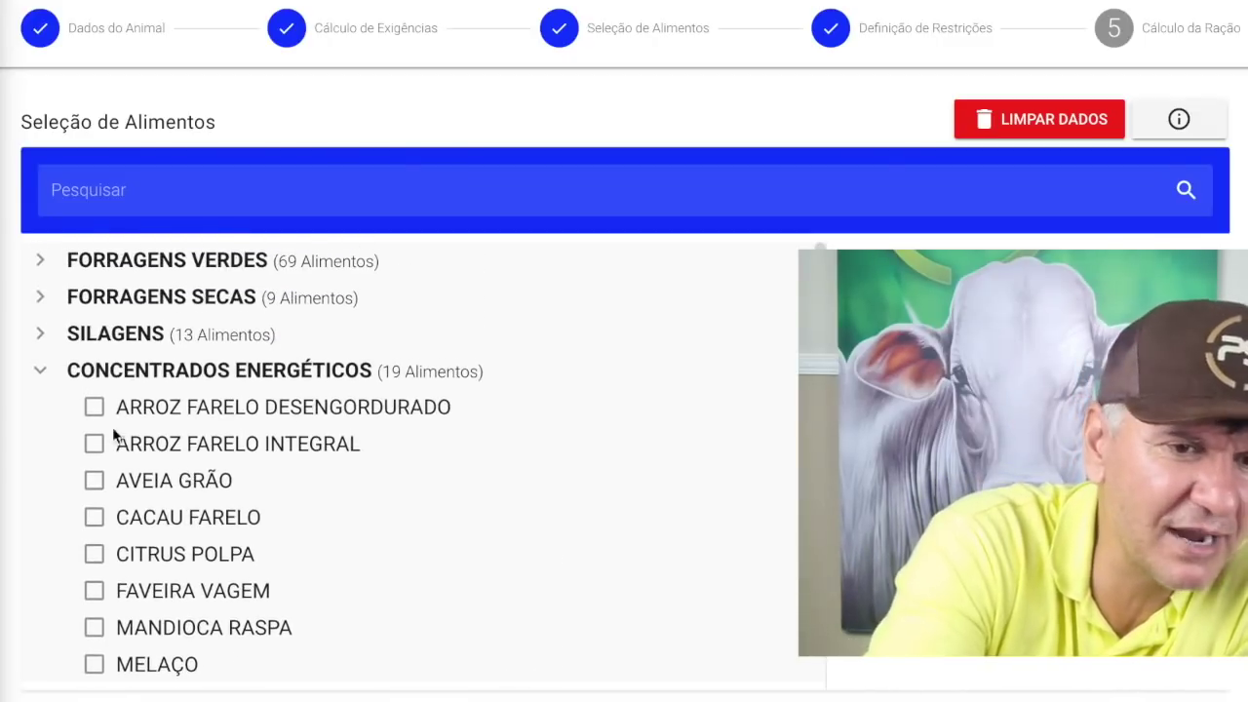
pyautogui.click(41, 371)
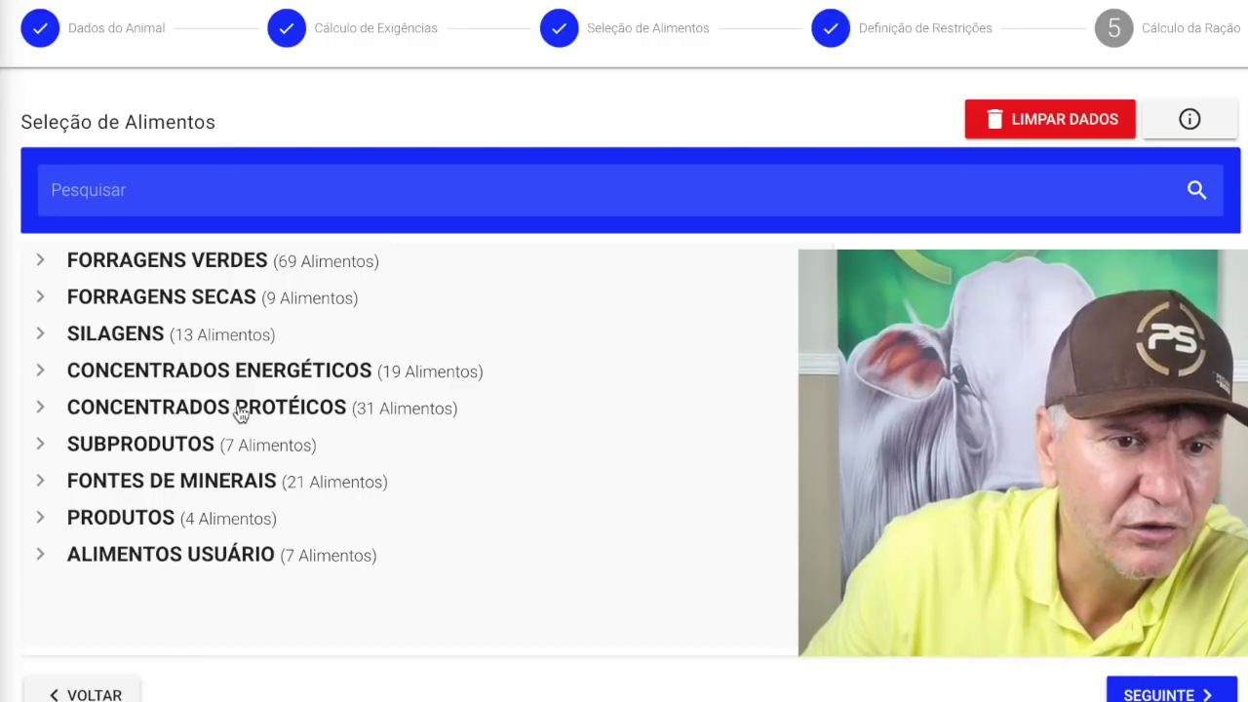
# Expand CONCENTRADOS PROTÉICOS and review the protein feeds from ALGODÃO CAROÇO through URÉIA, checking which ones are selected.
pyautogui.click(43, 410)
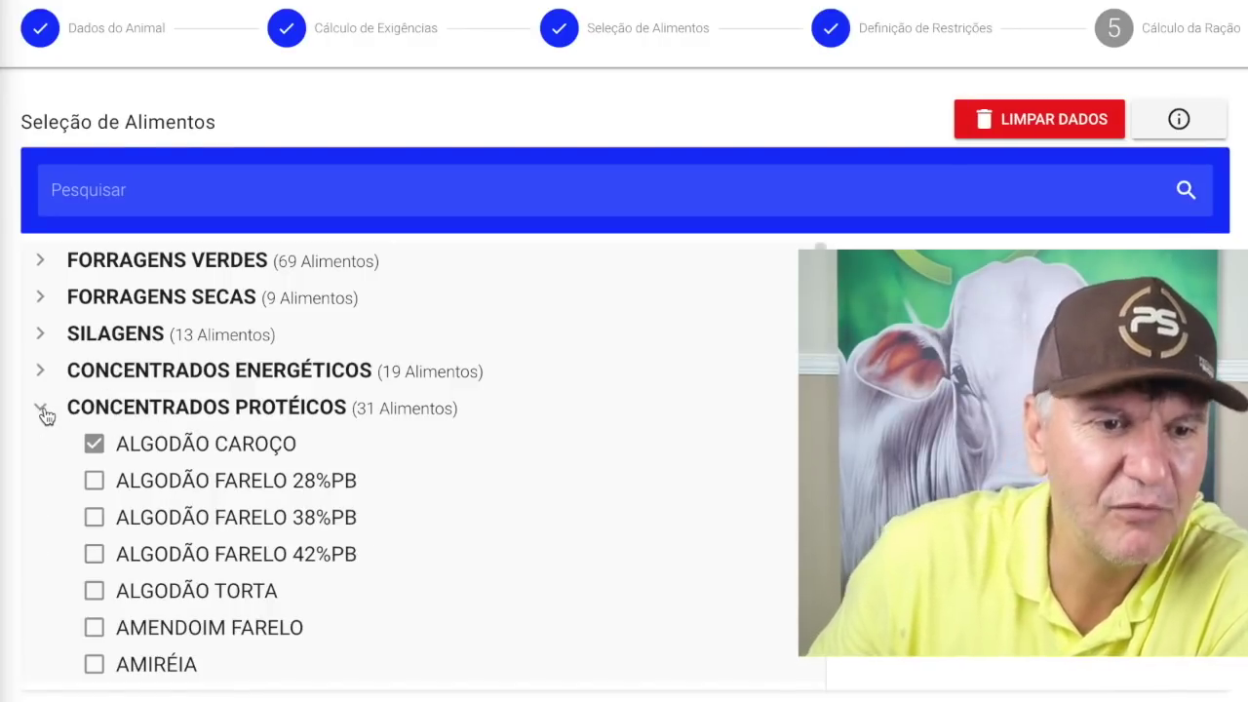
pyautogui.scroll(-3, 203, 560)
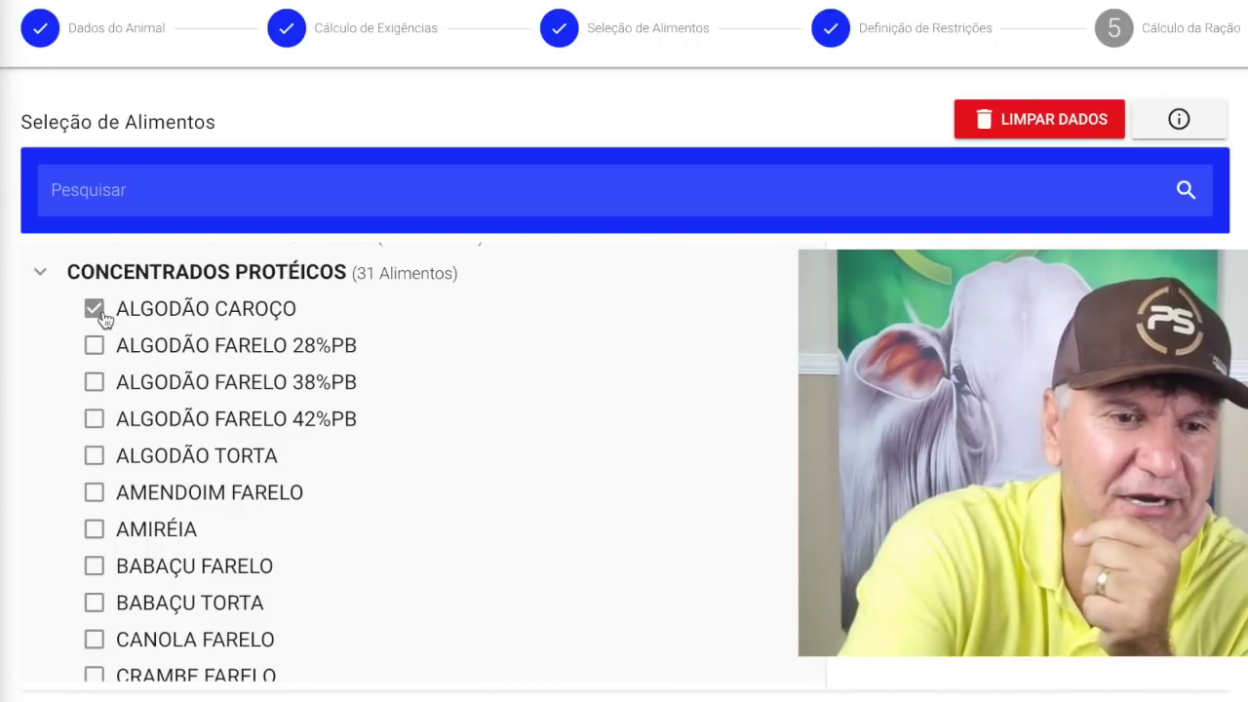
pyautogui.scroll(-5, 201, 421)
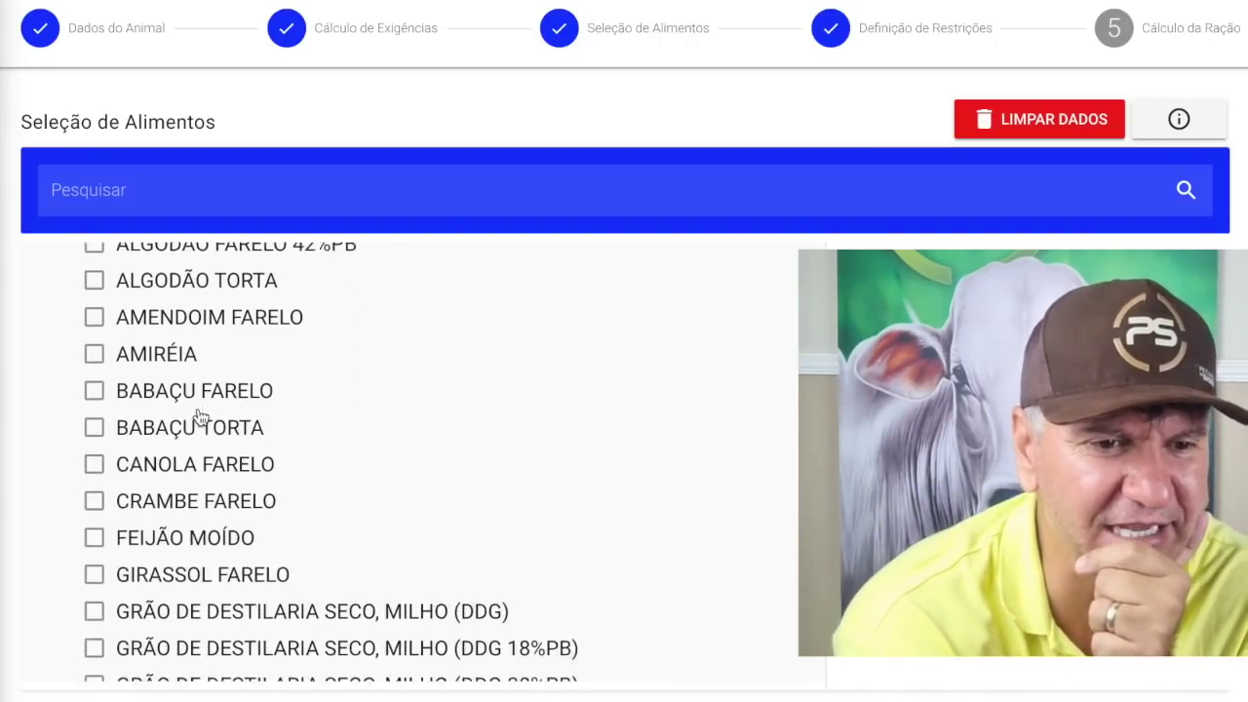
pyautogui.scroll(-5, 200, 417)
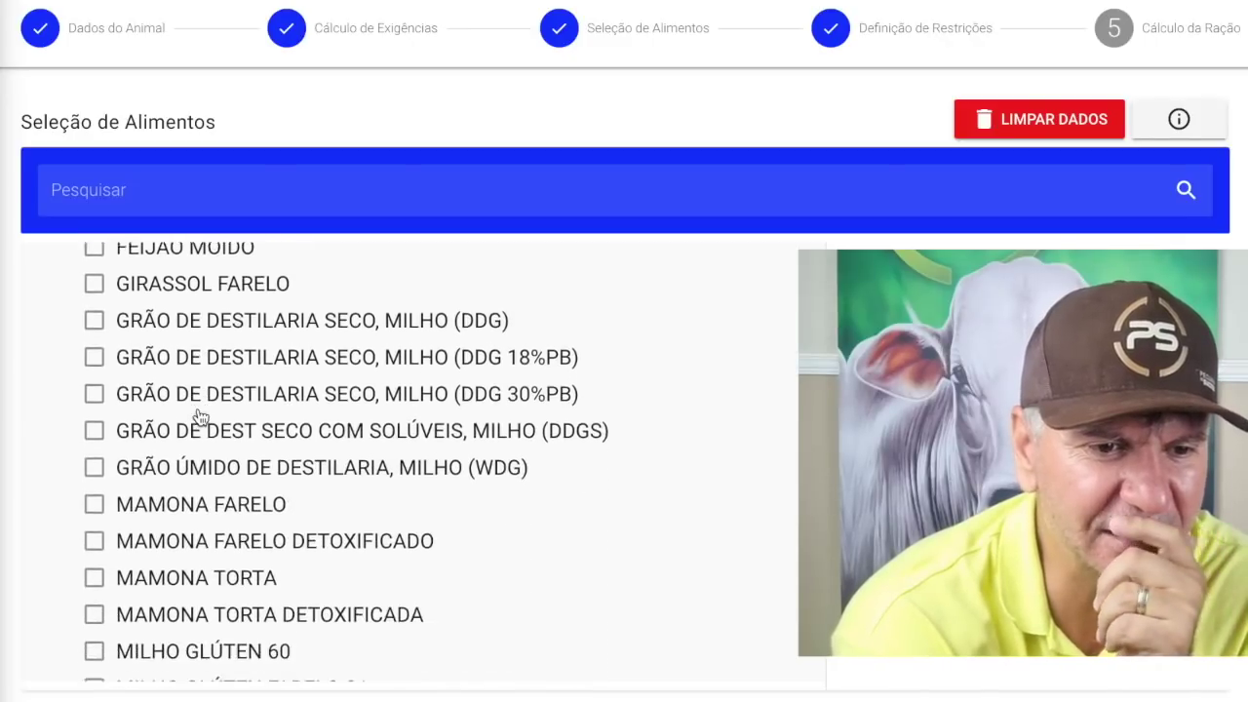
pyautogui.scroll(-8, 197, 417)
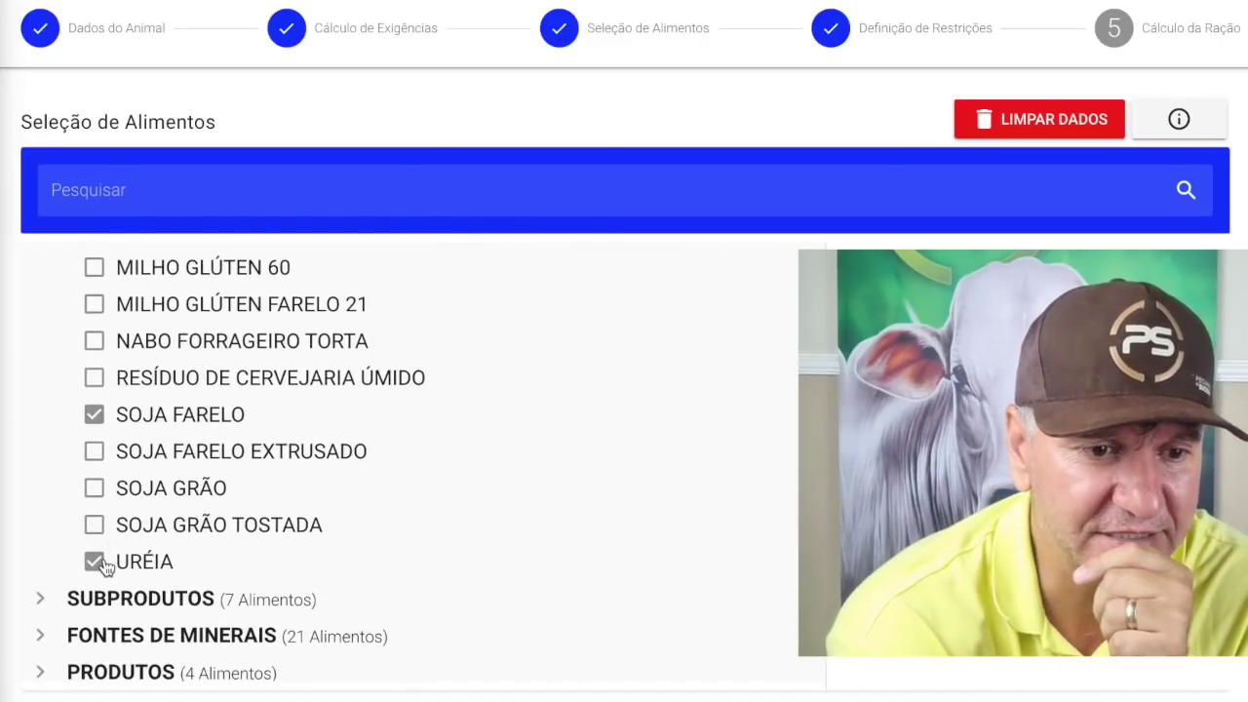
pyautogui.scroll(-2, 104, 571)
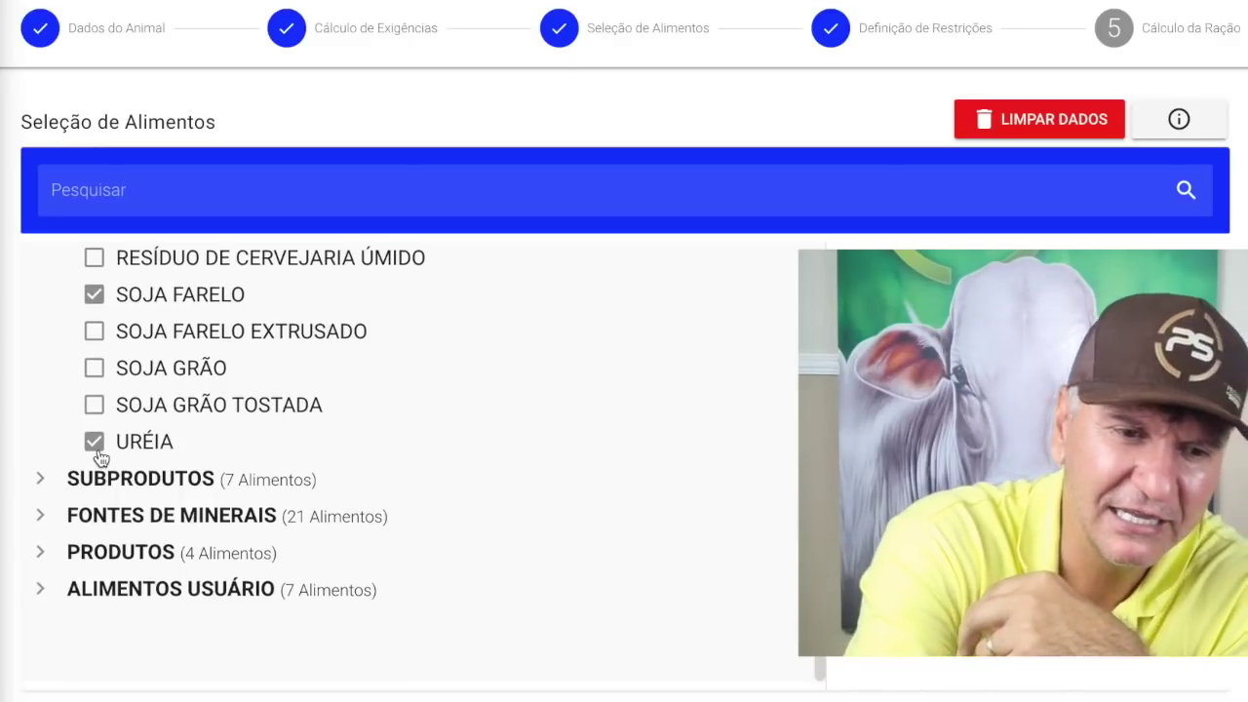
pyautogui.scroll(2, 99, 458)
pyautogui.scroll(1, 98, 459)
pyautogui.scroll(-2, 99, 458)
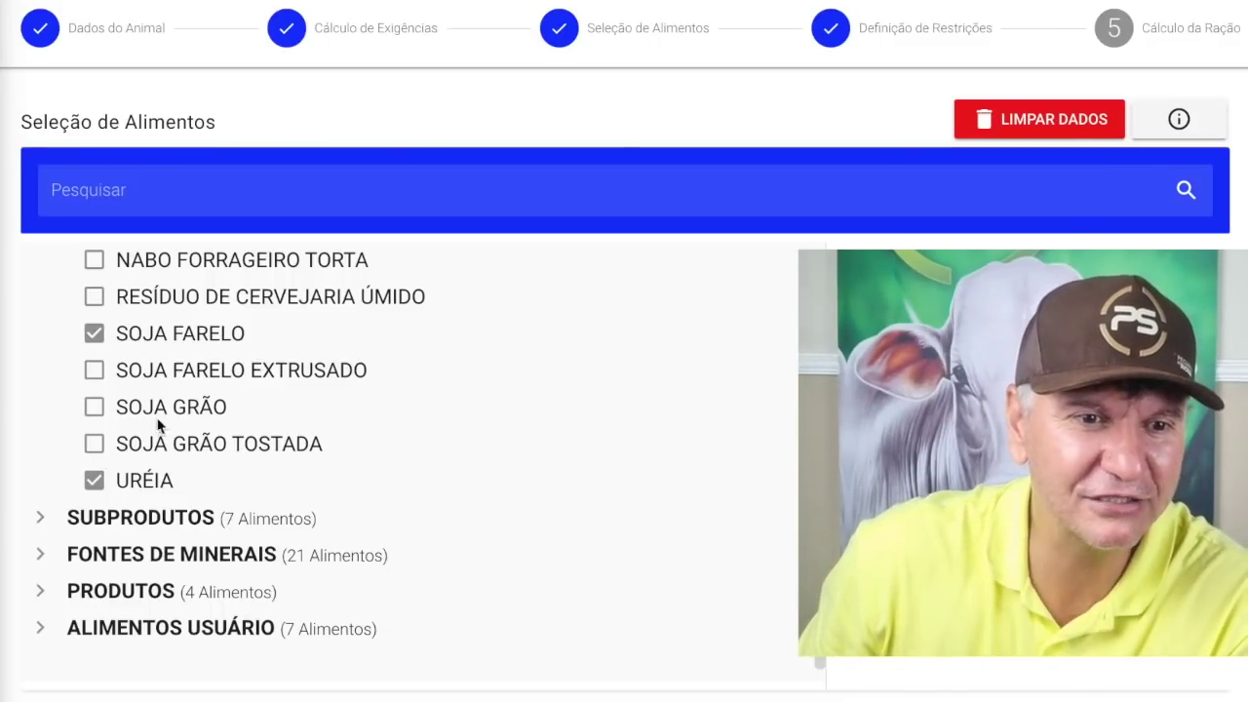
# Check the feed list in Definição de Restrições, return to Seleção de Alimentos and reselect CONFINAR PS FOSBASE under ALIMENTOS USUÁRIO.
pyautogui.click(836, 36)
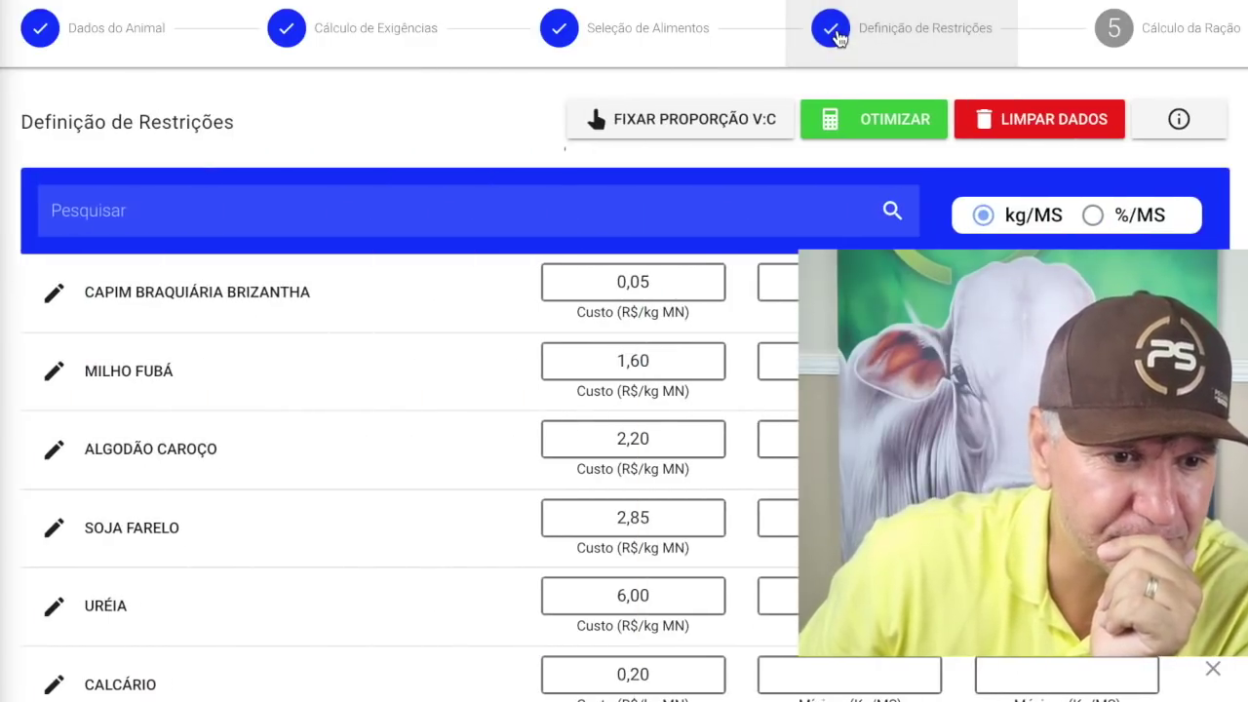
pyautogui.click(682, 36)
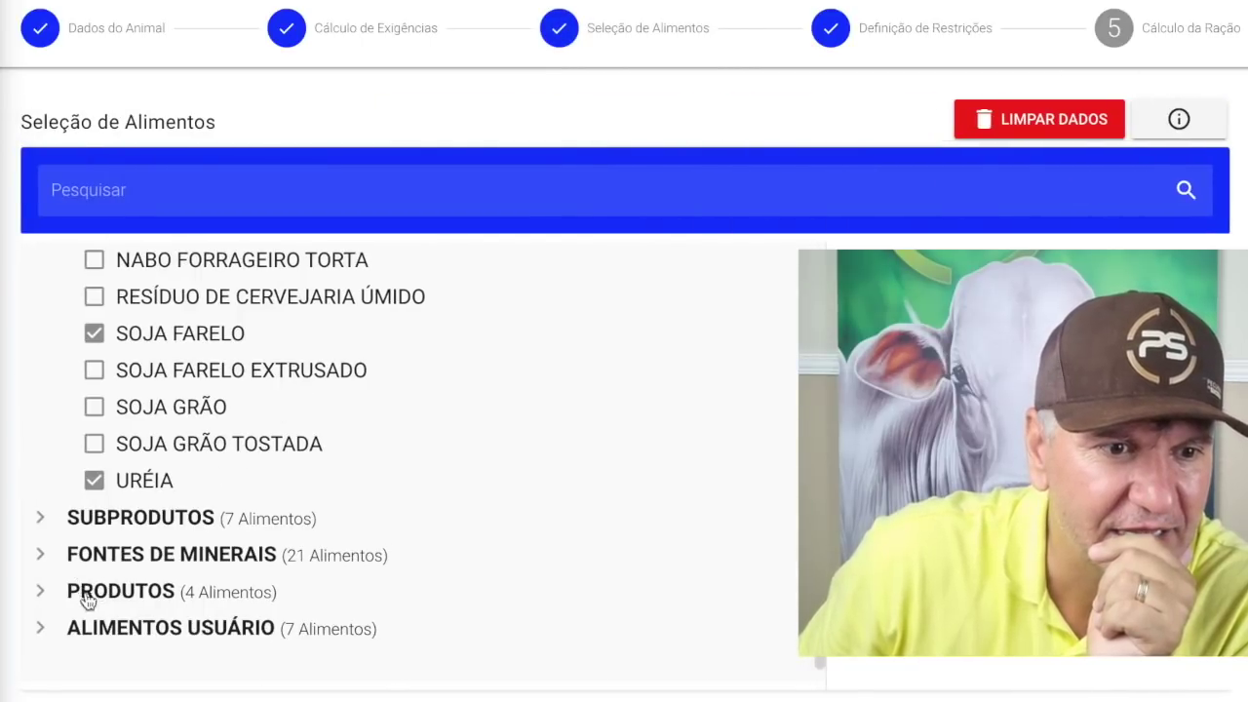
pyautogui.click(42, 629)
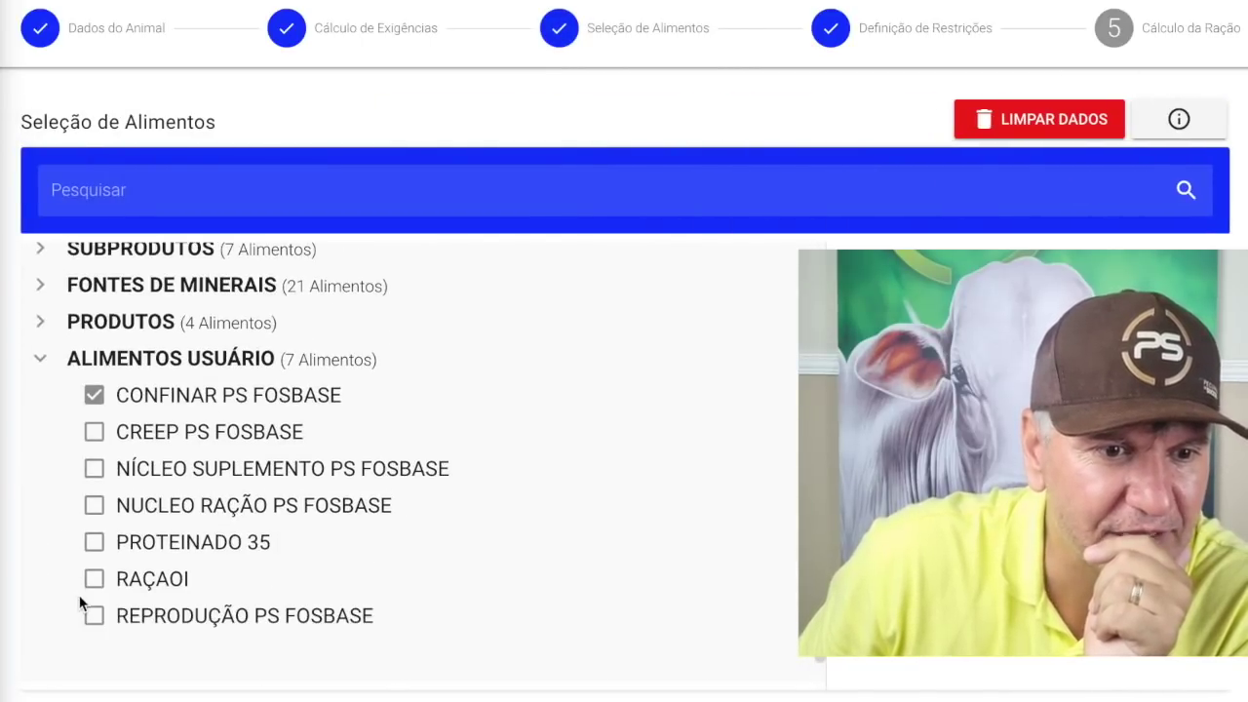
pyautogui.scroll(-1, 79, 600)
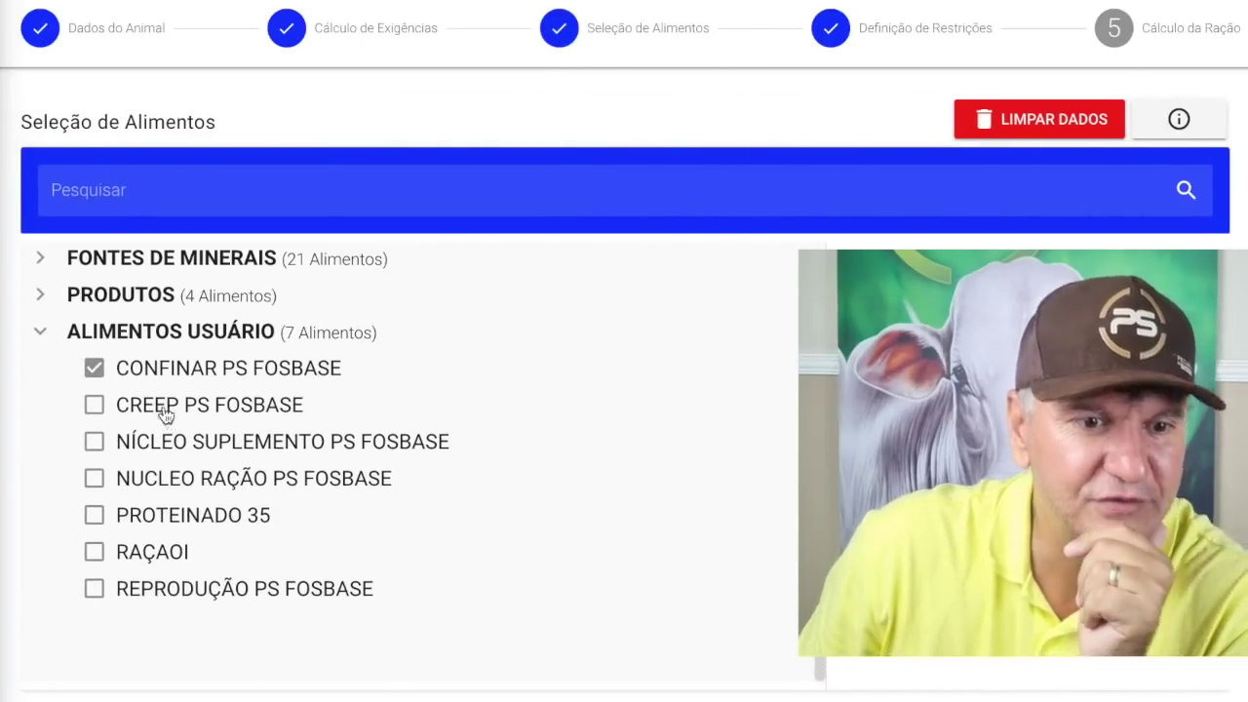
pyautogui.click(97, 374)
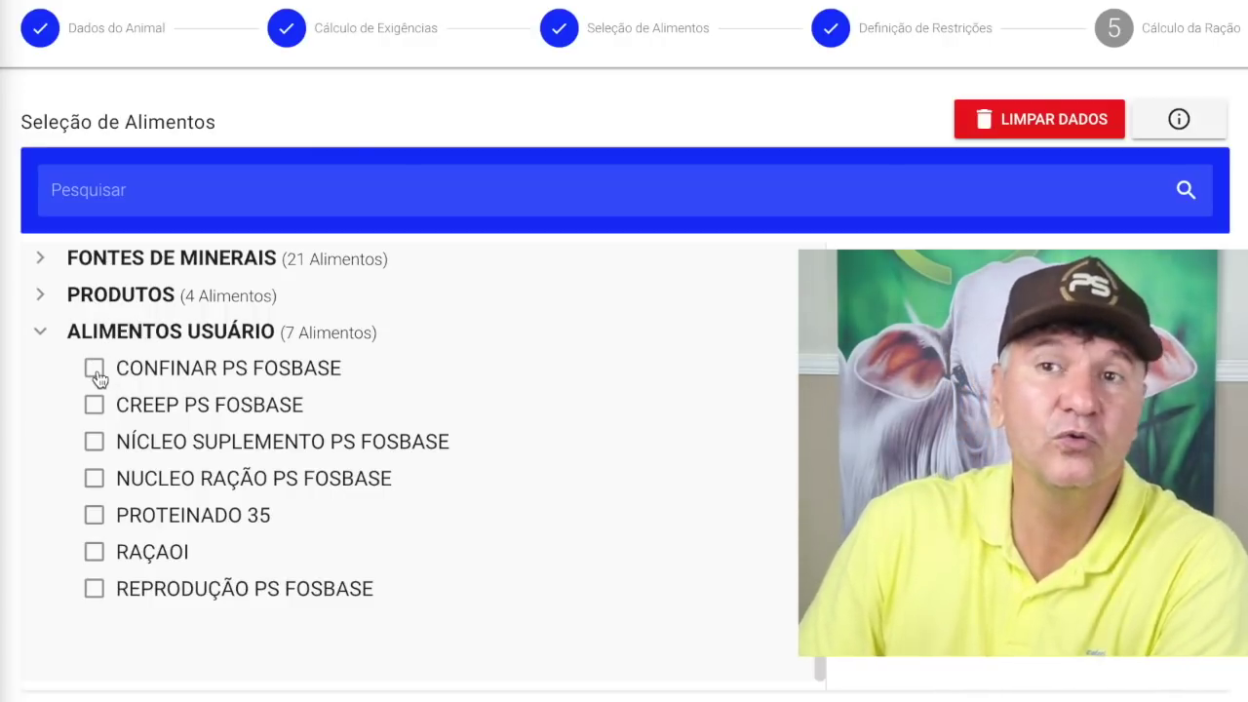
pyautogui.click(95, 371)
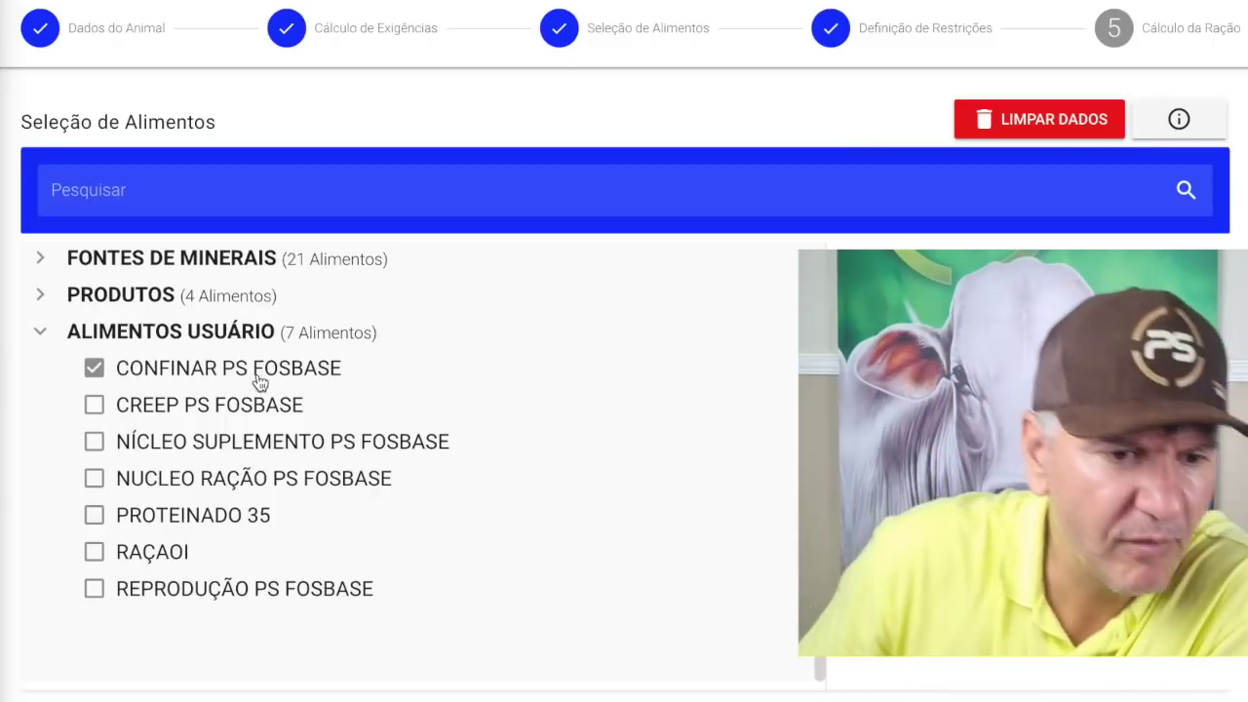
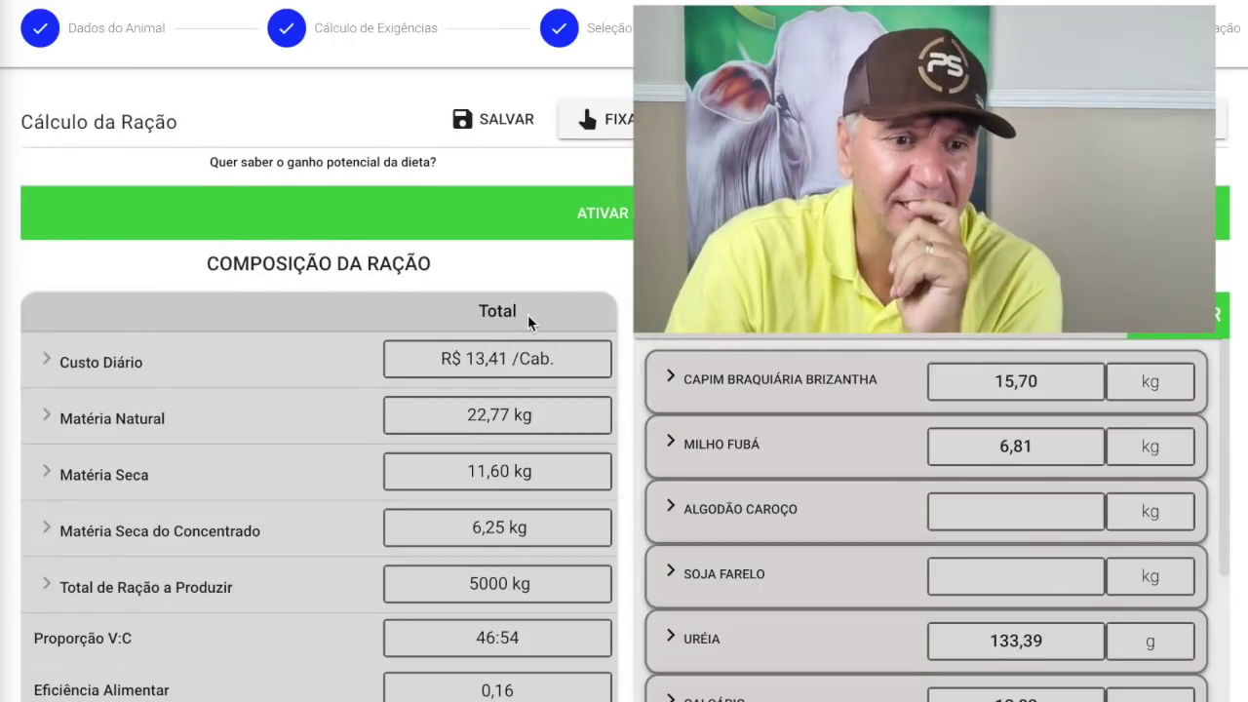
# In Composição da Ração, expand Matéria Natural and review each ingredient's amount and percentage along with the ration totals.
pyautogui.scroll(-2, 527, 315)
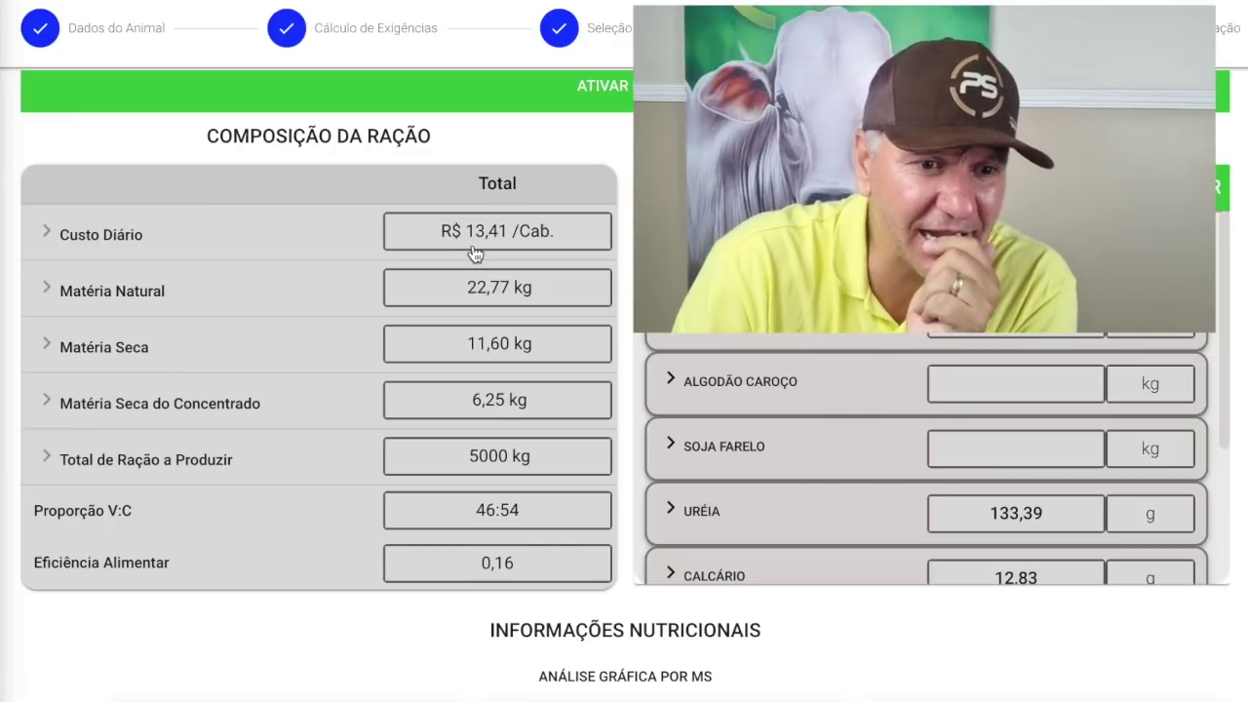
pyautogui.click(208, 291)
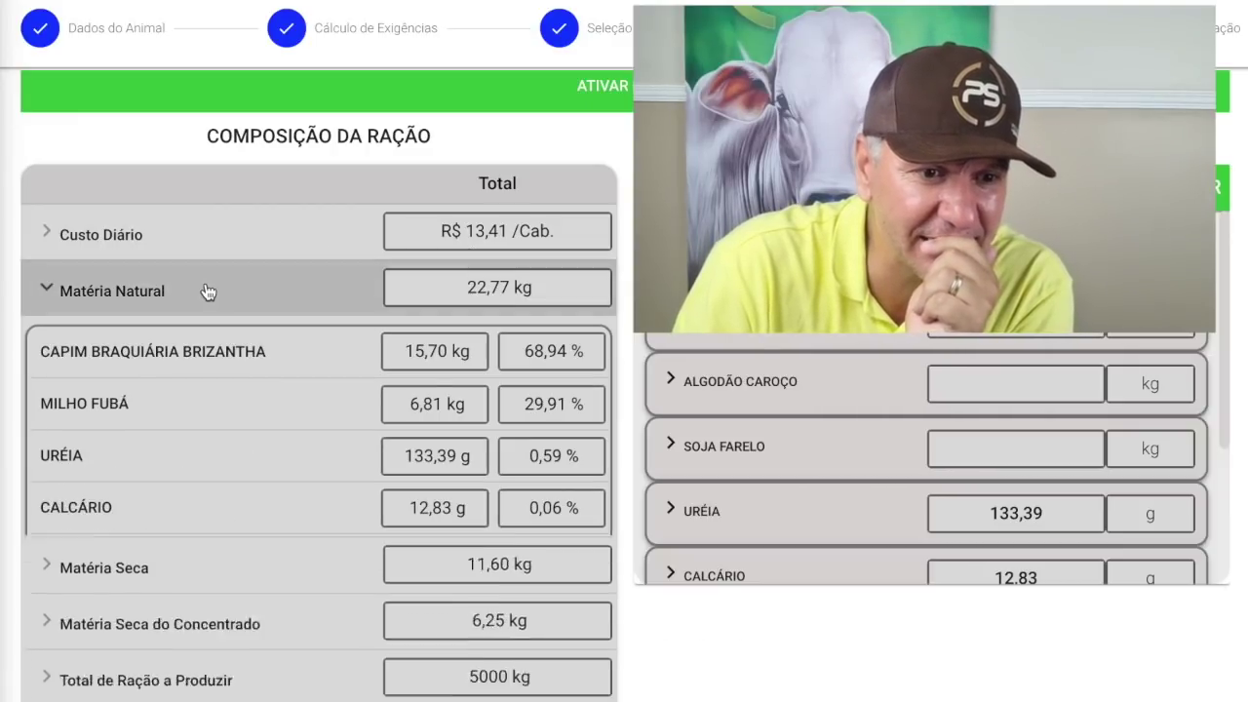
pyautogui.scroll(-2, 207, 292)
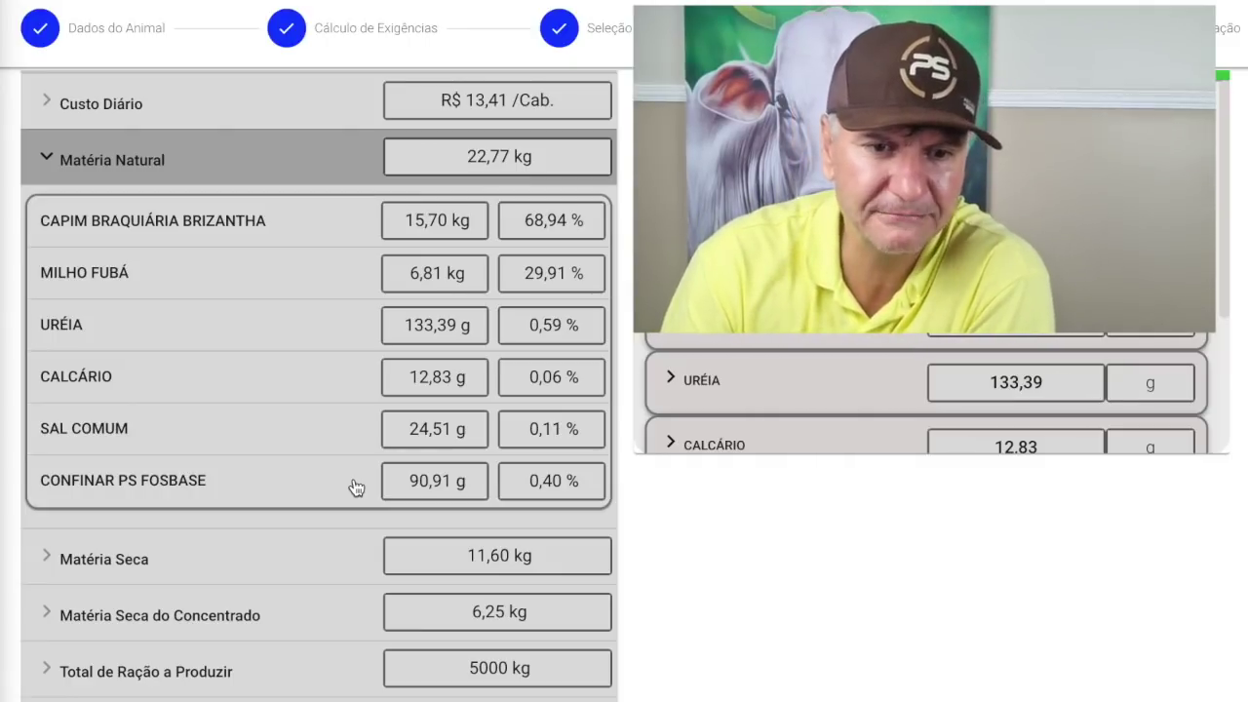
pyautogui.scroll(-1, 356, 487)
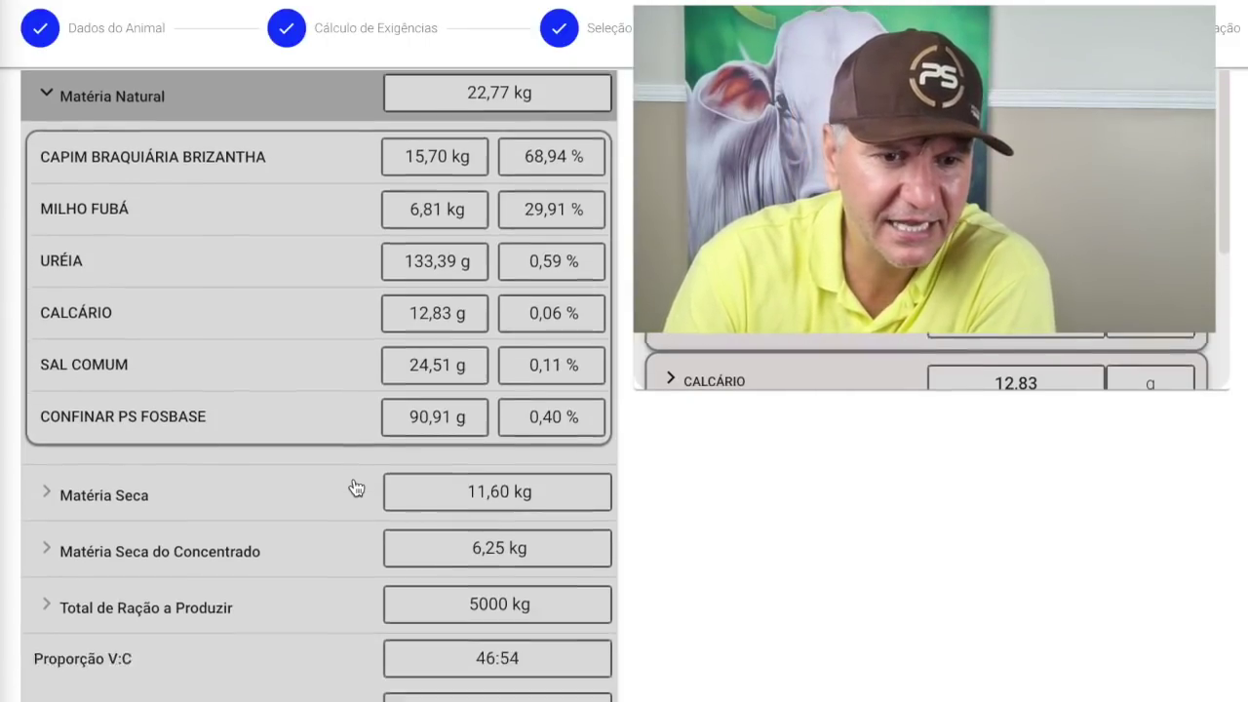
pyautogui.scroll(-1, 356, 487)
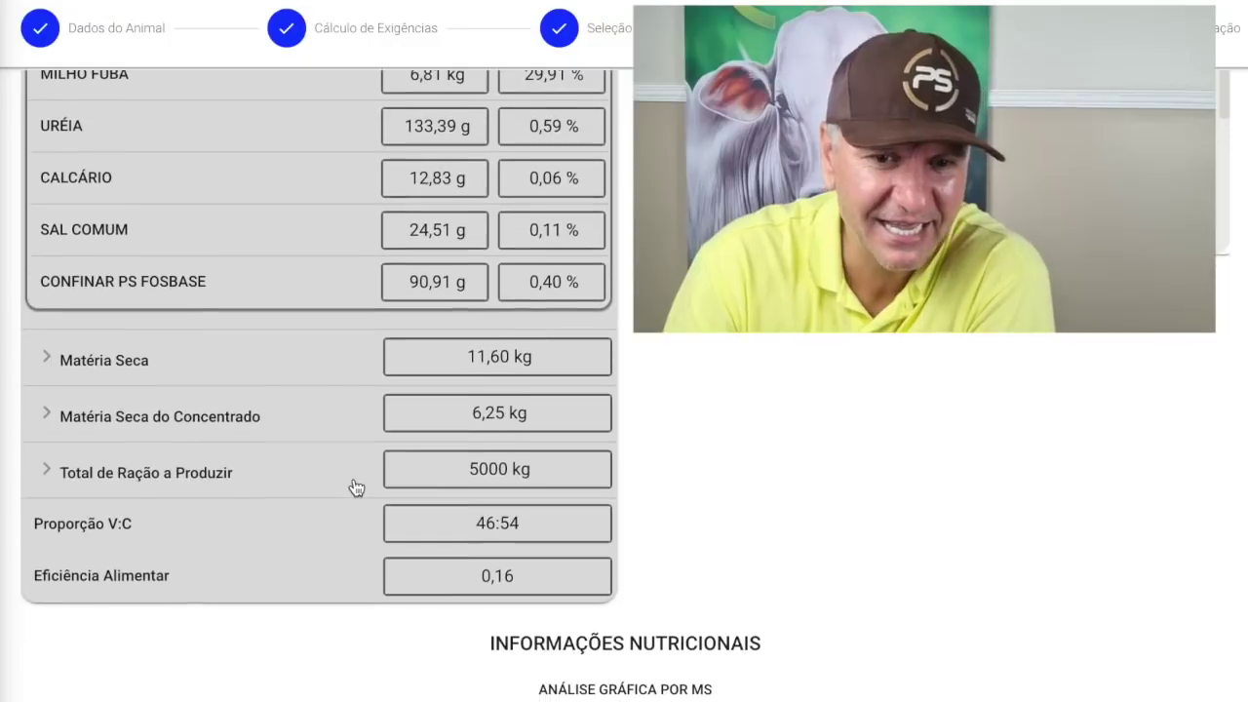
pyautogui.scroll(-1, 356, 487)
pyautogui.scroll(-1, 355, 488)
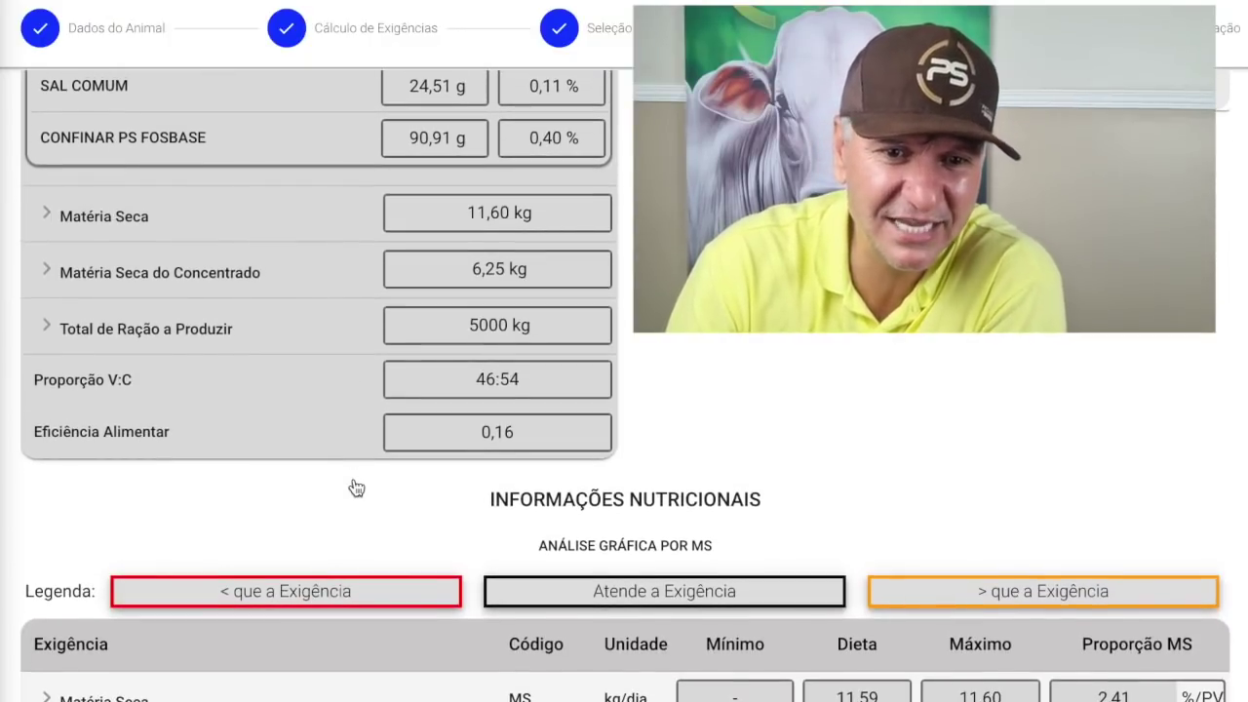
# Compare the diet's values with the minimum and maximum requirements in Informações Nutricionais, from Matéria Seca through MONENSINA.
pyautogui.scroll(-6, 356, 488)
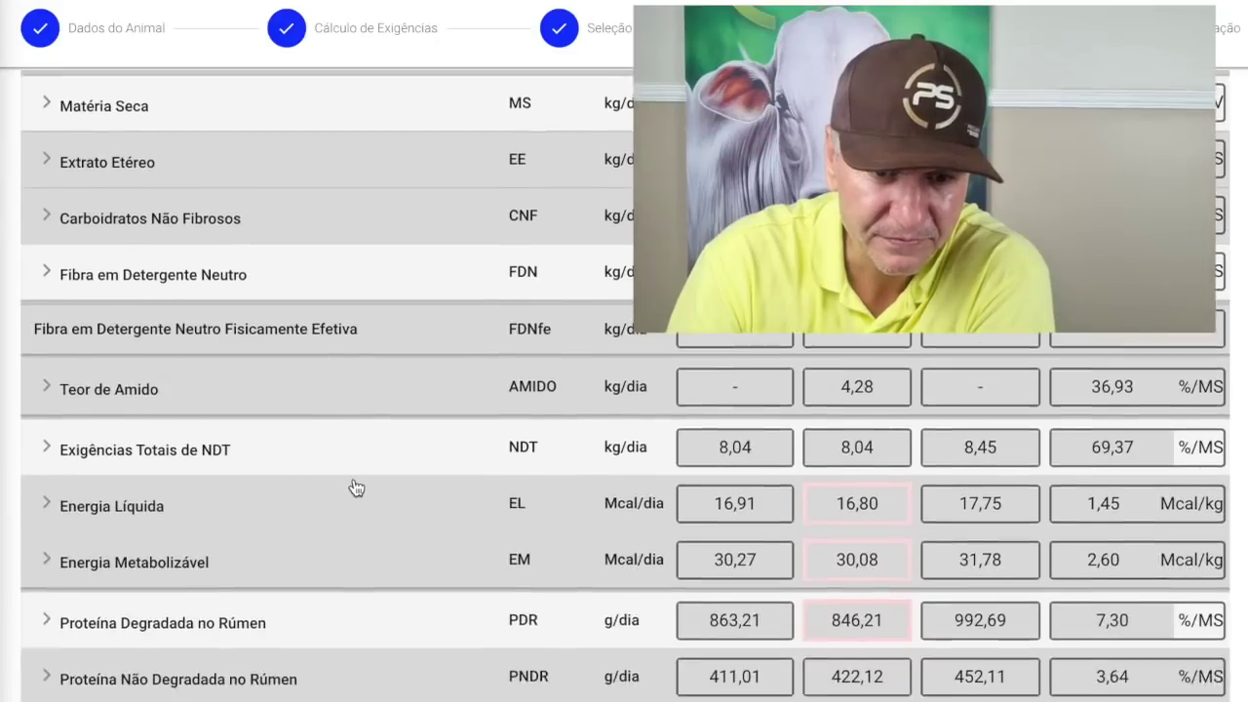
pyautogui.scroll(-2, 724, 495)
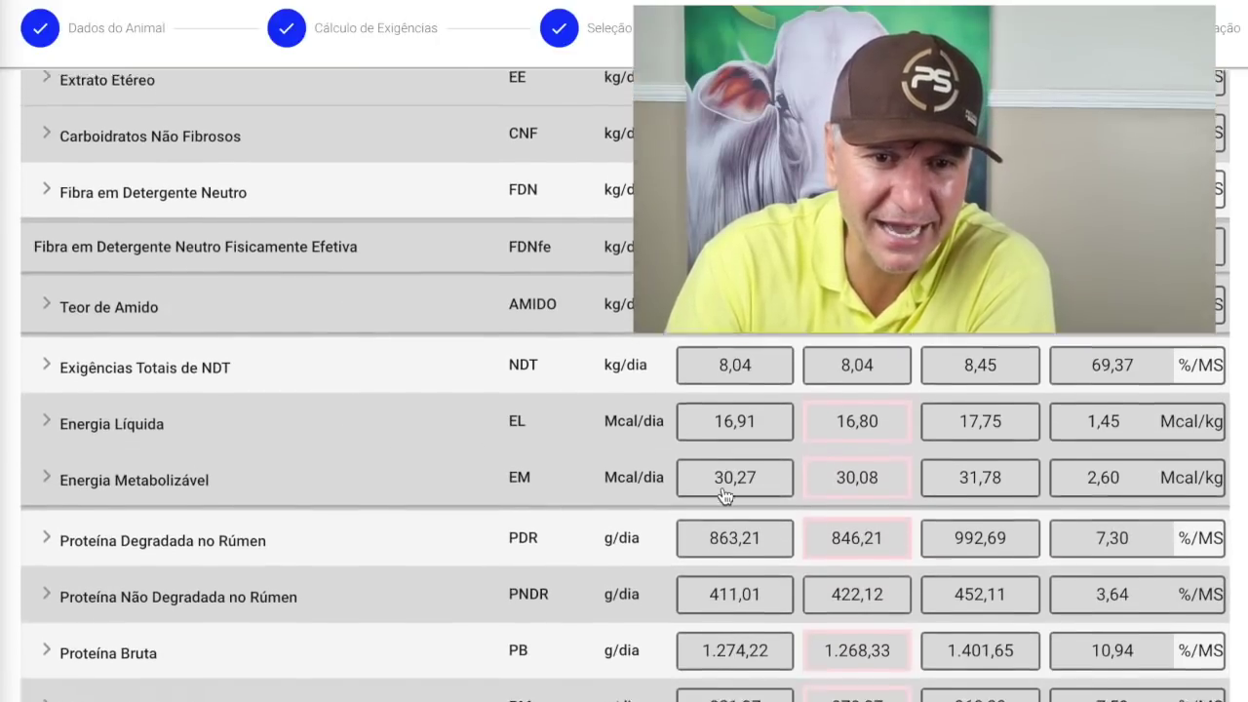
pyautogui.scroll(-4, 725, 495)
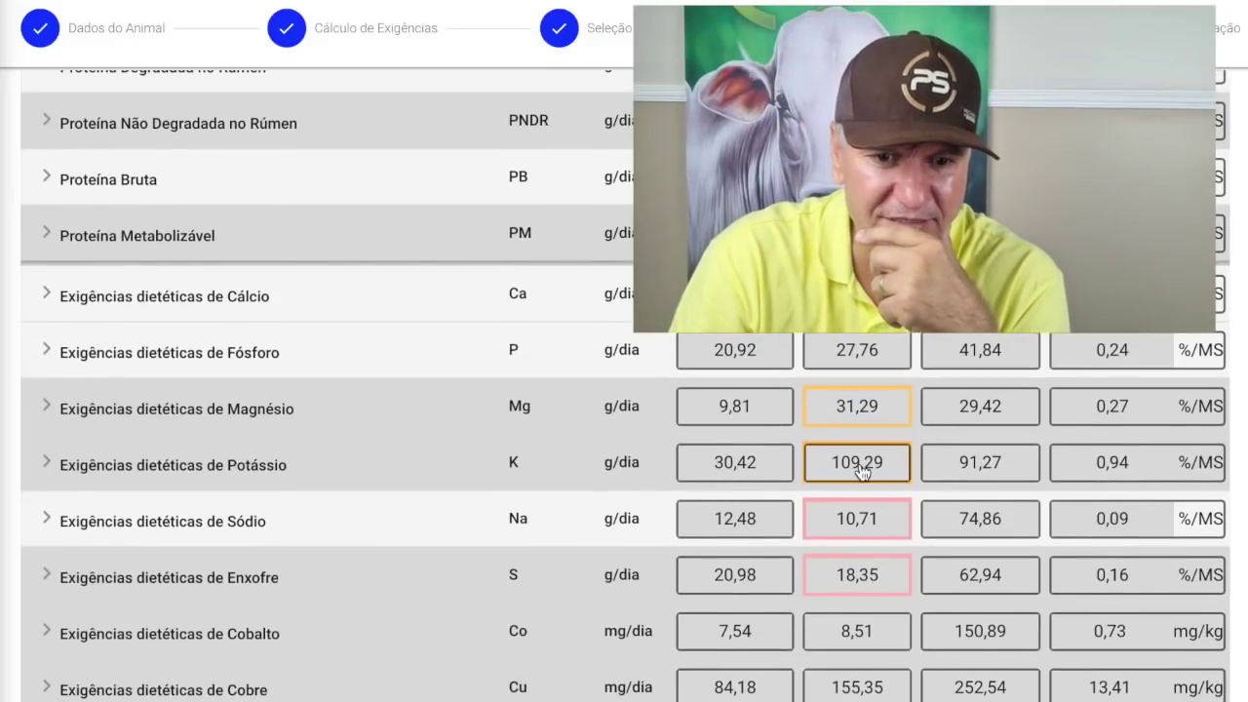
pyautogui.scroll(-2, 863, 472)
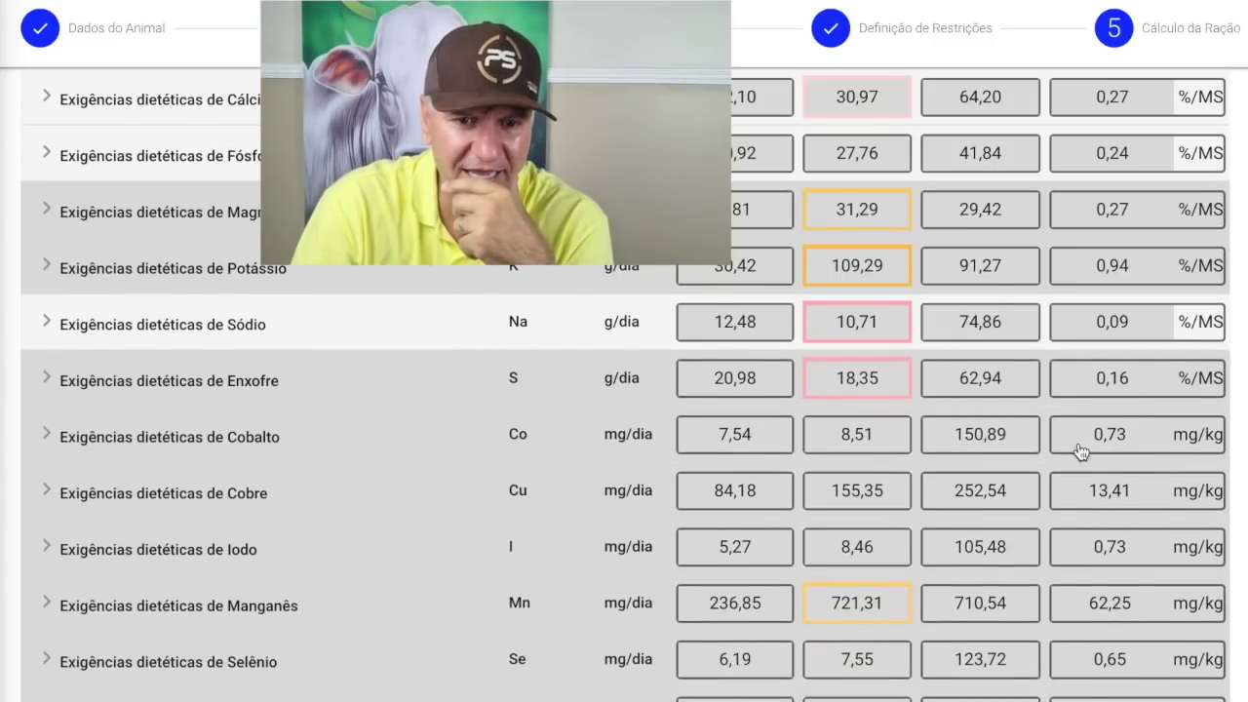
pyautogui.scroll(-1, 975, 485)
pyautogui.scroll(-2, 975, 484)
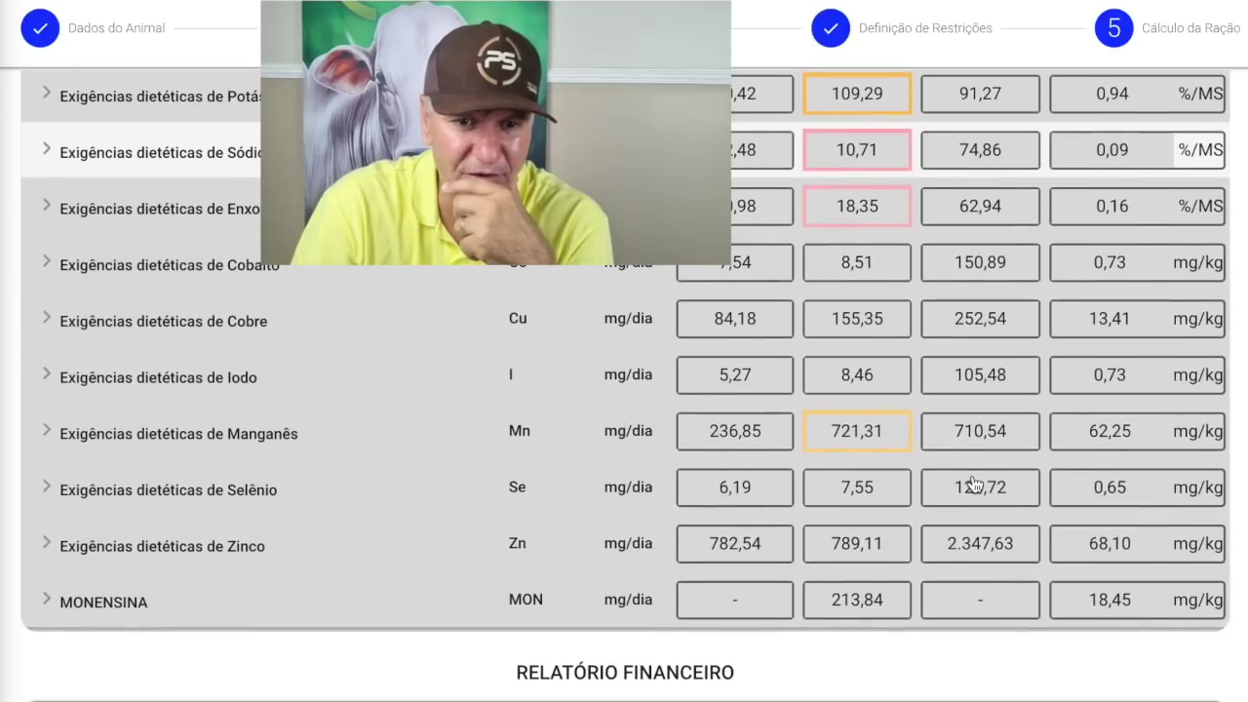
# Review Indicadores Gerais in Relatório Financeiro, from Número de Animais through costs, break-even, margins, profit per animal and return on investment.
pyautogui.scroll(-2, 972, 474)
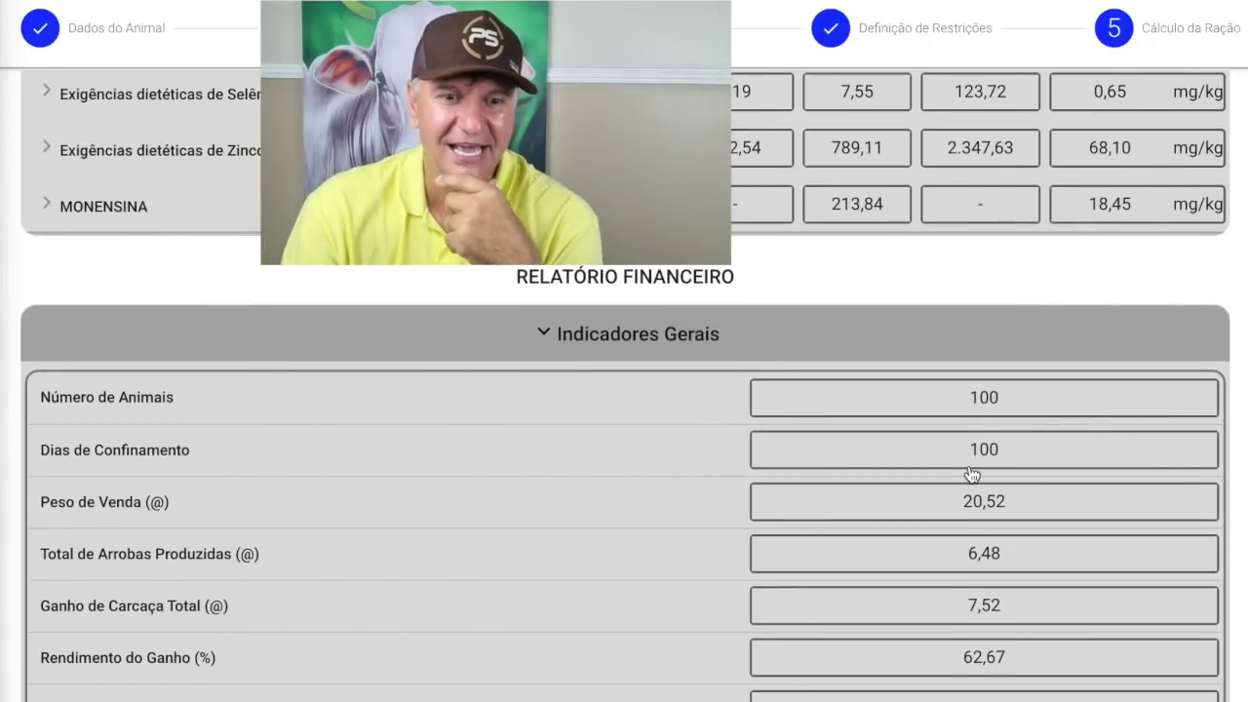
pyautogui.scroll(-2, 972, 474)
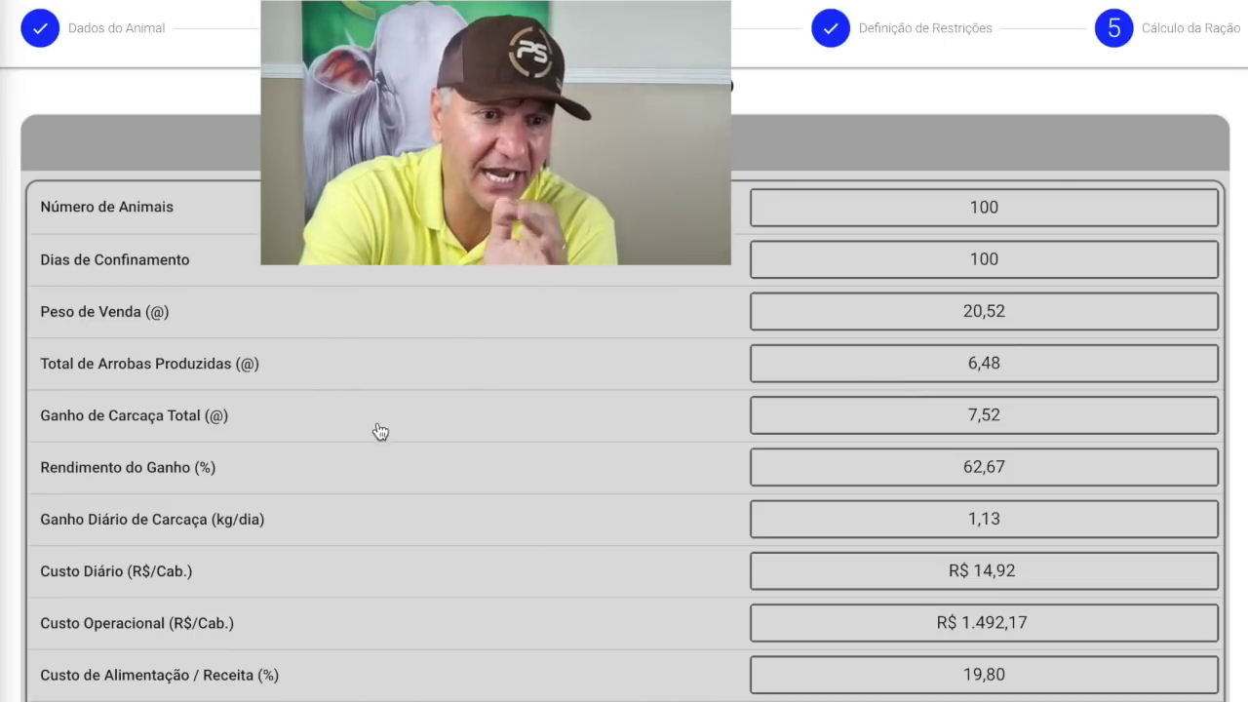
pyautogui.scroll(-1, 367, 517)
pyautogui.scroll(-3, 368, 517)
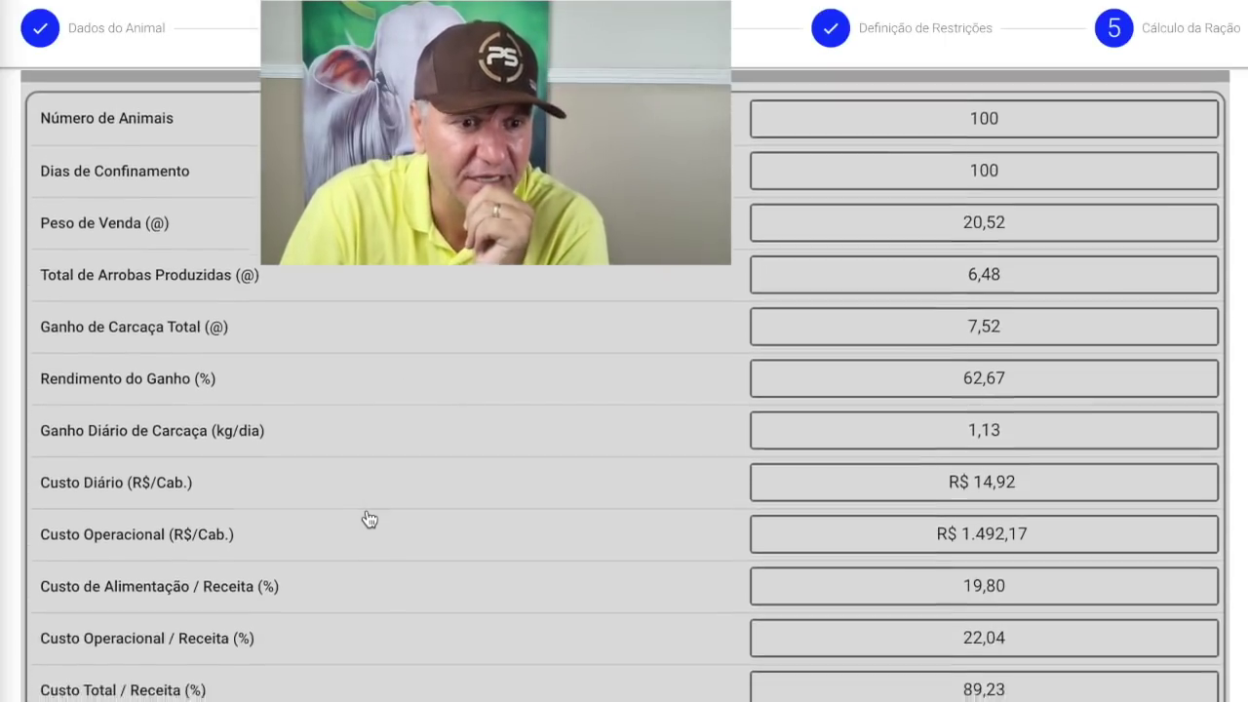
pyautogui.scroll(-3, 368, 517)
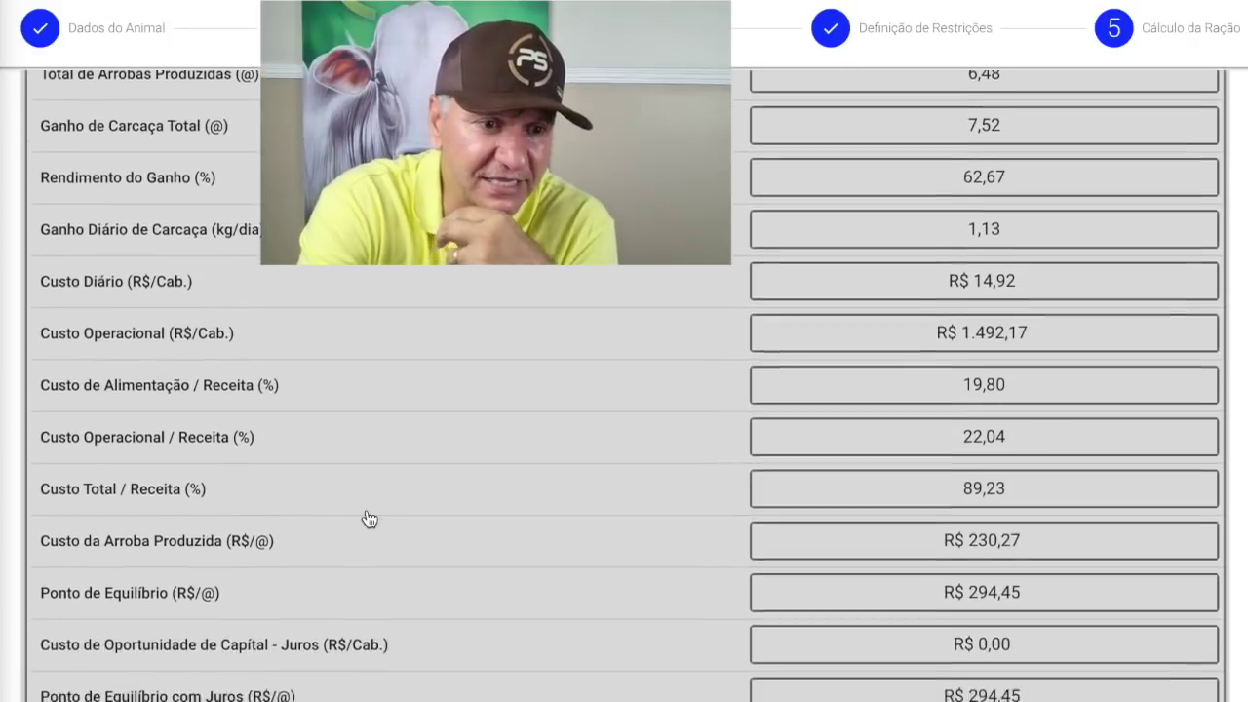
pyautogui.scroll(-3, 369, 518)
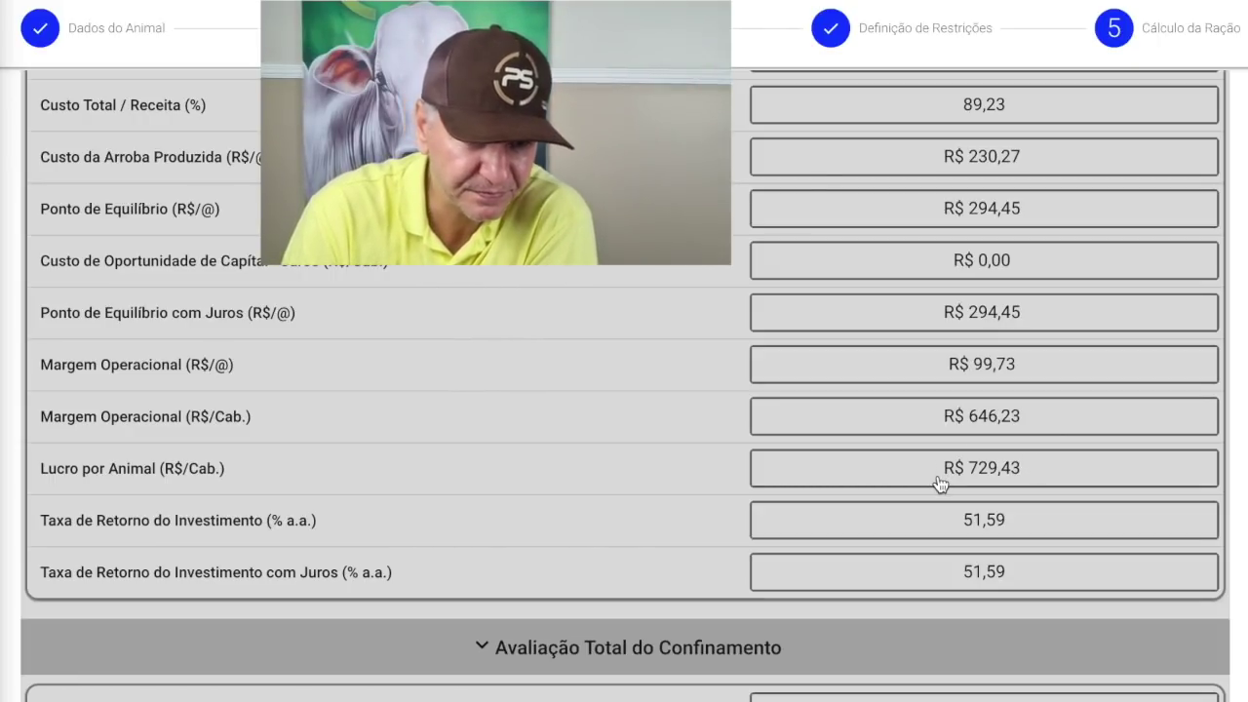
pyautogui.scroll(-2, 940, 485)
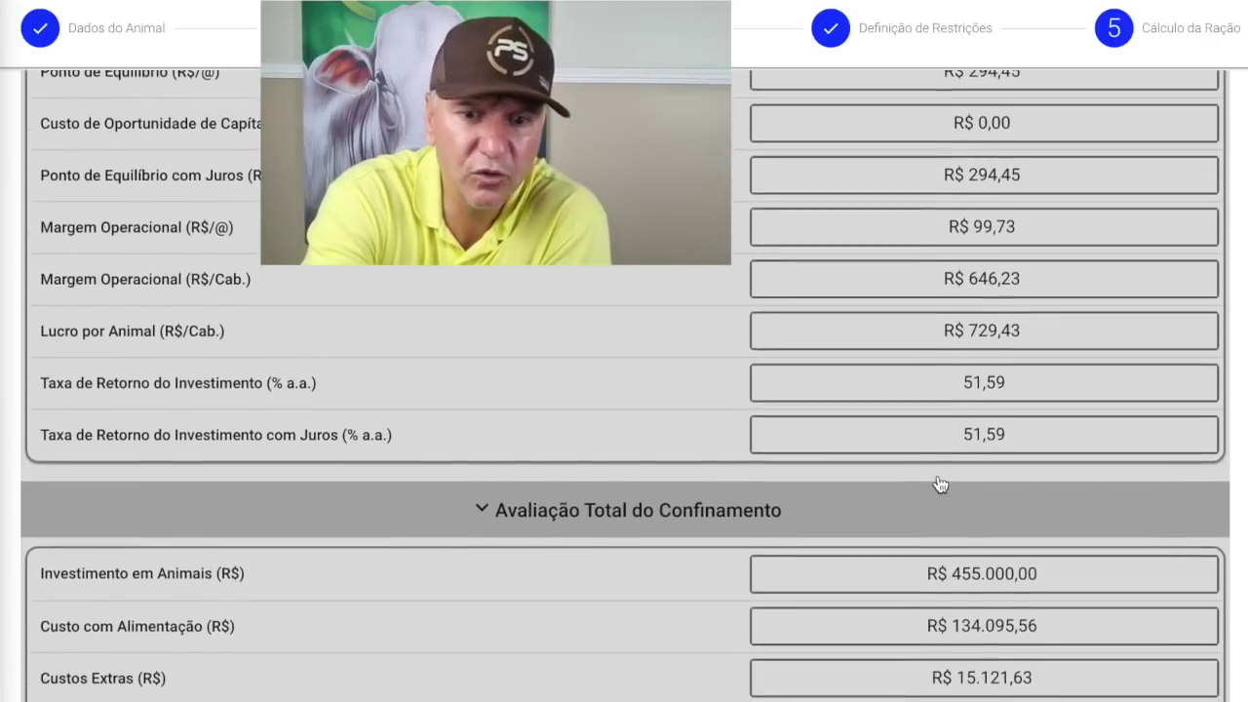
pyautogui.scroll(-1, 940, 485)
pyautogui.scroll(1, 940, 485)
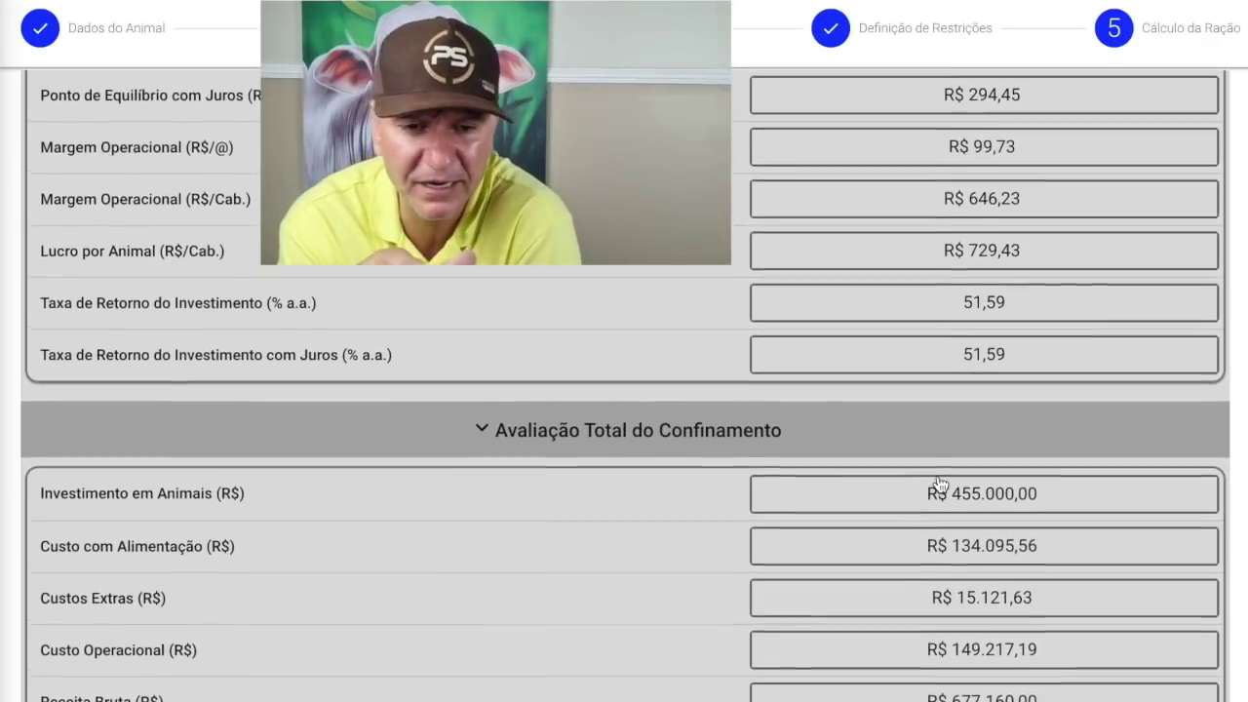
pyautogui.scroll(2, 939, 484)
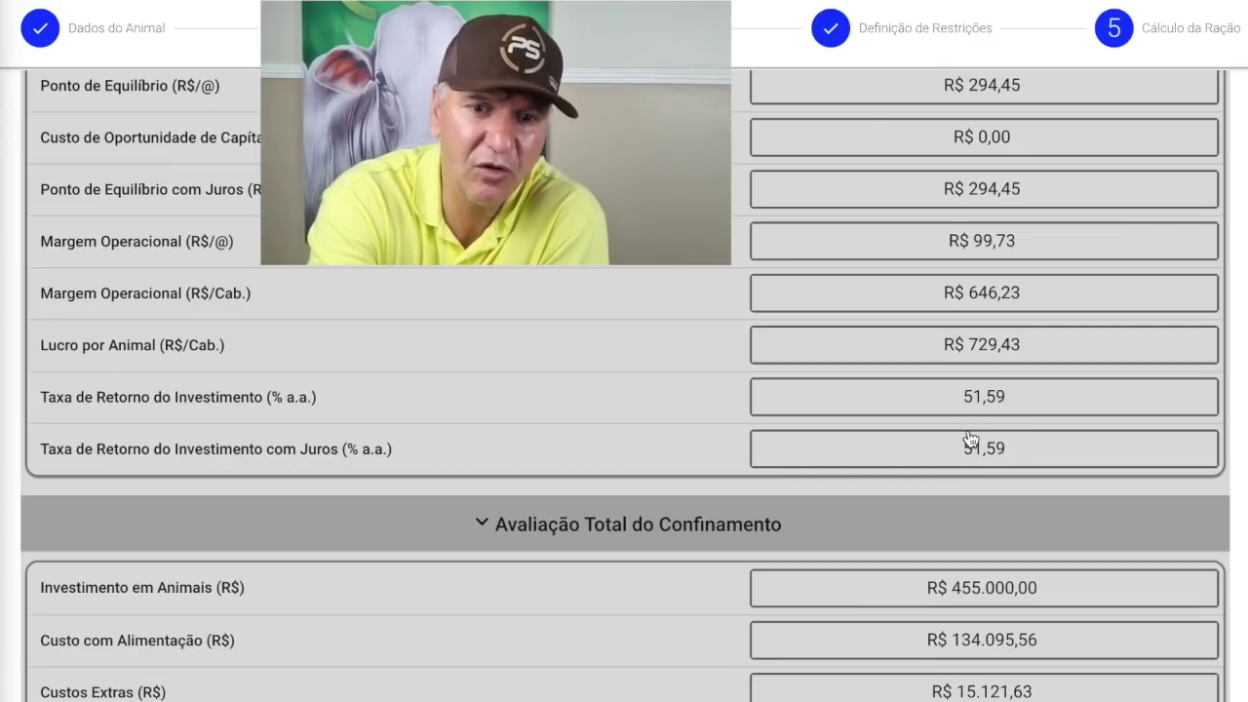
# Examine Avaliação Total do Confinamento, covering animal investment, feed and extra costs, gross revenue and total gross margin.
pyautogui.scroll(-3, 970, 439)
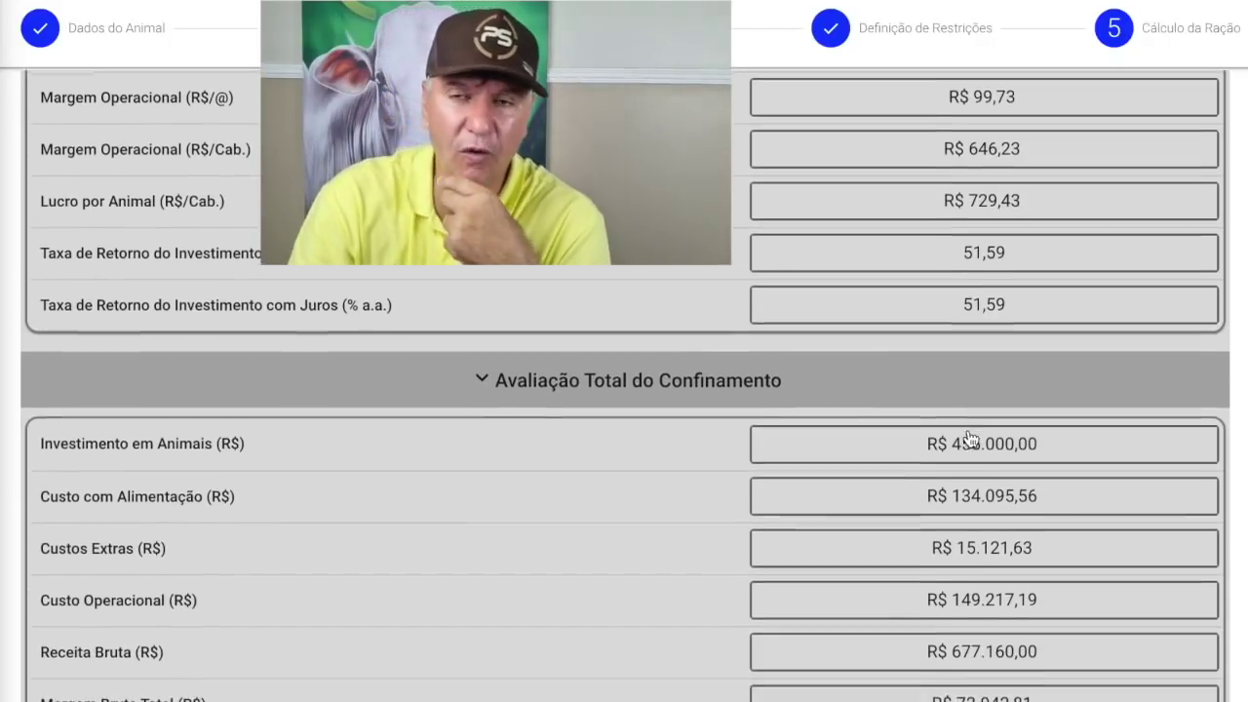
pyautogui.scroll(-1, 970, 439)
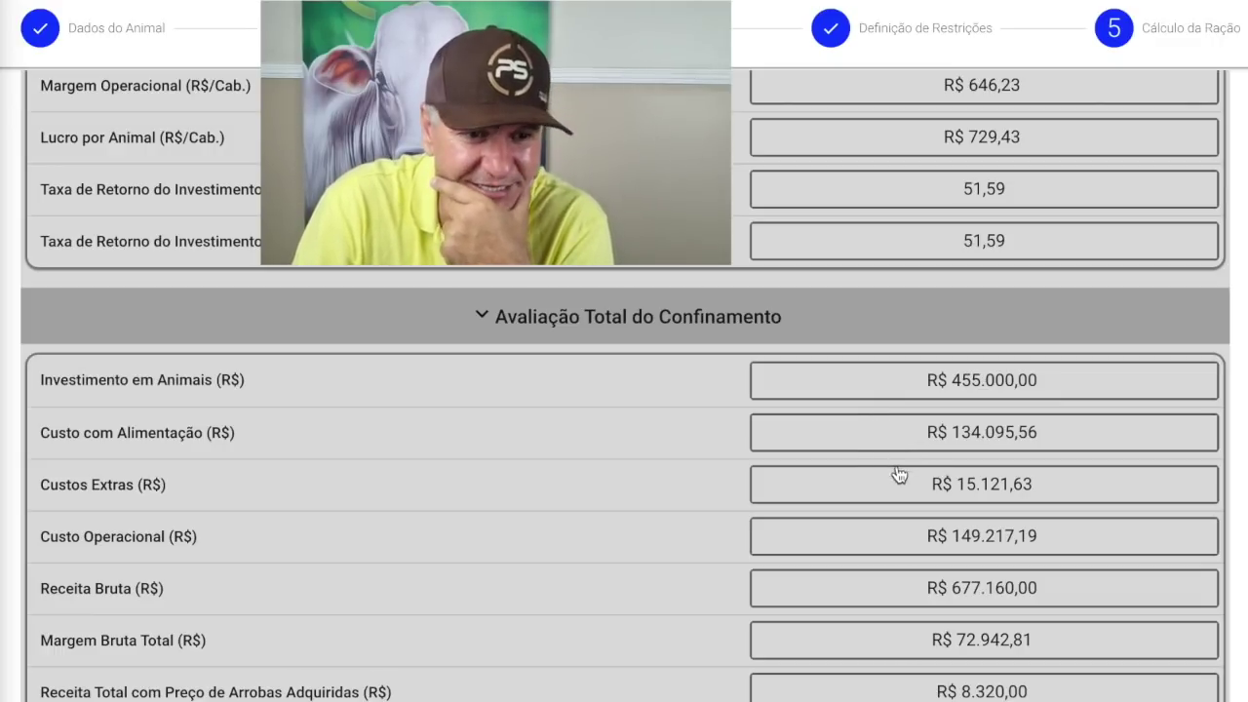
pyautogui.scroll(-3, 898, 494)
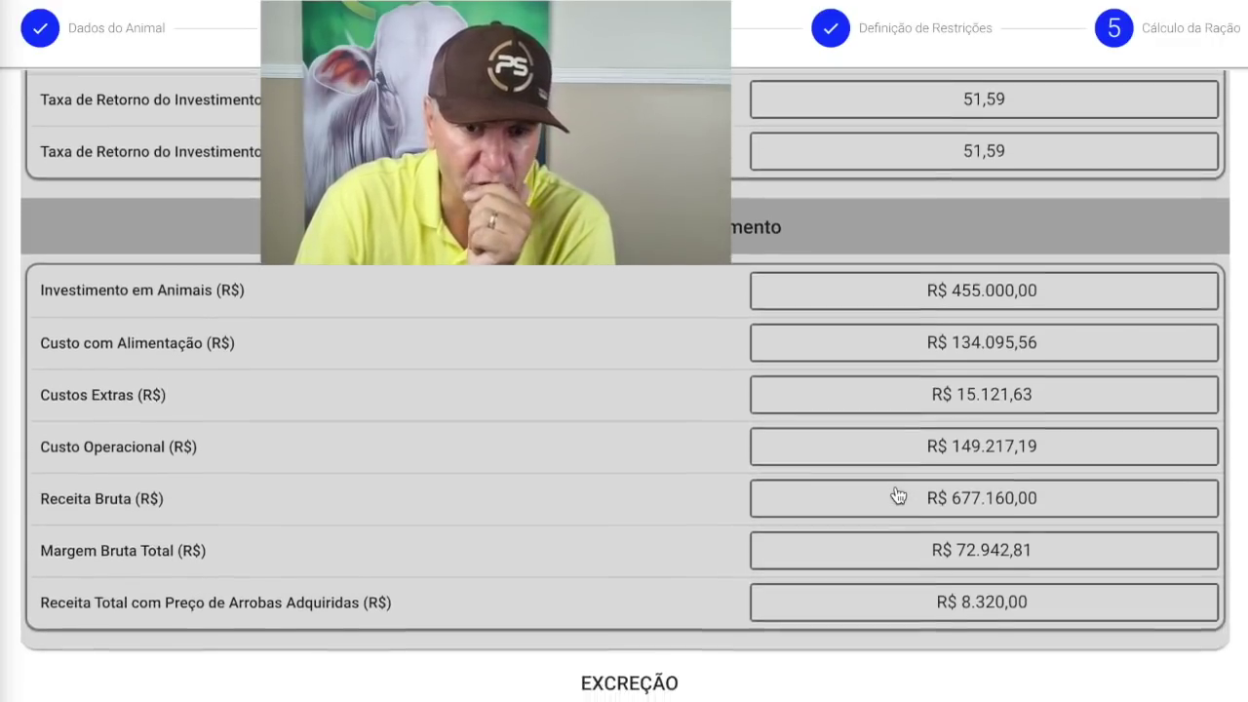
pyautogui.scroll(-1, 898, 495)
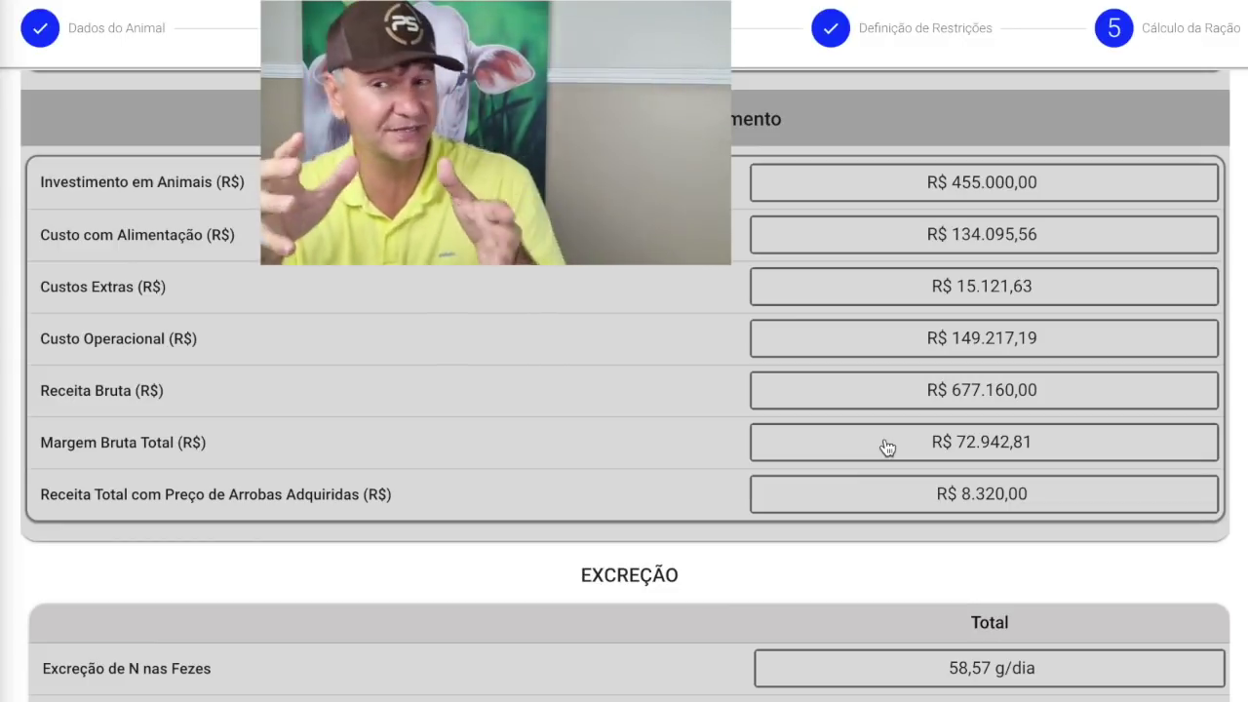
pyautogui.scroll(-1, 886, 447)
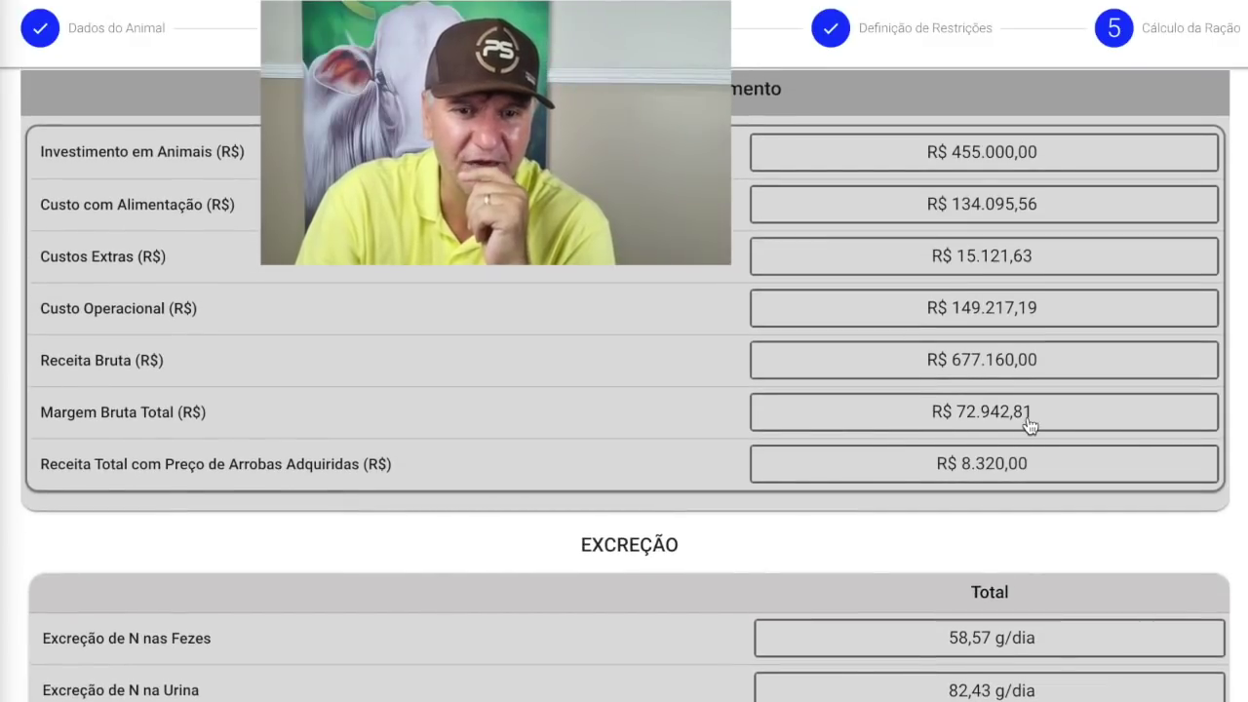
pyautogui.scroll(1, 730, 380)
pyautogui.scroll(4, 730, 380)
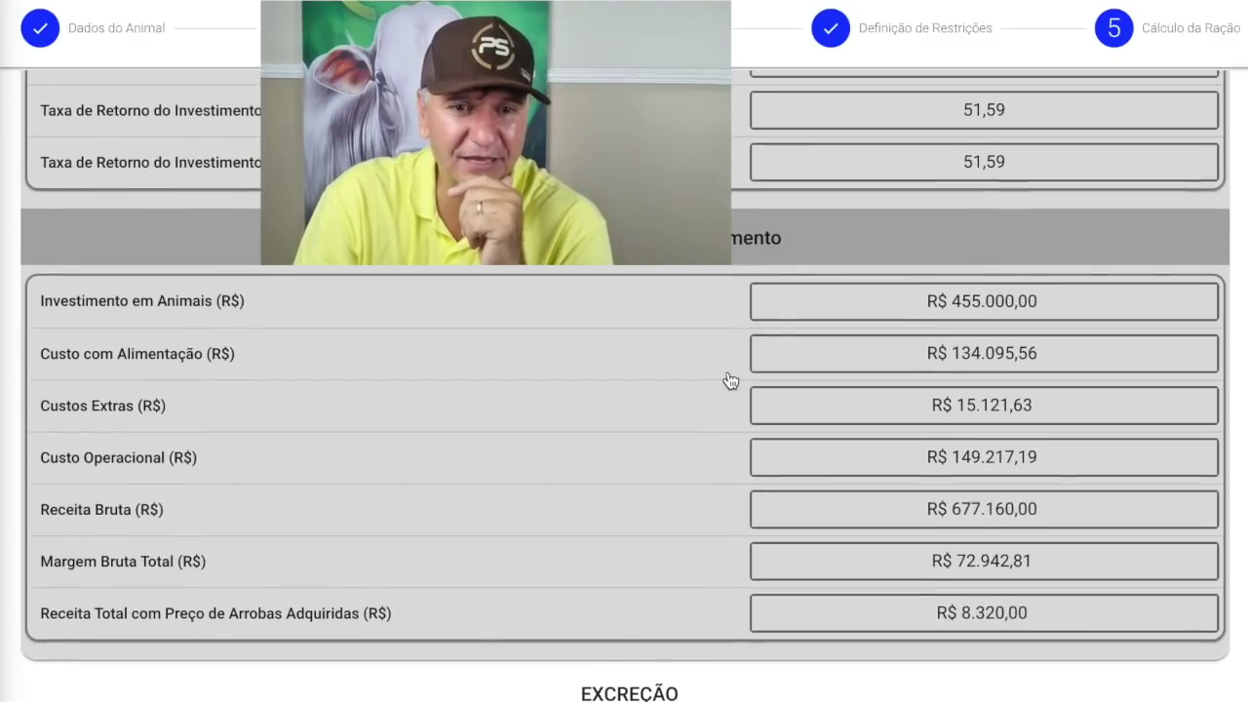
pyautogui.scroll(4, 730, 380)
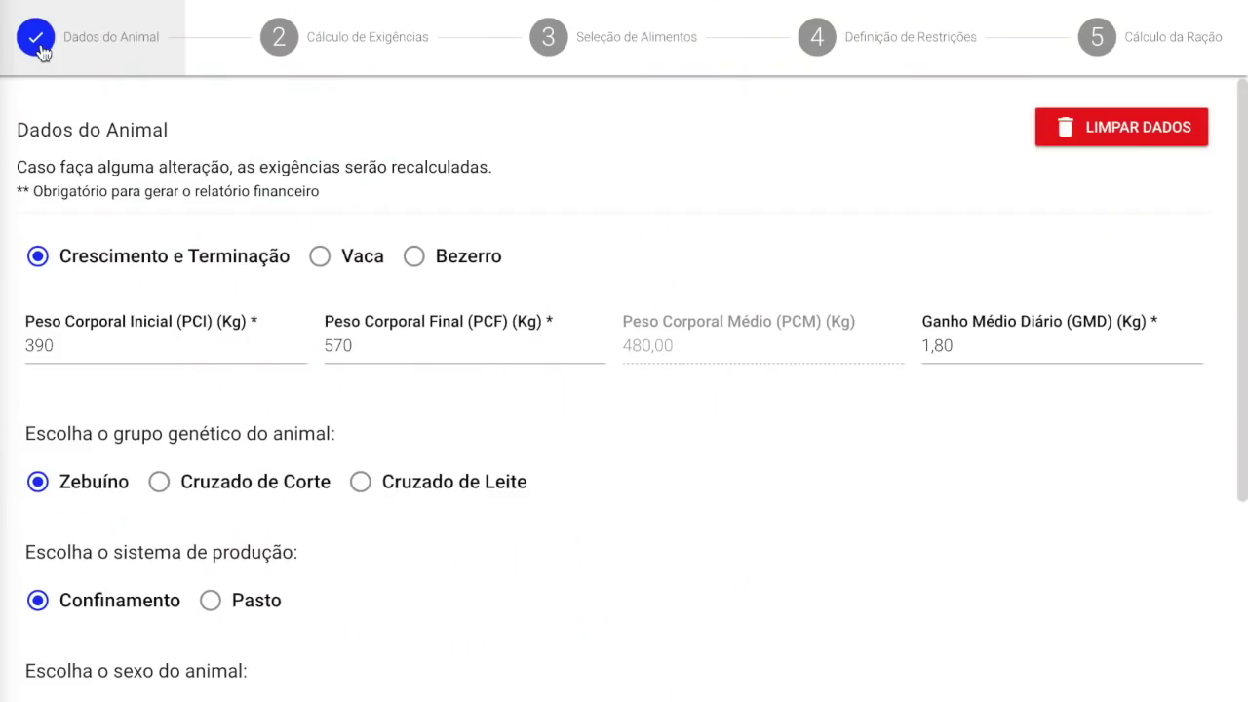
# Set Ganho Médio Diário (GMD) to 1,60 kg, recalculate the requirements and optimize the ration with the same feeds and restrictions.
pyautogui.click(964, 345)
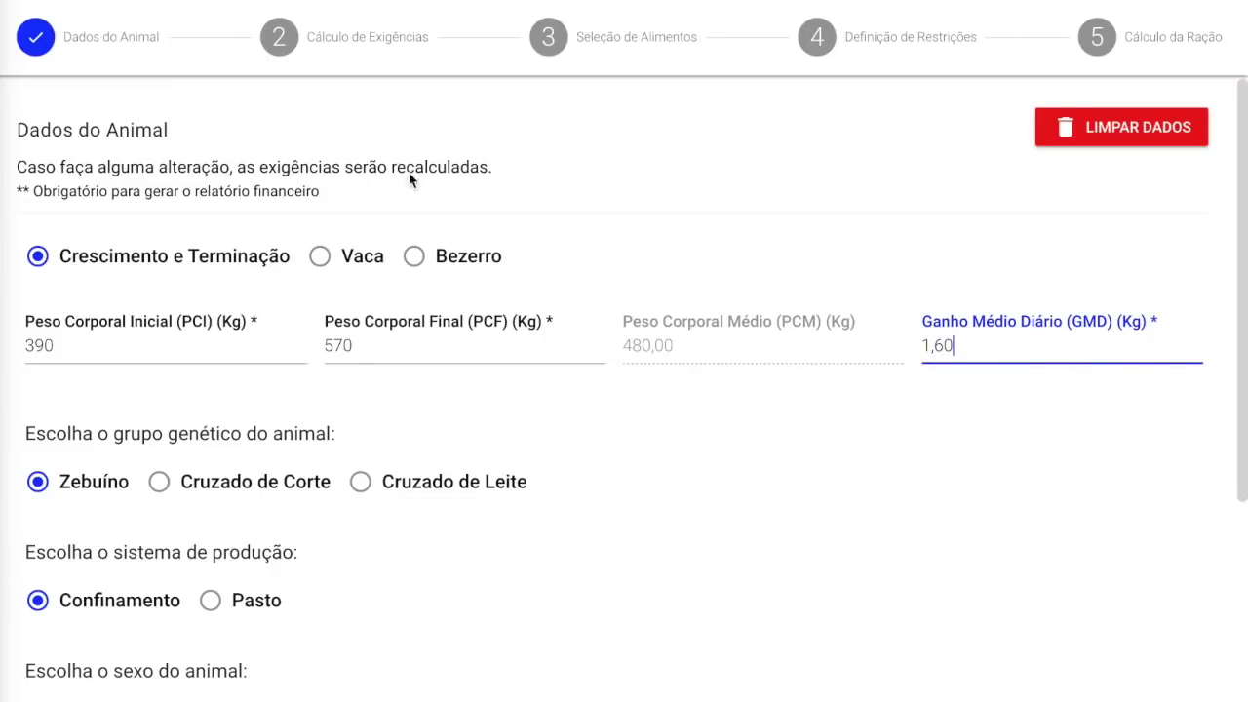
pyautogui.click(298, 55)
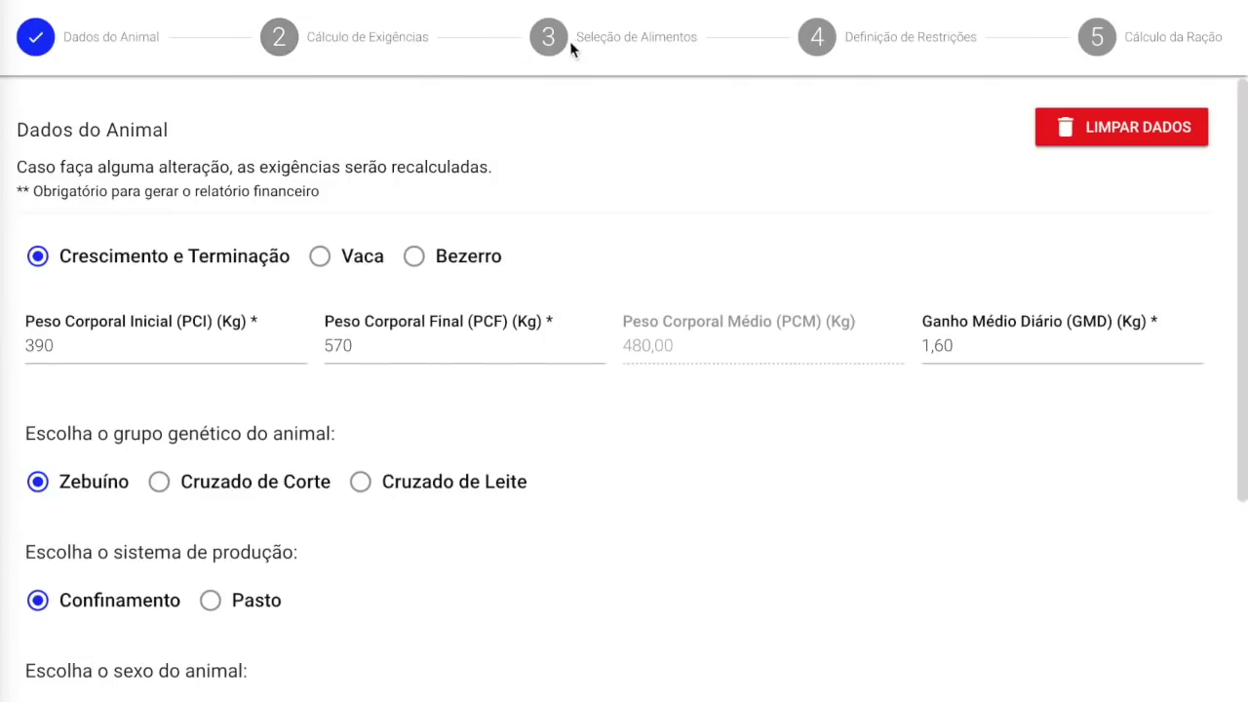
pyautogui.click(409, 34)
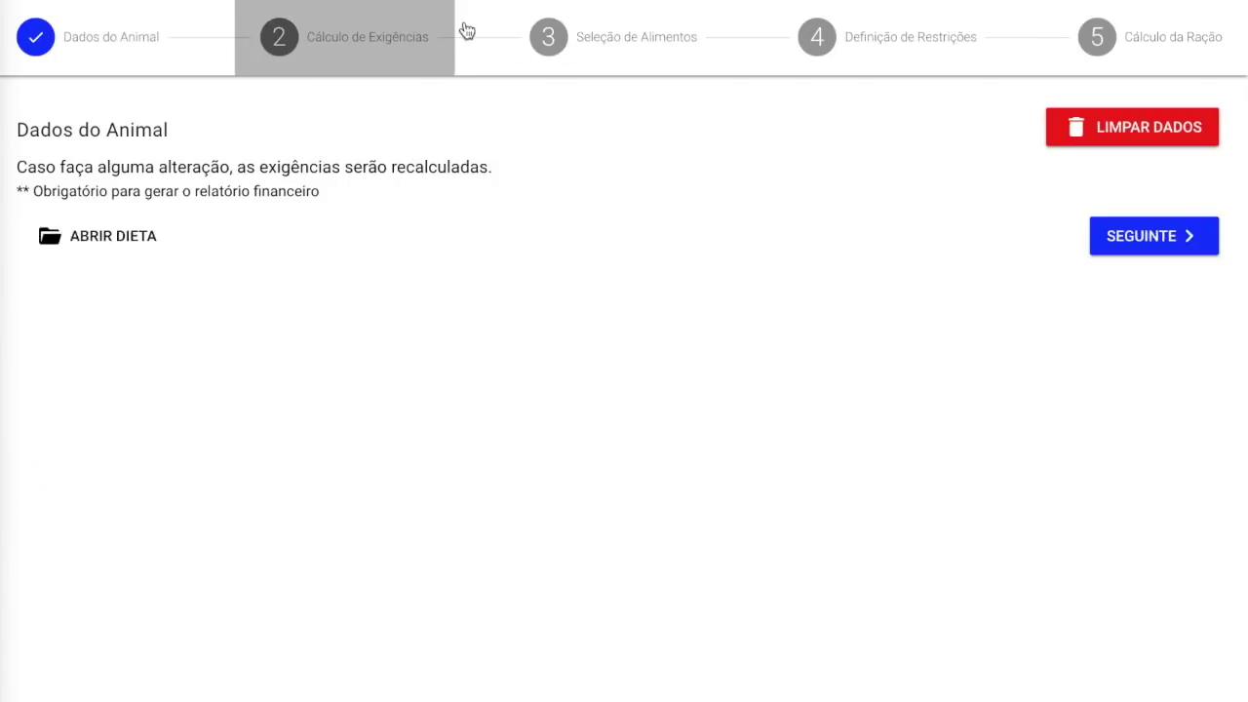
pyautogui.click(531, 41)
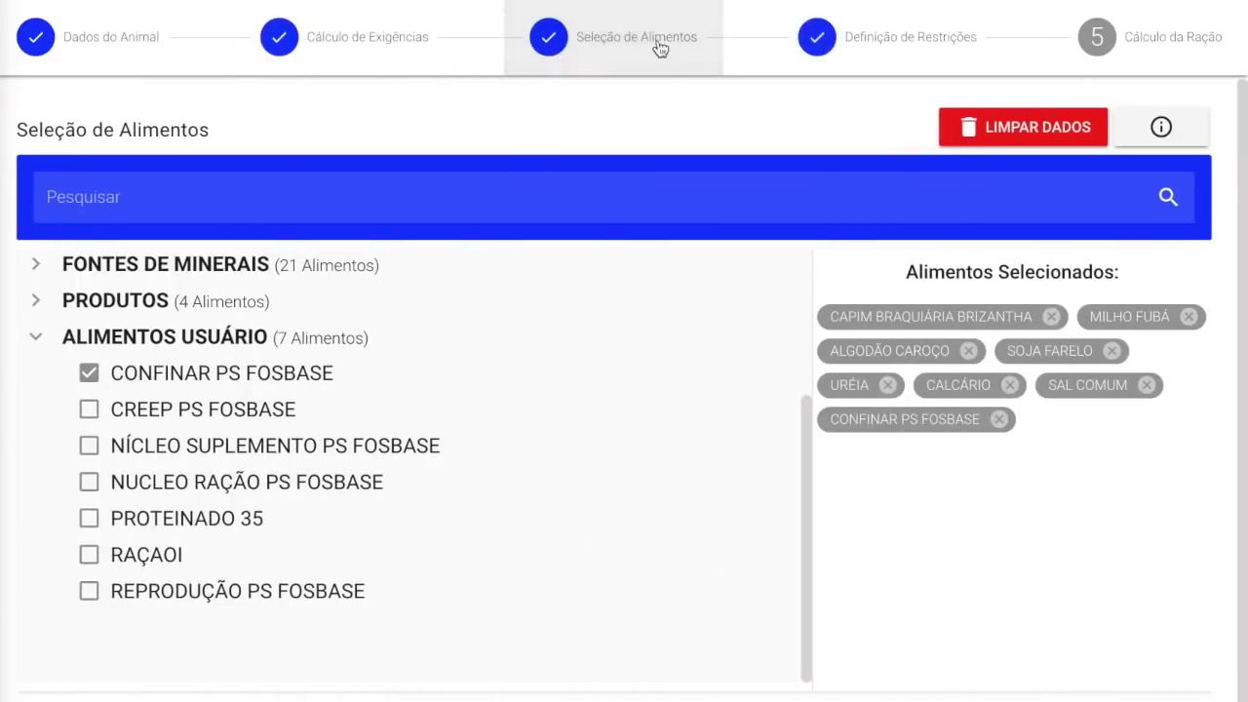
pyautogui.click(819, 41)
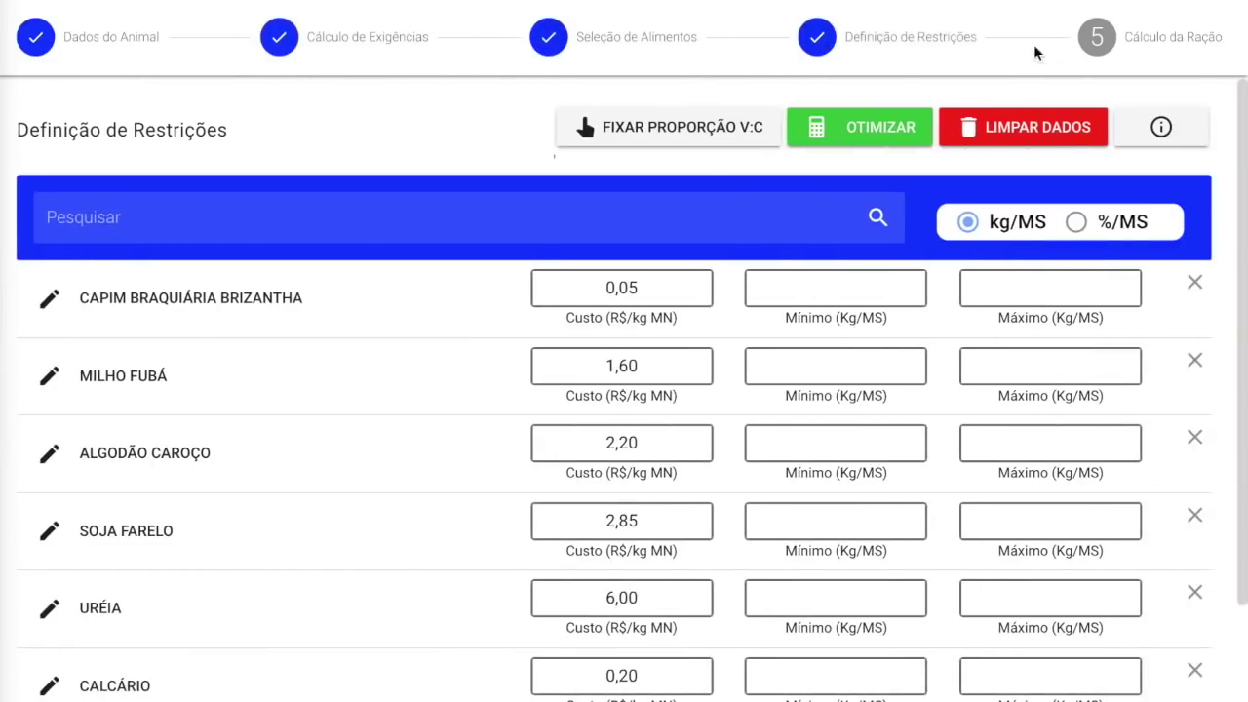
pyautogui.click(904, 128)
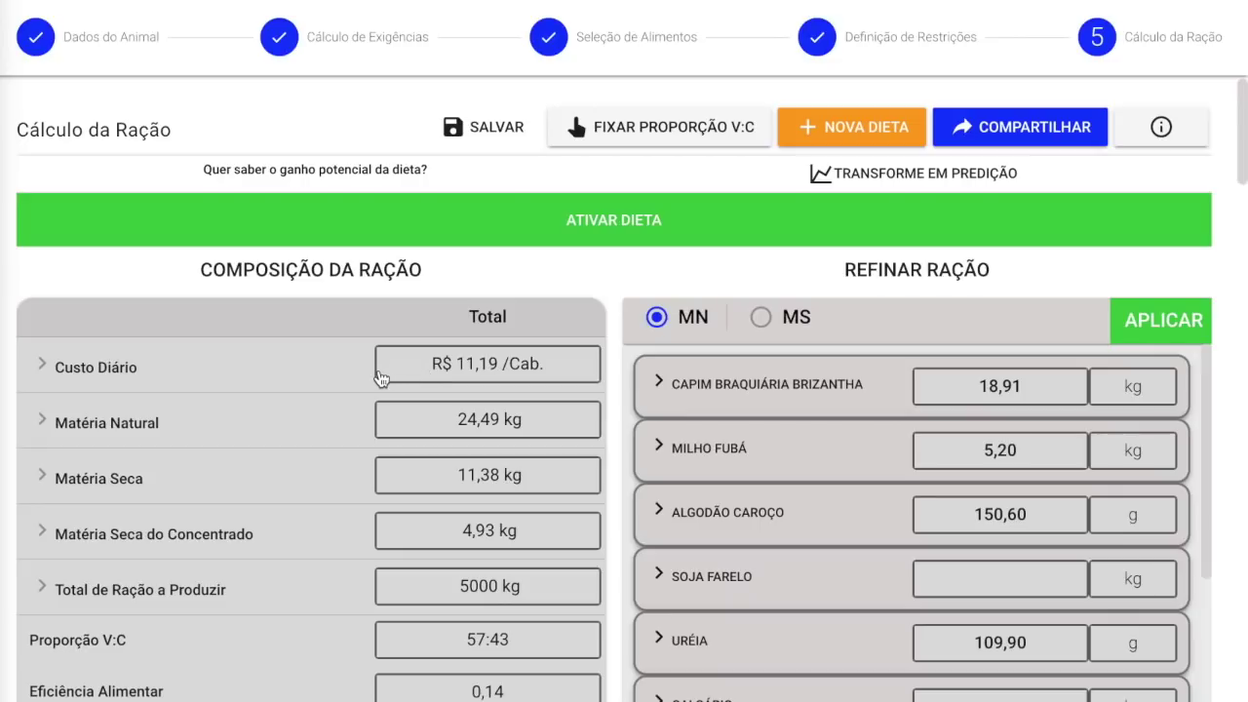
# Expand Matéria Natural in the recalculated ration and review the ingredient amounts and Informações Nutricionais through MONENSINA.
pyautogui.click(206, 426)
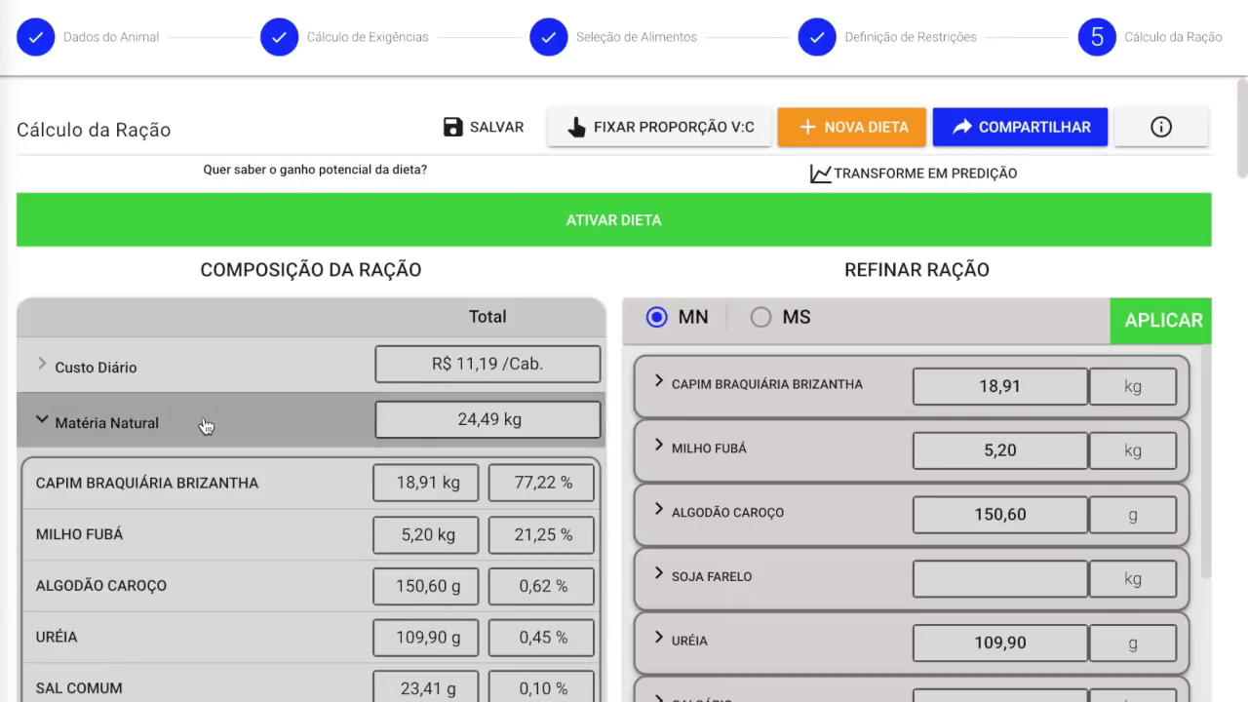
pyautogui.scroll(-3, 206, 426)
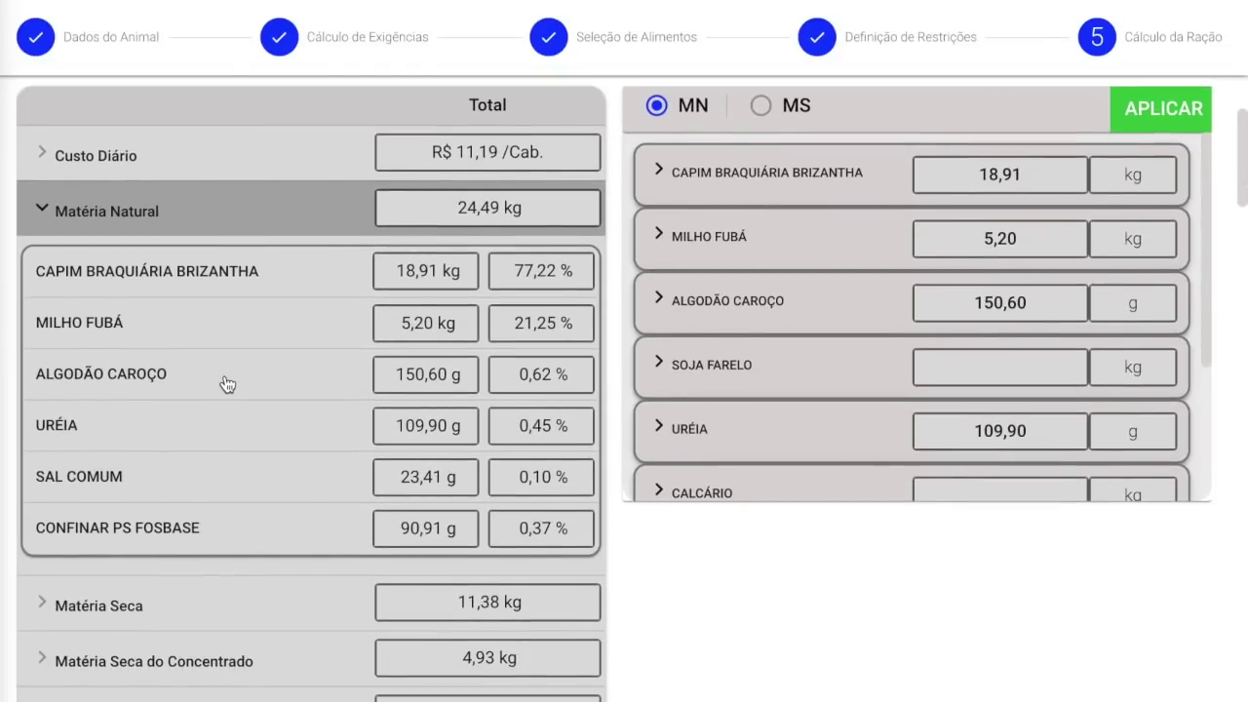
pyautogui.scroll(-3, 227, 383)
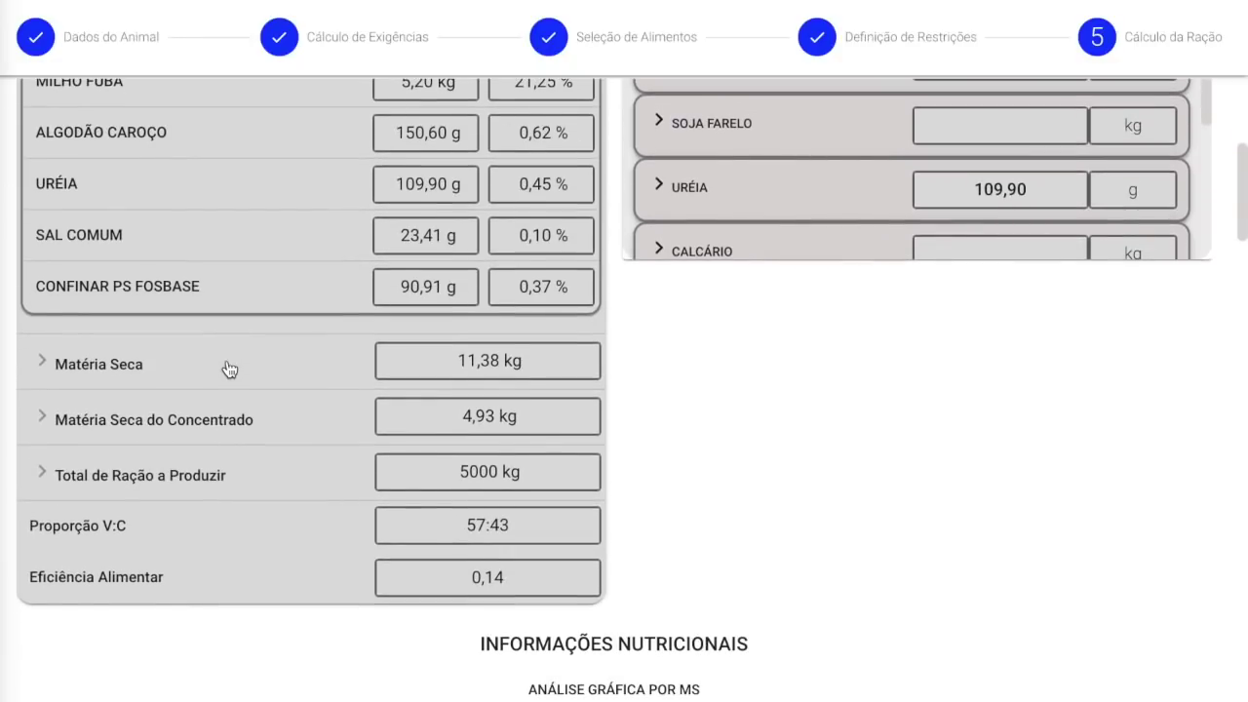
pyautogui.scroll(-6, 229, 369)
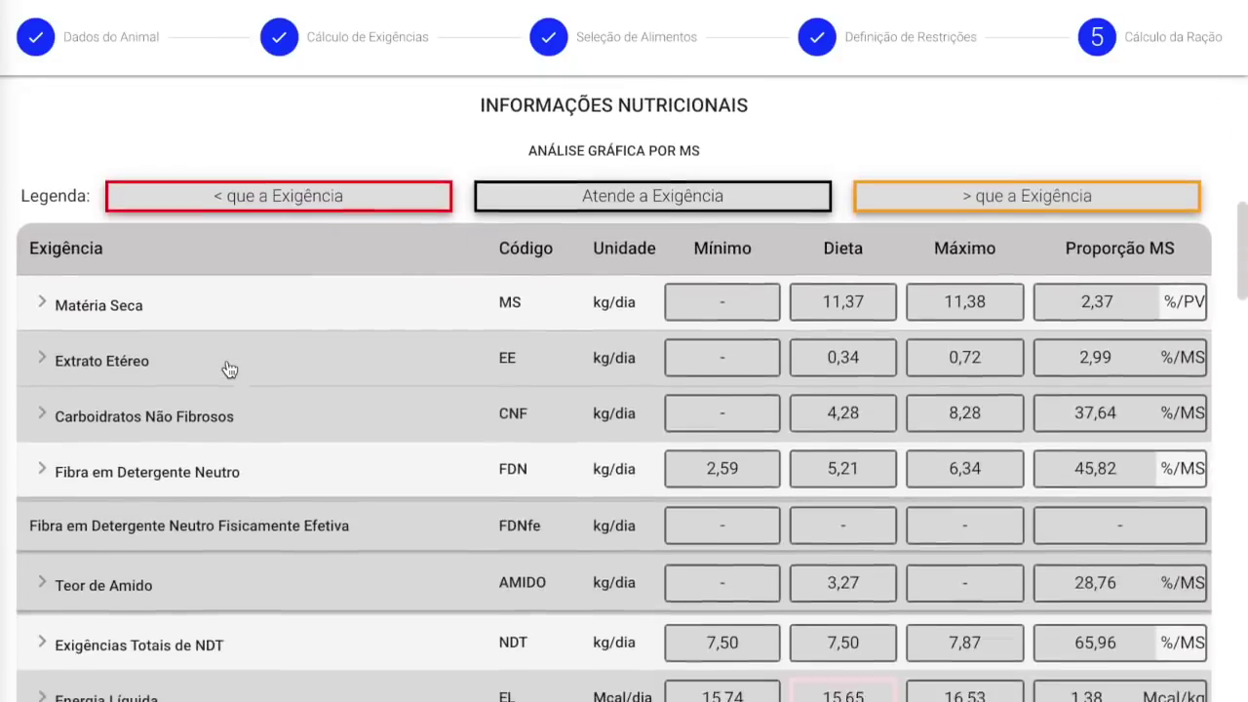
pyautogui.scroll(-3, 229, 368)
pyautogui.scroll(-3, 228, 345)
pyautogui.scroll(-8, 229, 344)
pyautogui.scroll(-6, 227, 343)
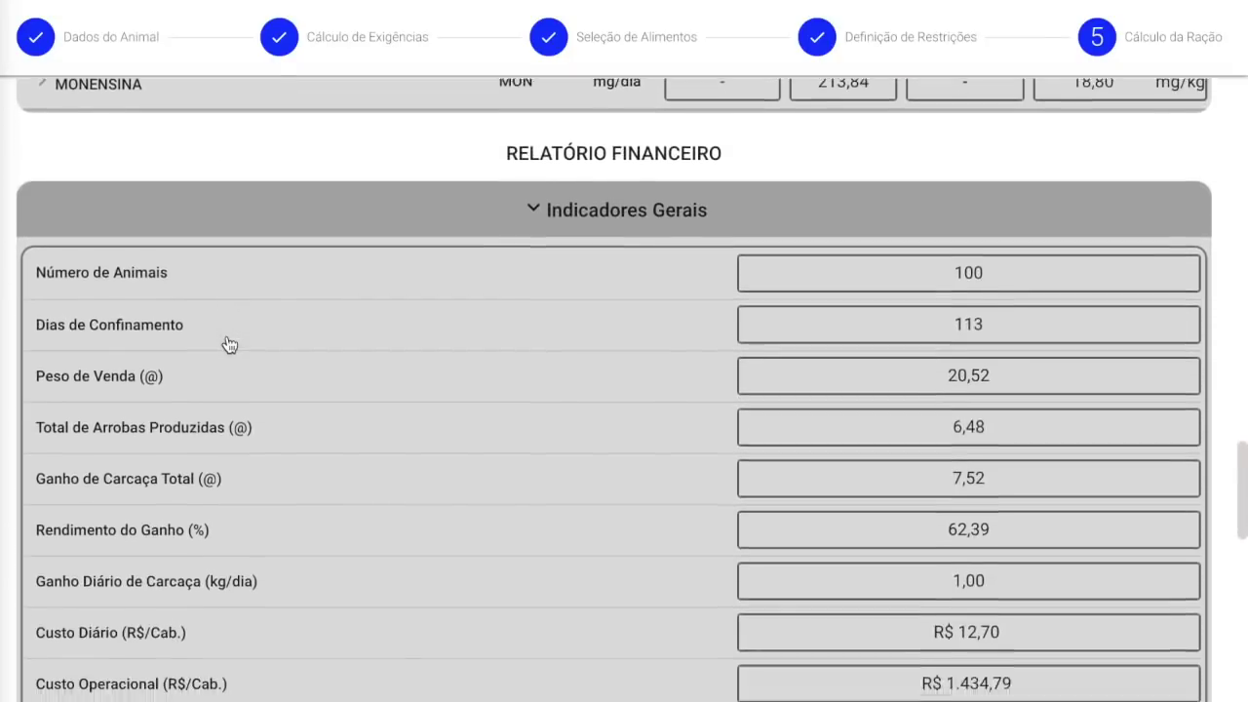
# Review the new diet's Indicadores Gerais and Avaliação Total do Confinamento, checking profit per animal, return rate and total gross margin.
pyautogui.scroll(-1, 229, 344)
pyautogui.scroll(-8, 795, 311)
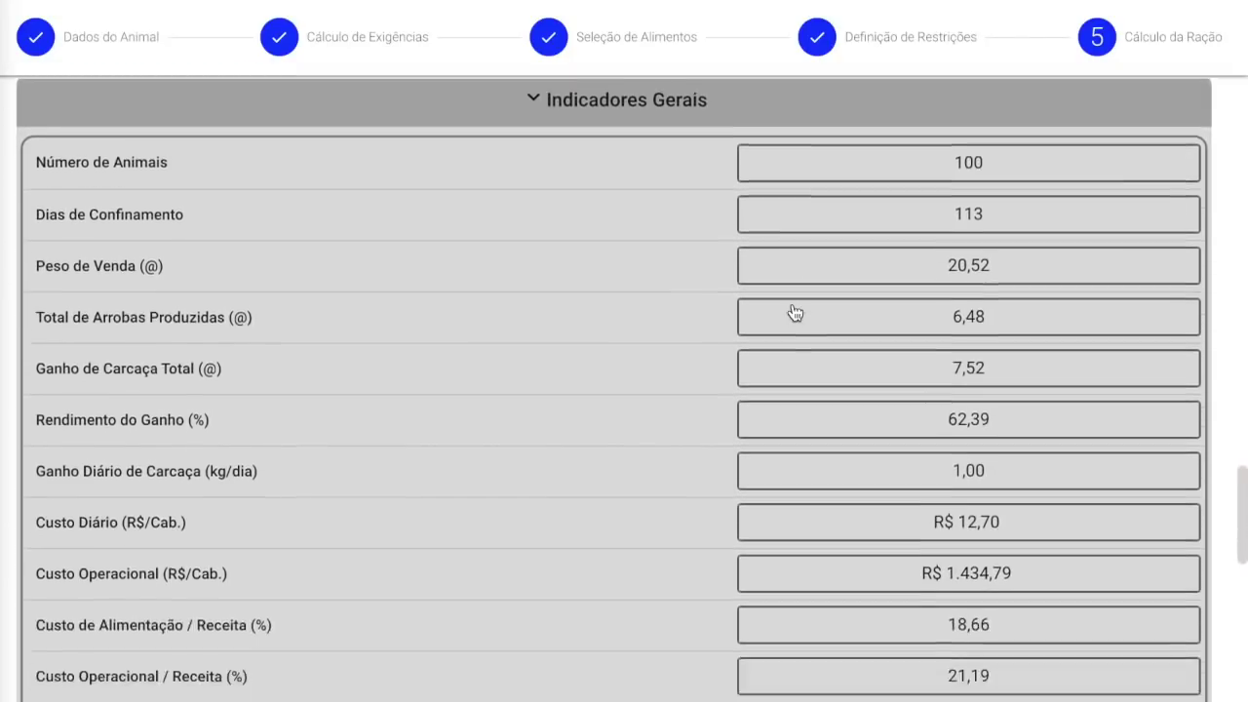
pyautogui.scroll(-1, 795, 311)
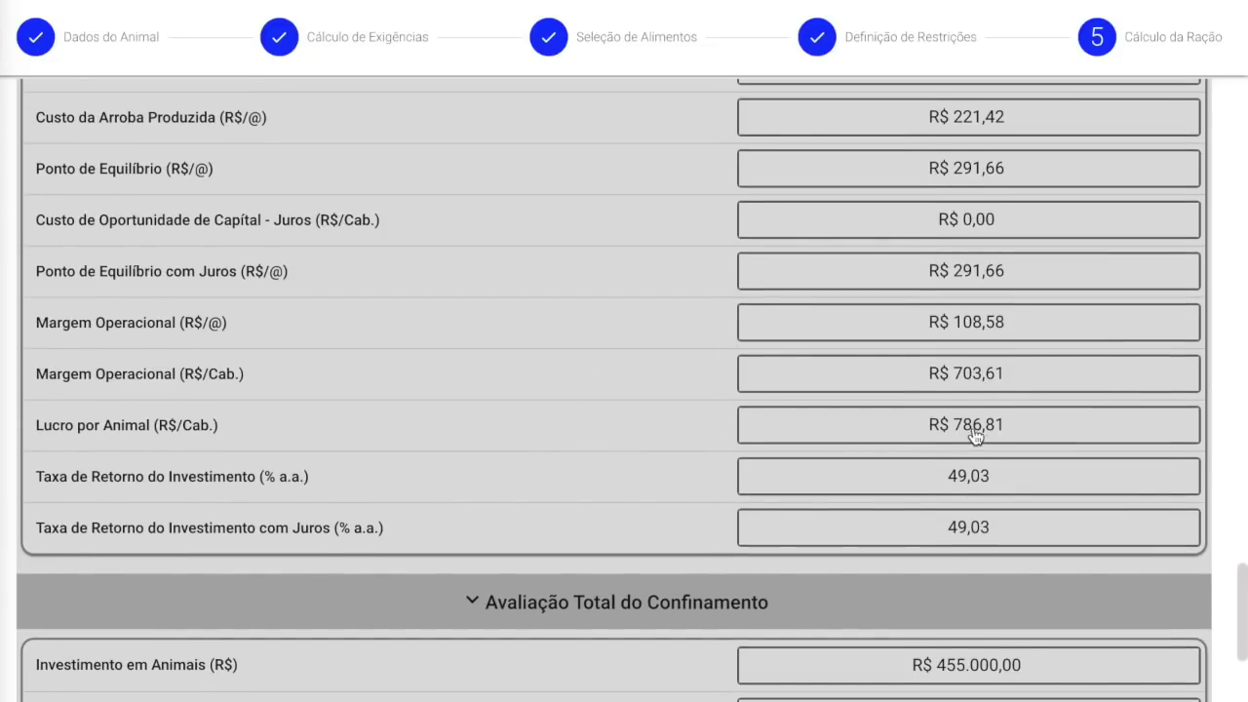
pyautogui.scroll(-3, 819, 400)
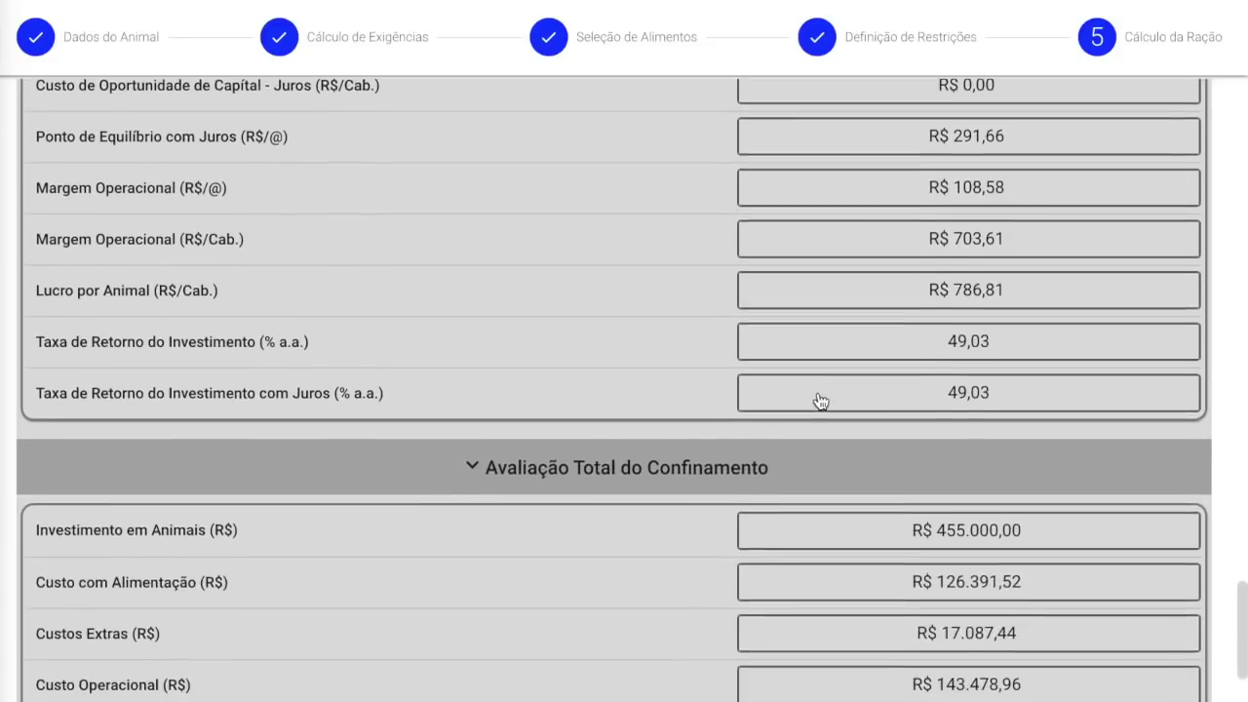
pyautogui.scroll(-2, 819, 401)
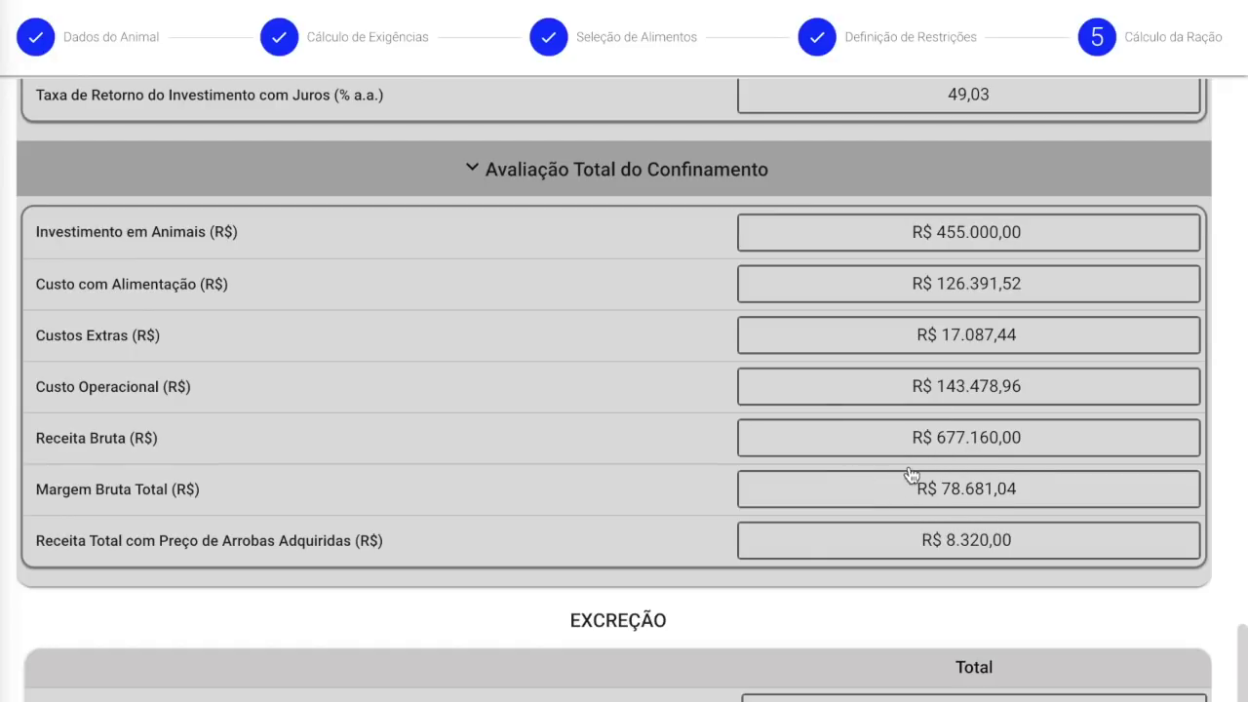
pyautogui.scroll(-1, 878, 487)
# Recheck the costs and Dias de Confinamento in Indicadores Gerais, then return to the mineral requirements in Informações Nutricionais.
pyautogui.scroll(6, 877, 487)
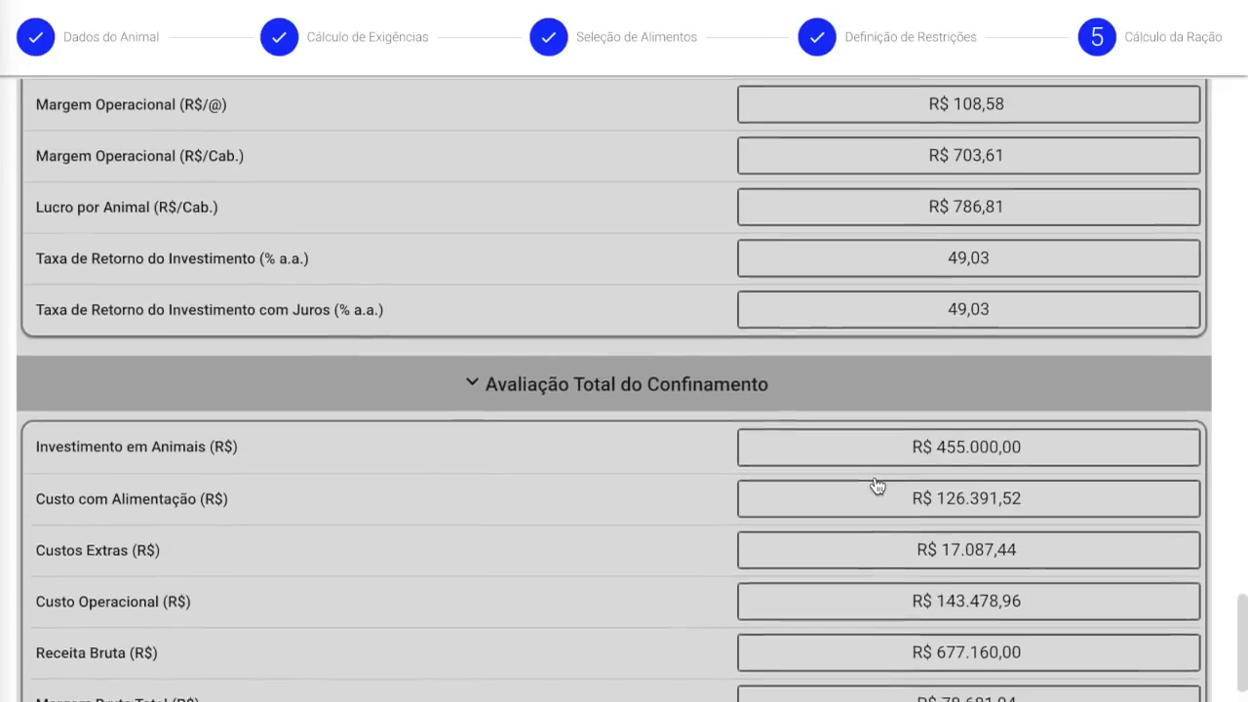
pyautogui.scroll(5, 877, 486)
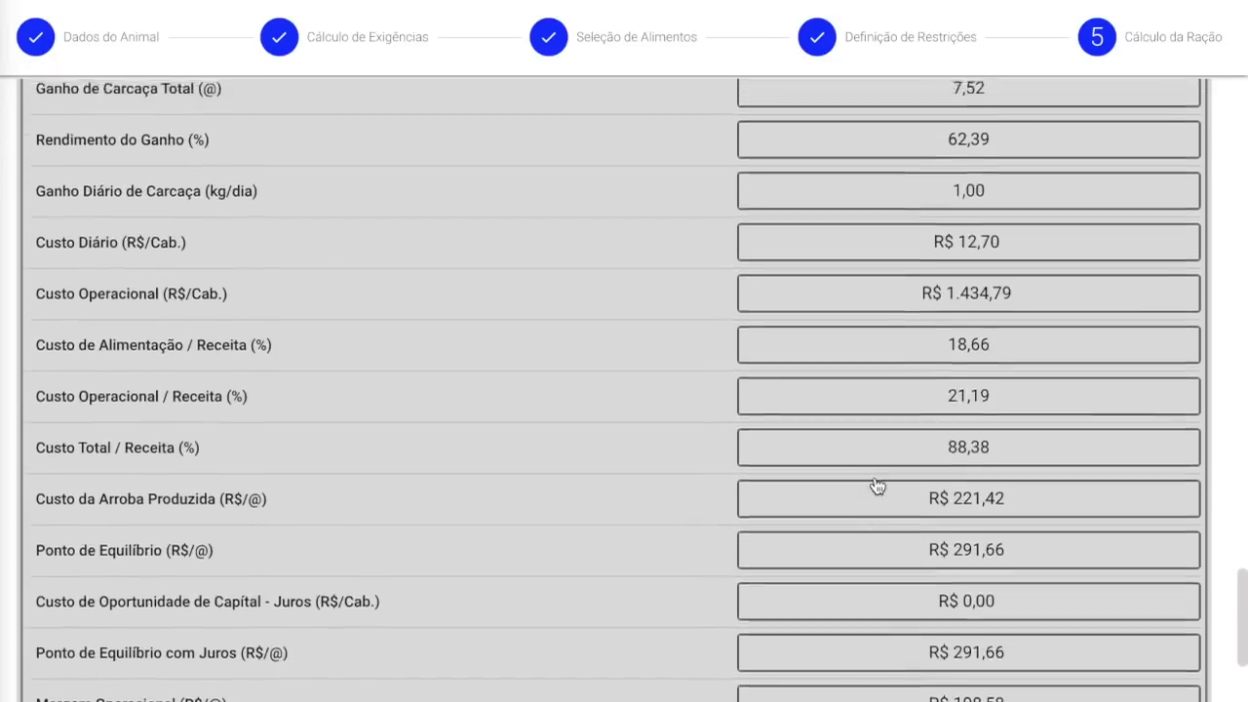
pyautogui.scroll(3, 877, 486)
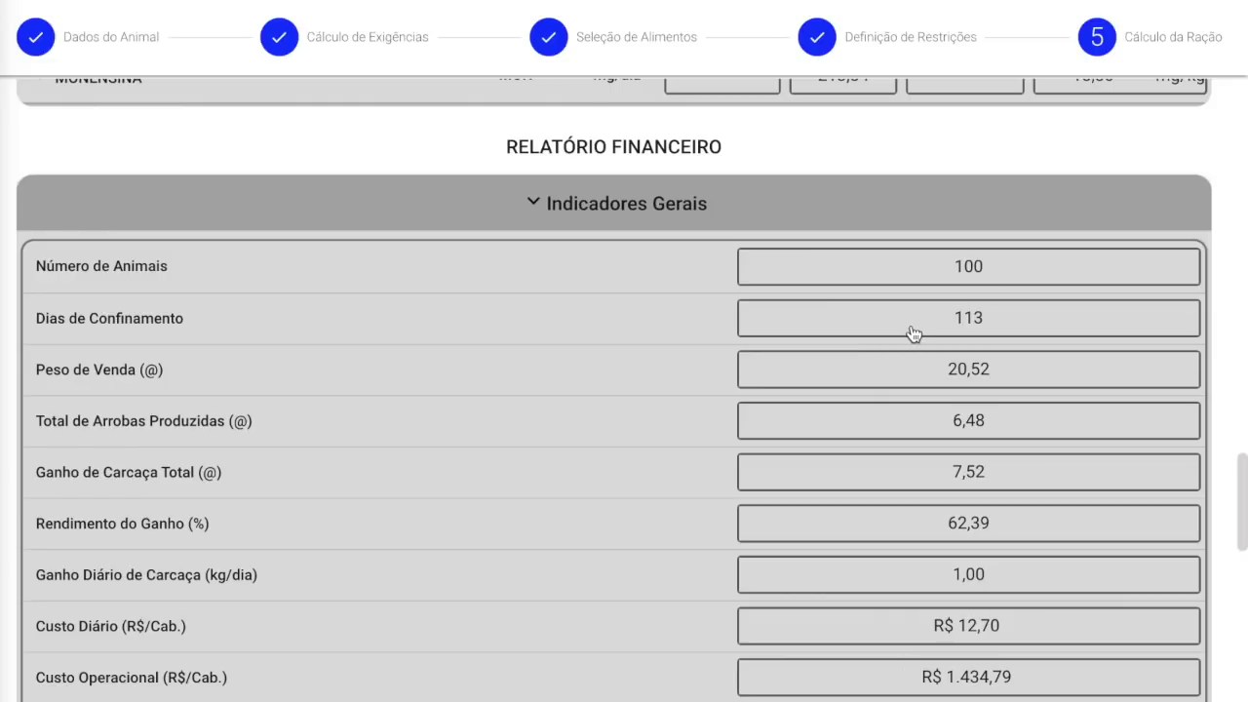
pyautogui.scroll(3, 912, 334)
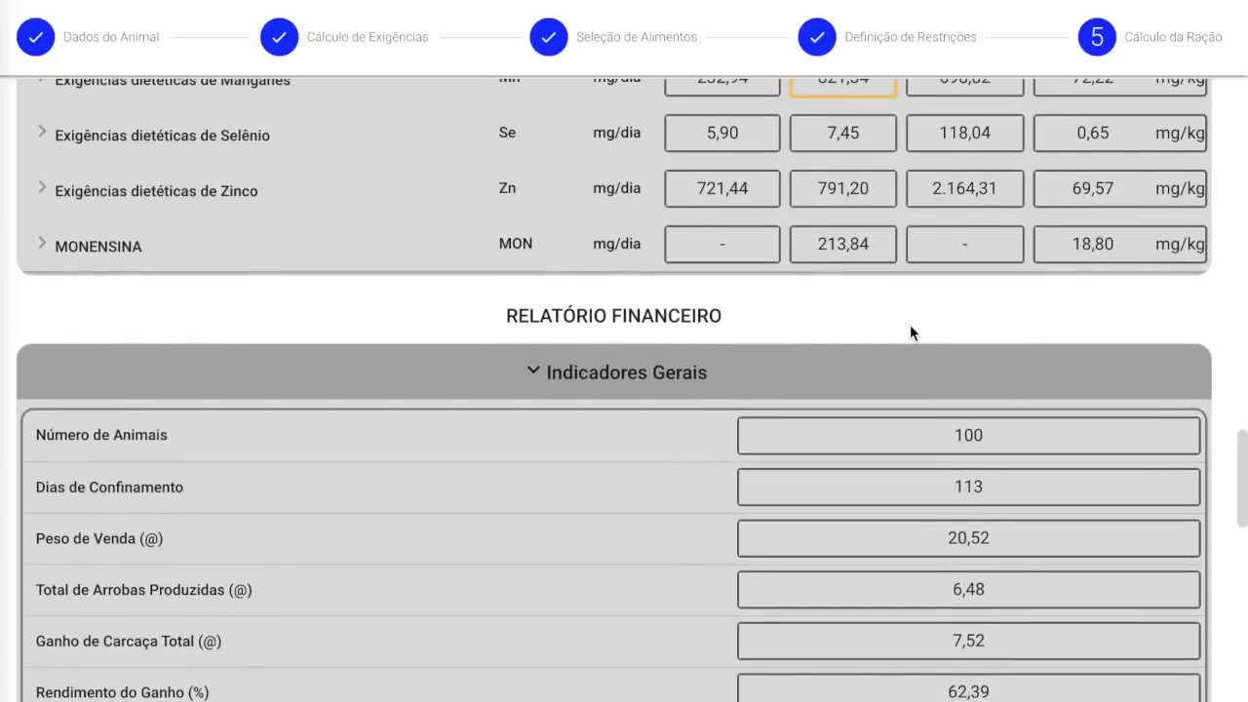
pyautogui.scroll(6, 910, 323)
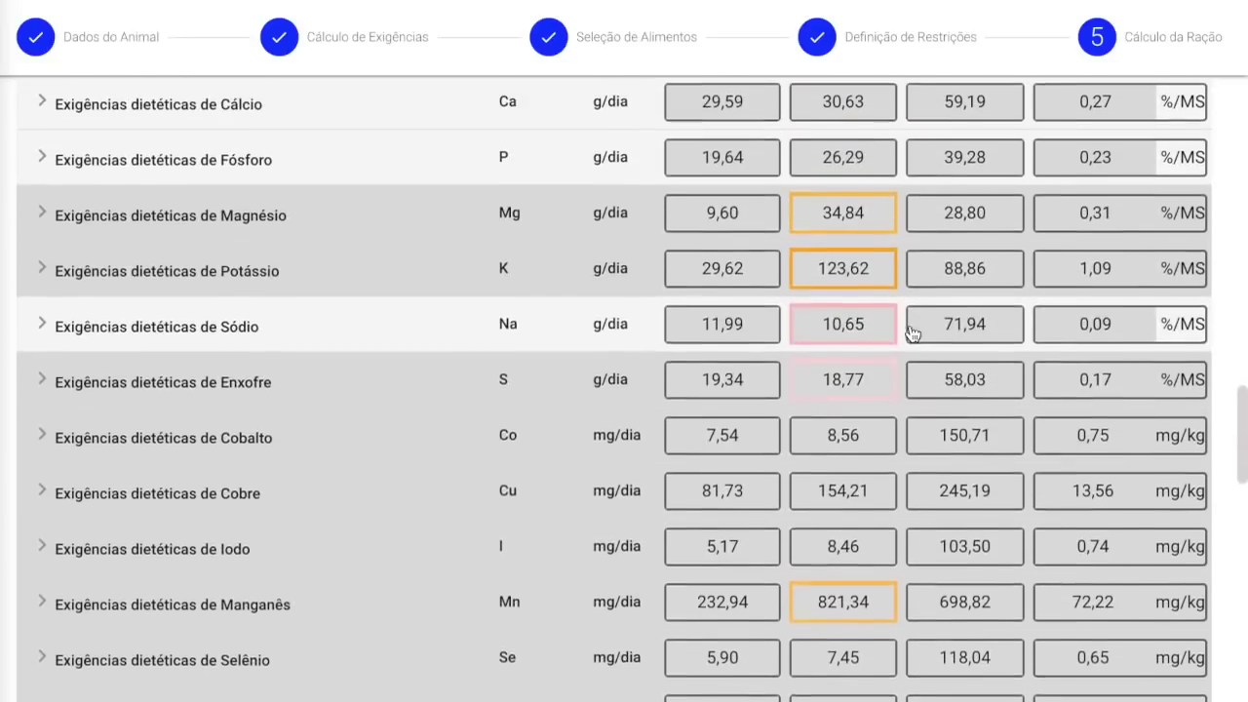
# Set Ganho Médio Diário (GMD) to 1,00 kg, recalculate the requirements and optimize the ration with the existing feeds and restrictions.
pyautogui.scroll(6, 360, 244)
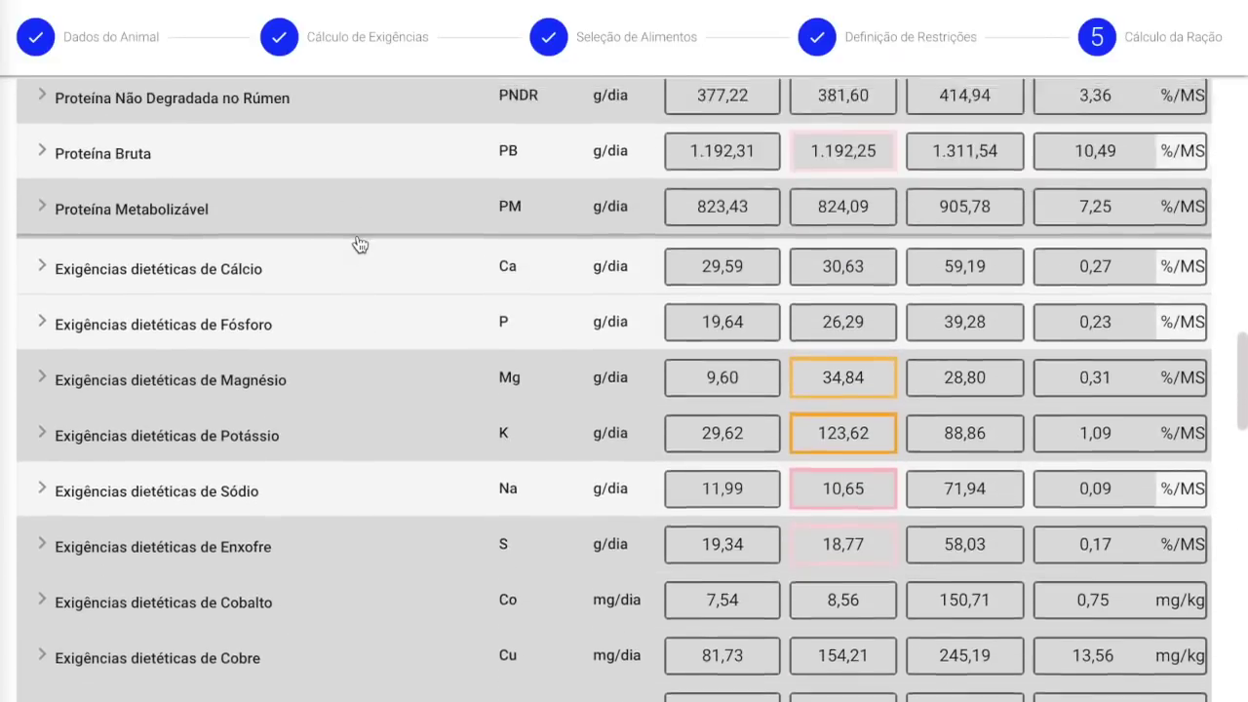
pyautogui.scroll(4, 360, 245)
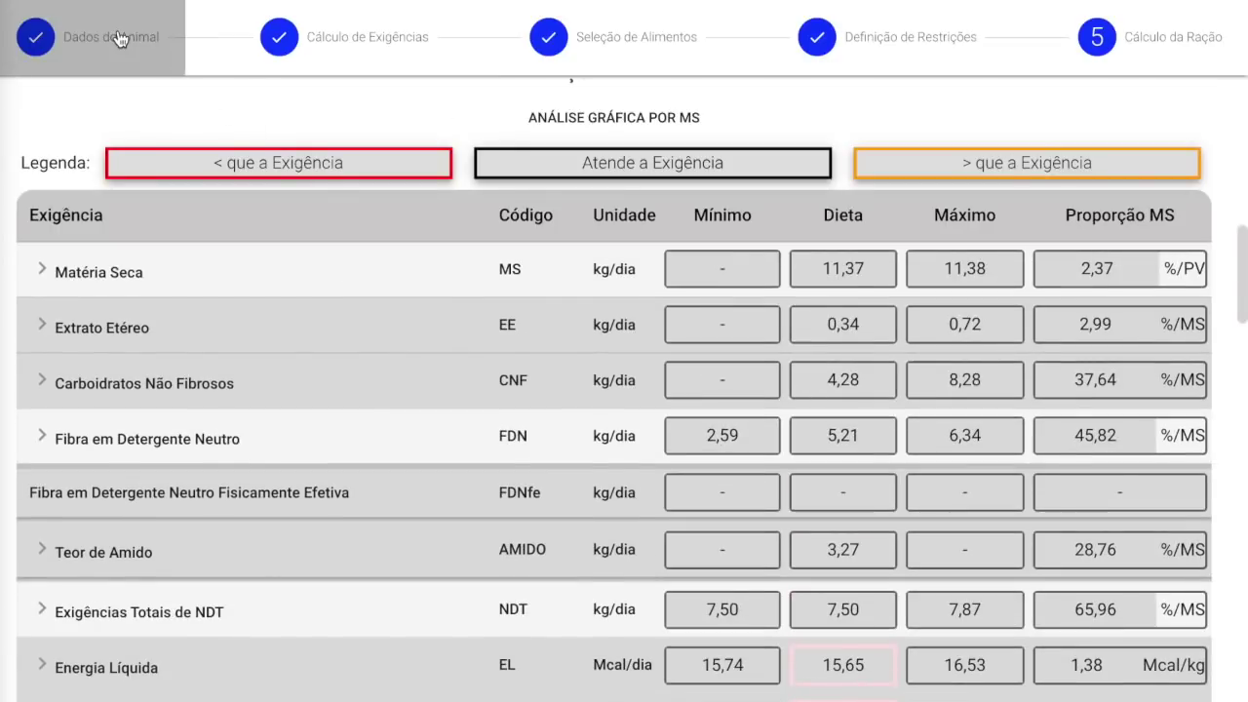
pyautogui.click(117, 38)
pyautogui.click(973, 348)
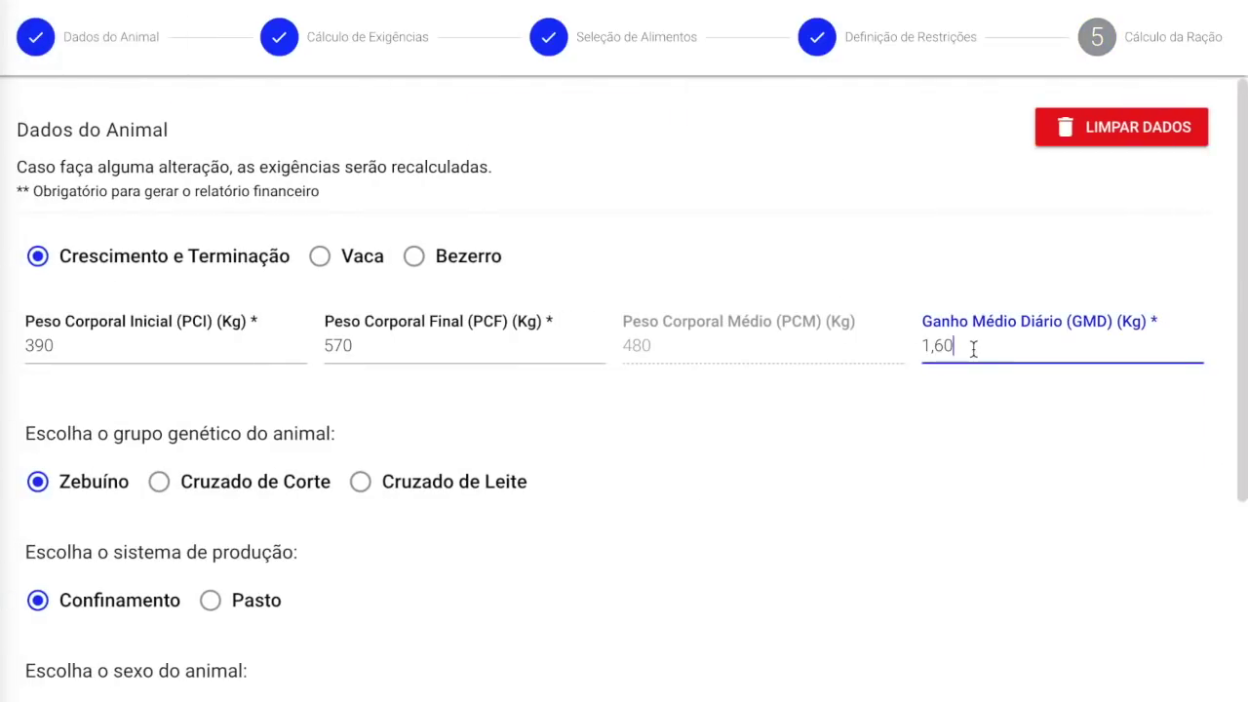
pyautogui.write(',60')
pyautogui.click(300, 47)
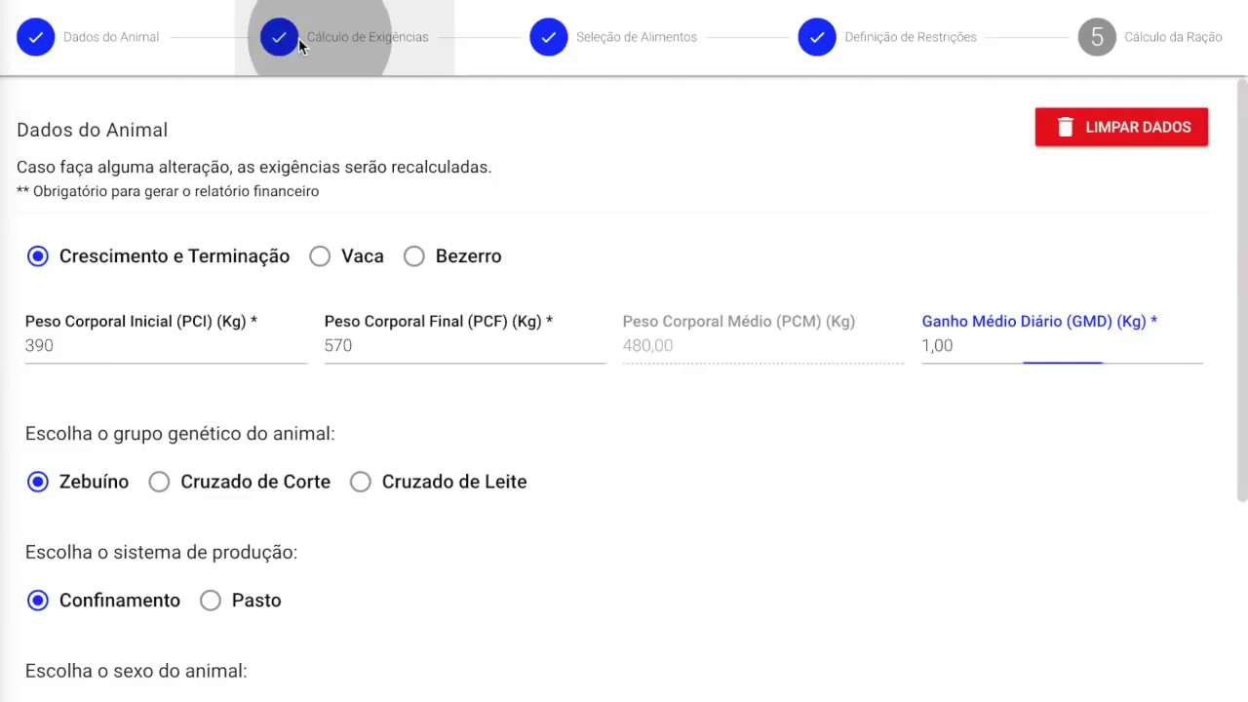
pyautogui.click(816, 43)
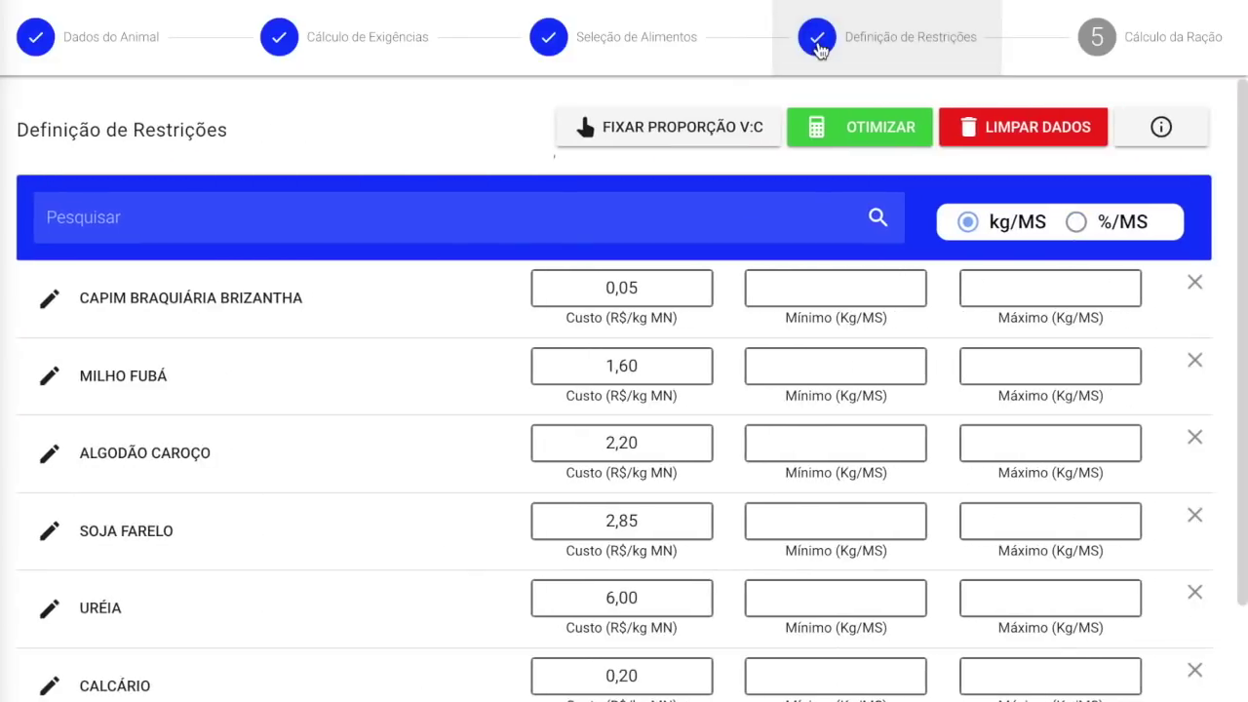
pyautogui.click(868, 130)
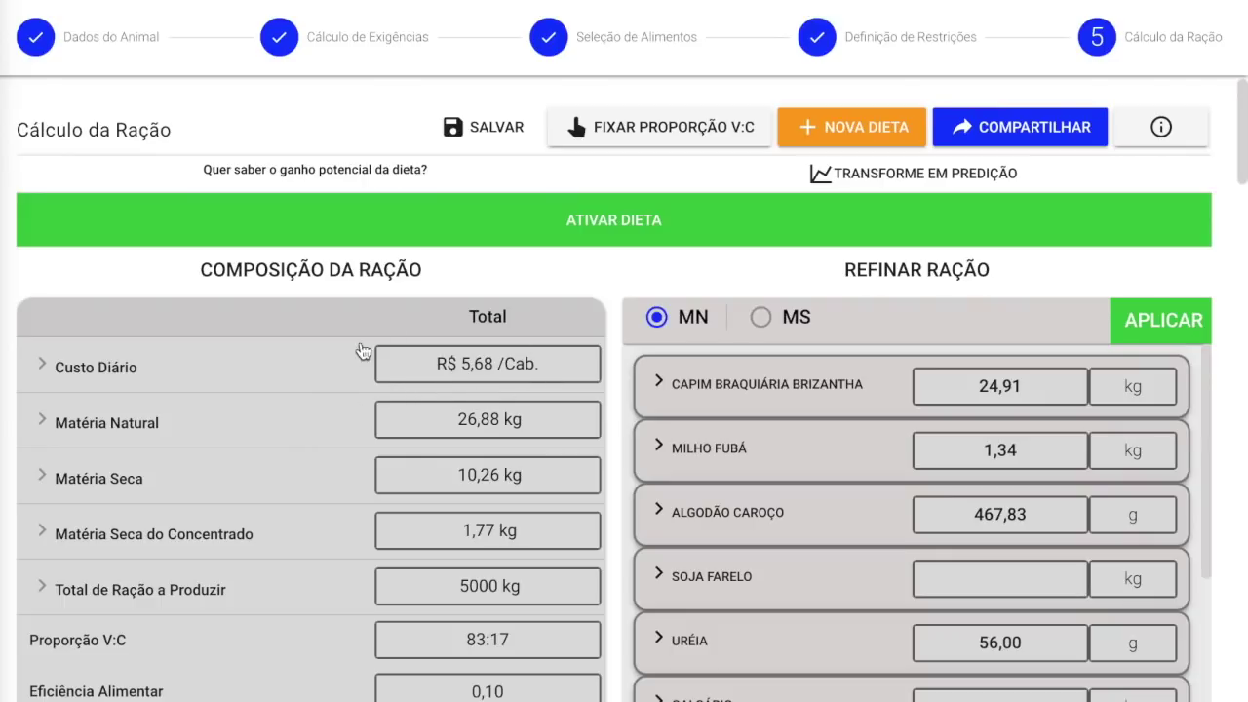
# Expand Matéria Natural in the new ration and review the ingredient amounts, Proporção V:C and the energy and protein values in Informações Nutricionais.
pyautogui.click(189, 422)
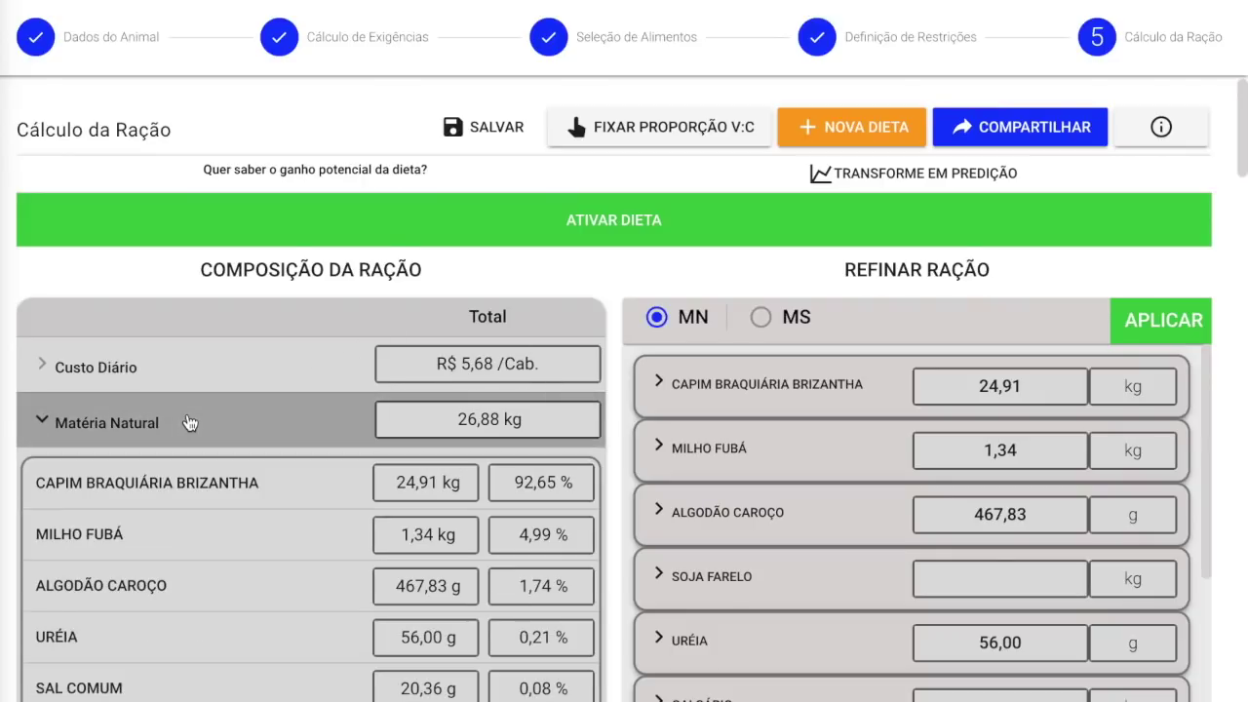
pyautogui.scroll(-2, 189, 421)
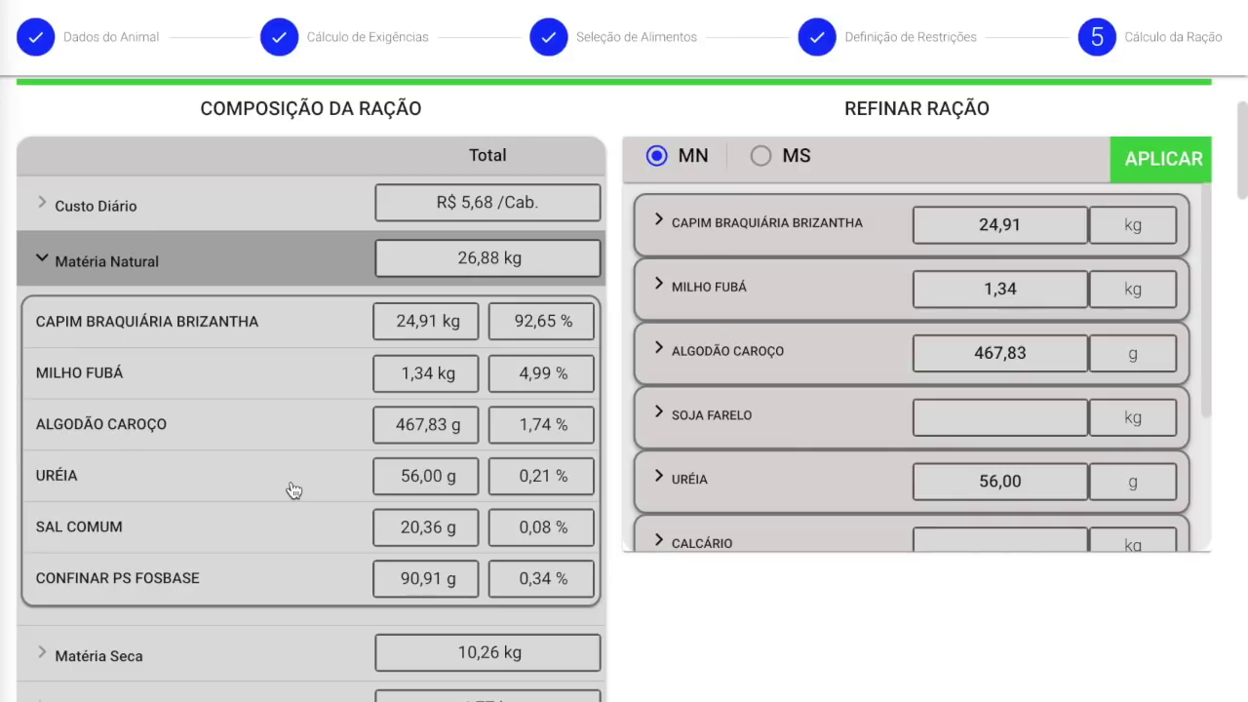
pyautogui.scroll(-3, 293, 490)
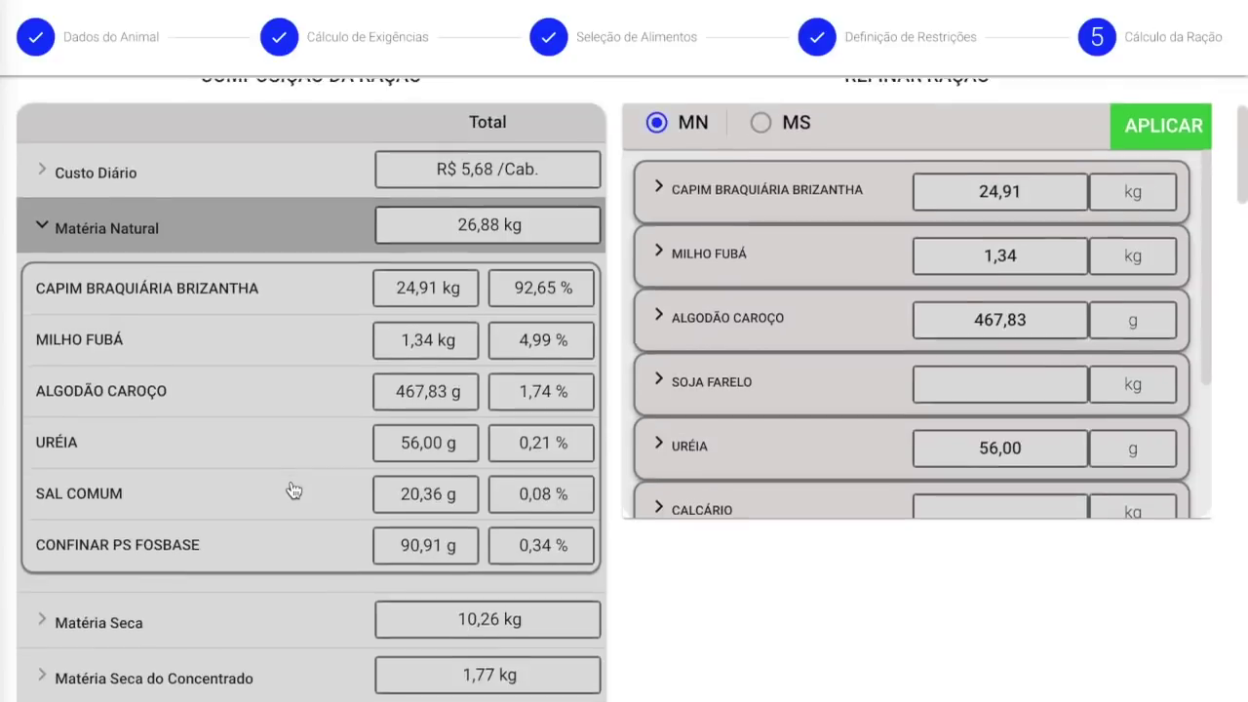
pyautogui.scroll(-10, 294, 489)
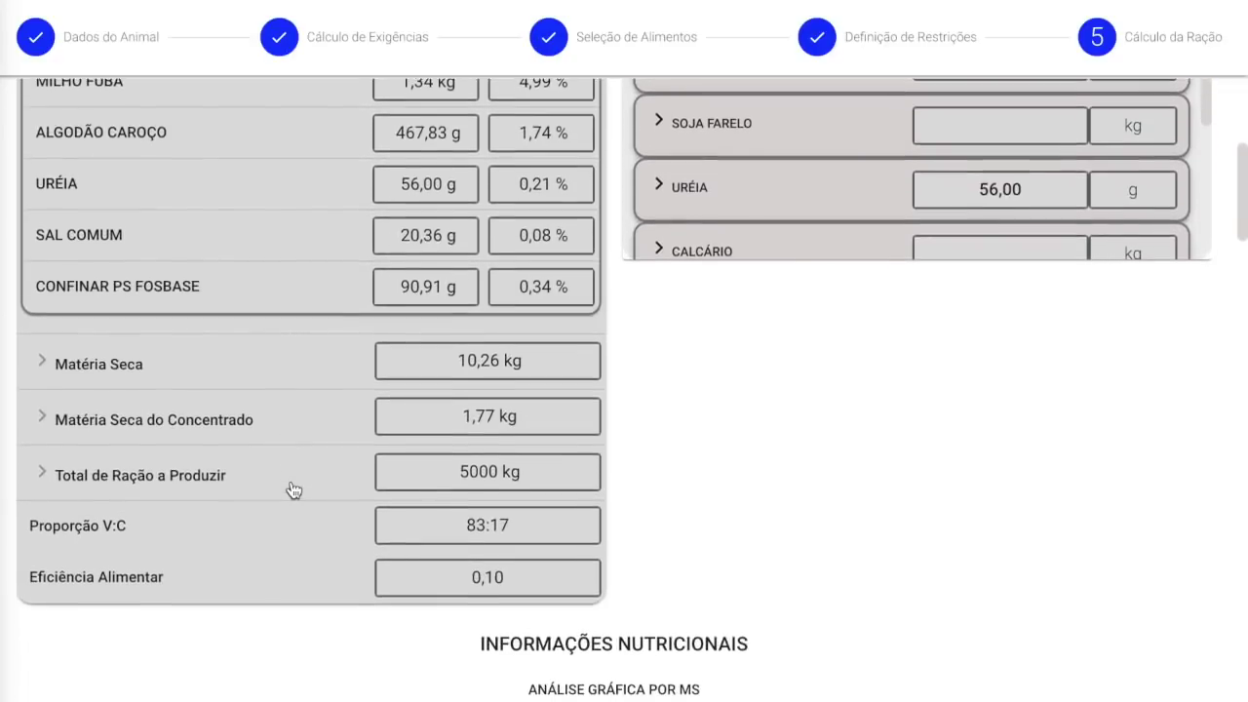
pyautogui.scroll(-15, 293, 489)
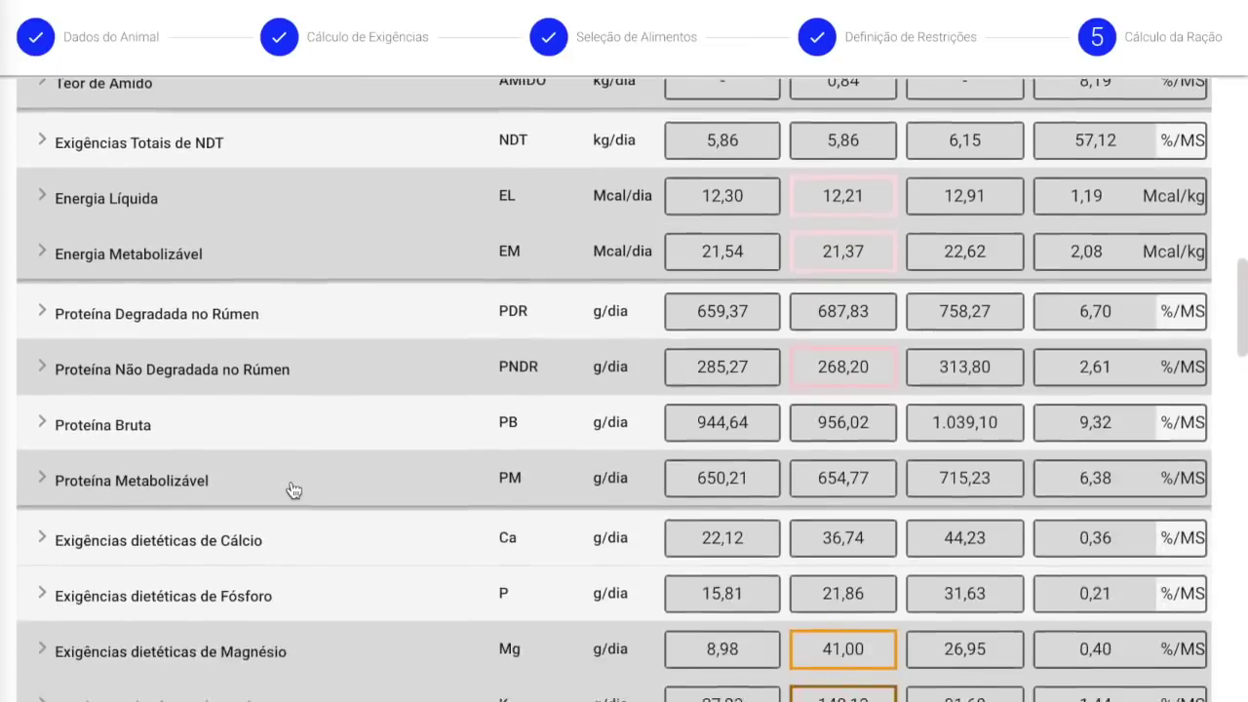
# Review the Relatório Financeiro, checking Dias de Confinamento, Lucro por Animal and Taxa de Retorno, plus Receita Bruta and Margem Bruta Total under Avaliação Total do Confinamento.
pyautogui.scroll(-5, 292, 482)
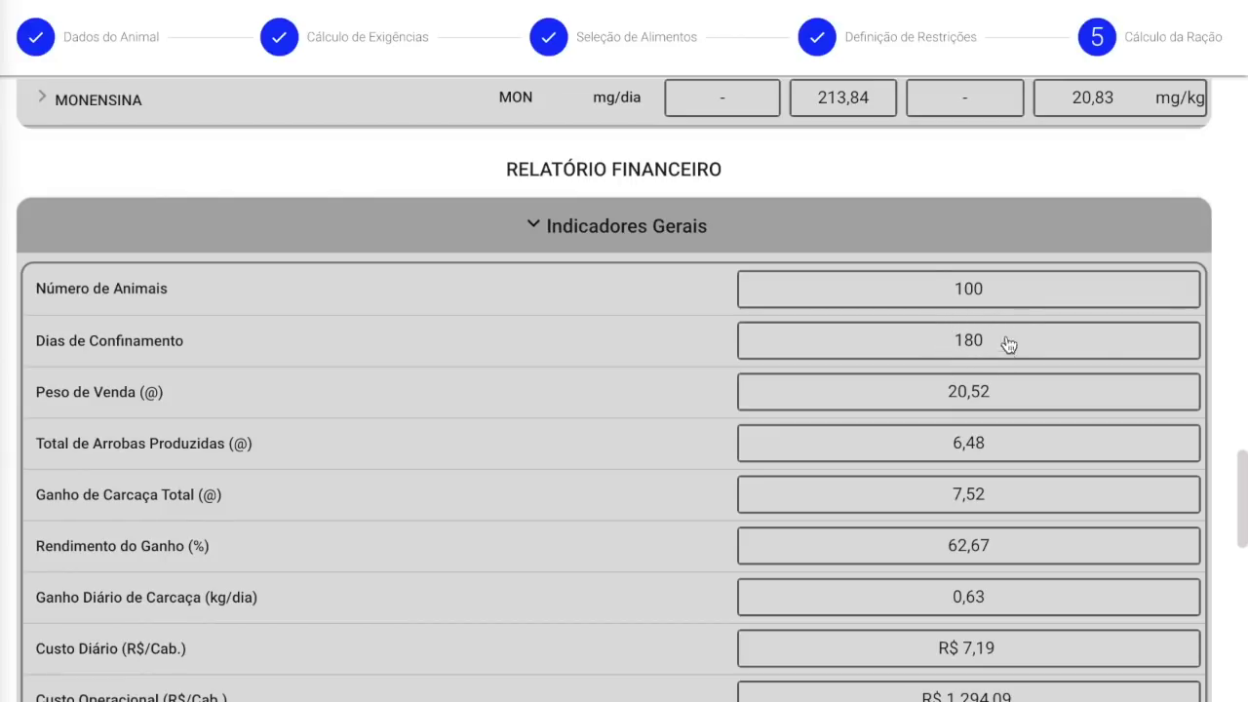
pyautogui.scroll(-7, 941, 525)
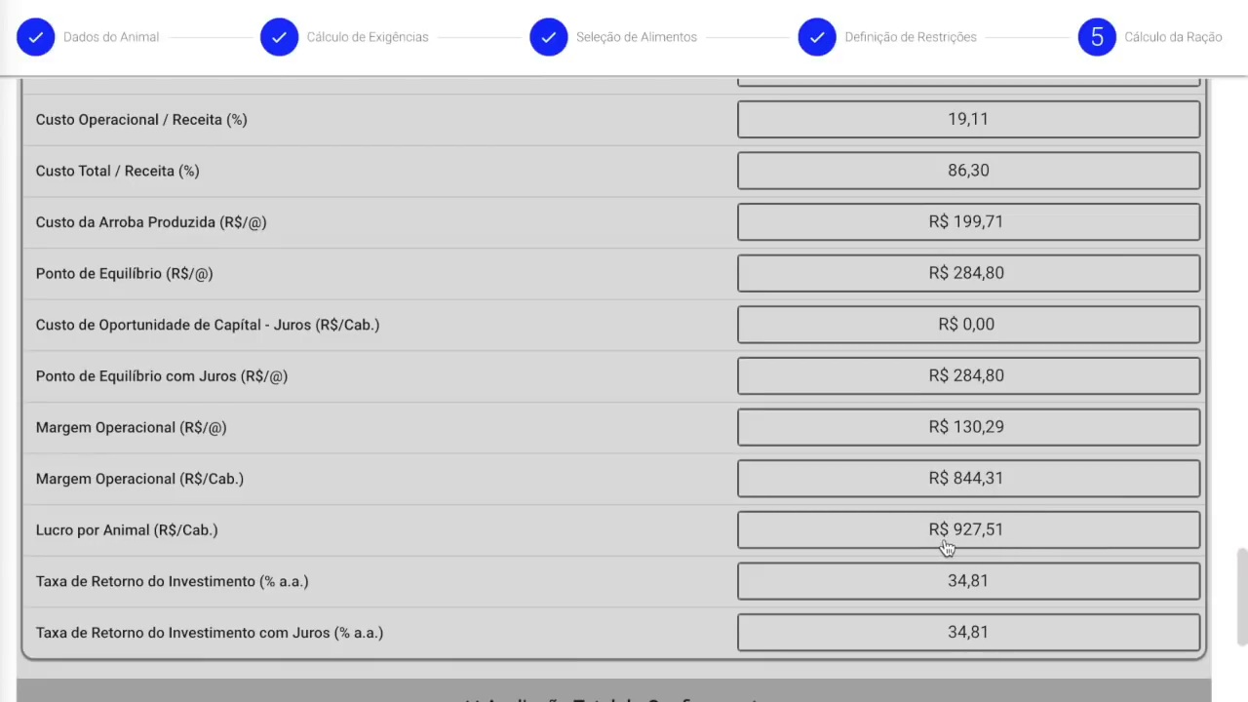
pyautogui.scroll(-2, 994, 546)
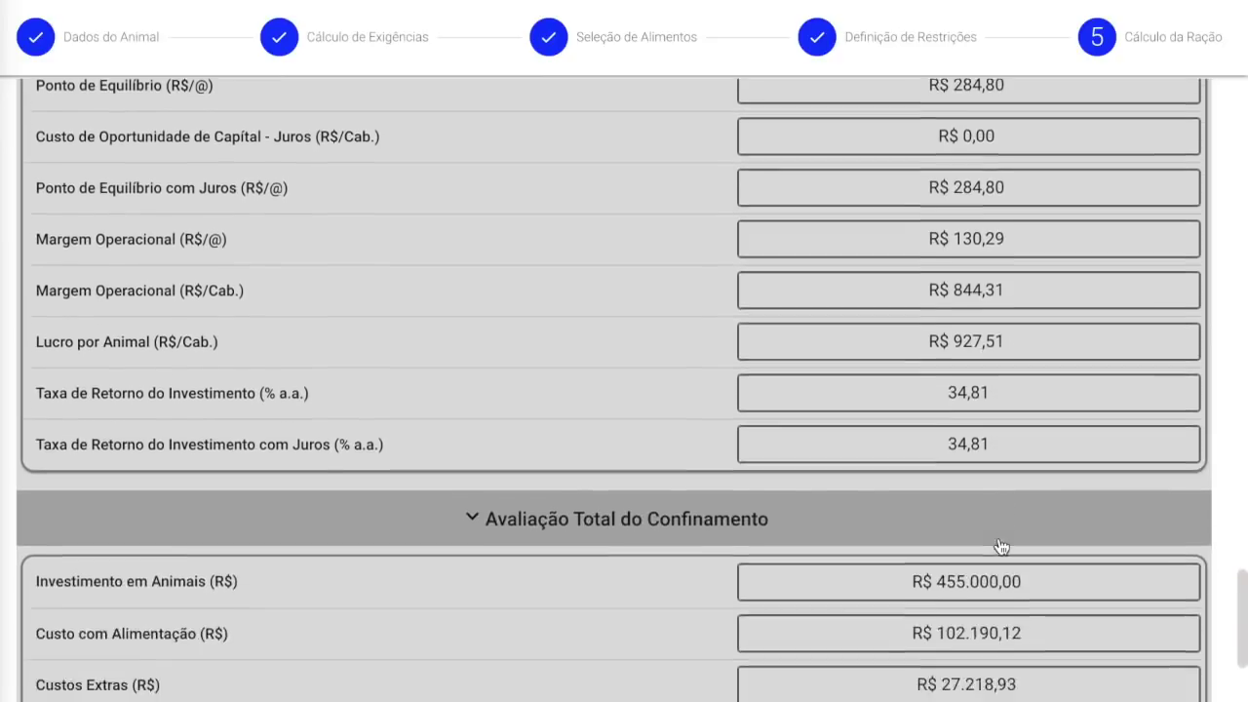
pyautogui.scroll(-2, 1002, 546)
pyautogui.scroll(-1, 1001, 546)
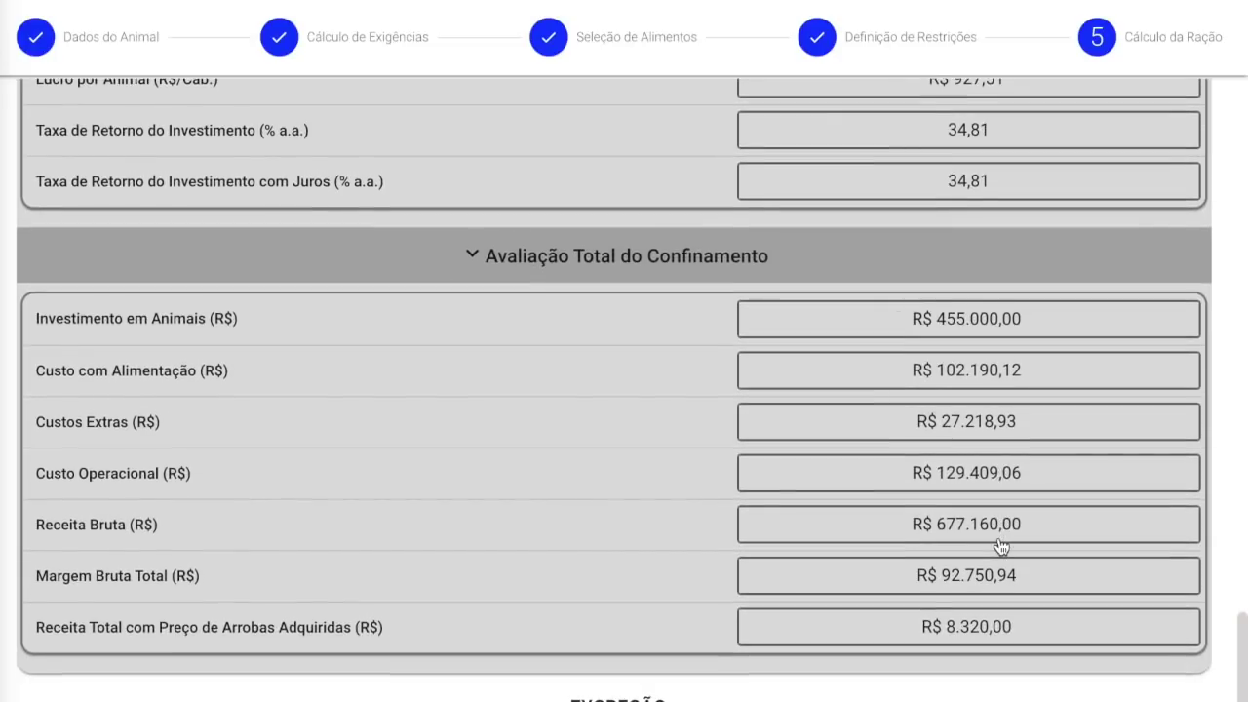
pyautogui.scroll(2, 1001, 546)
pyautogui.scroll(-1, 1002, 546)
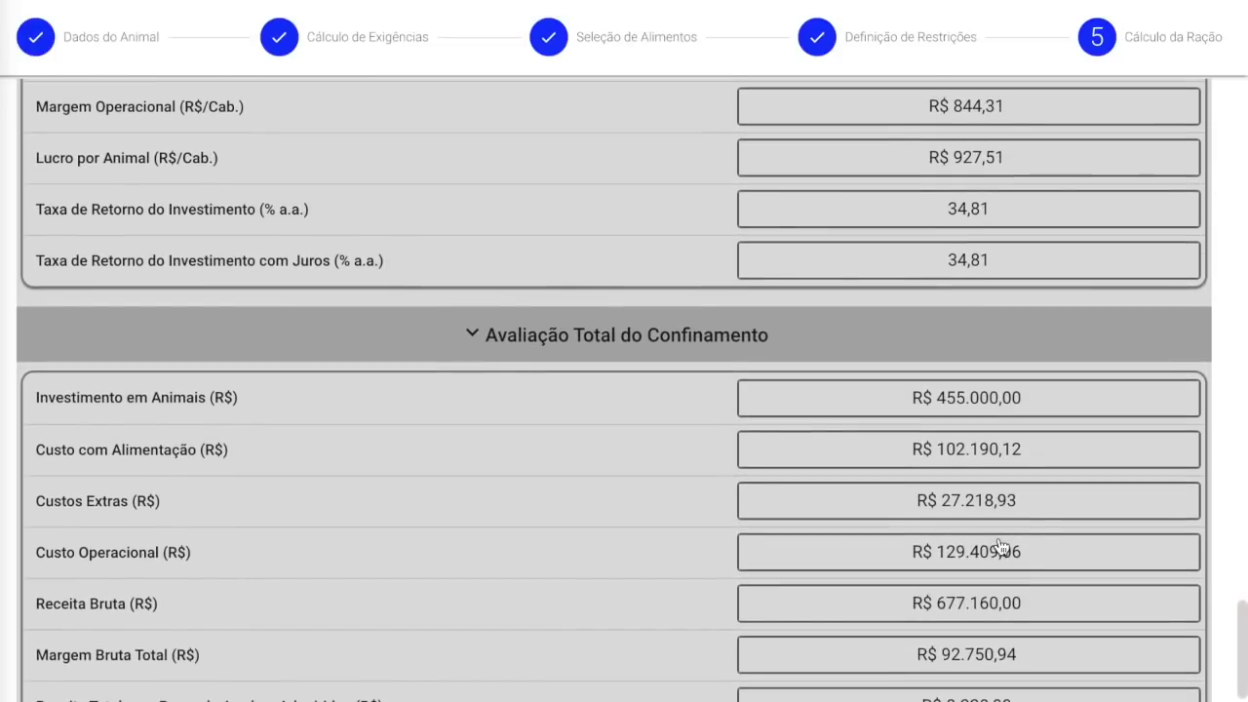
pyautogui.scroll(-1, 1001, 546)
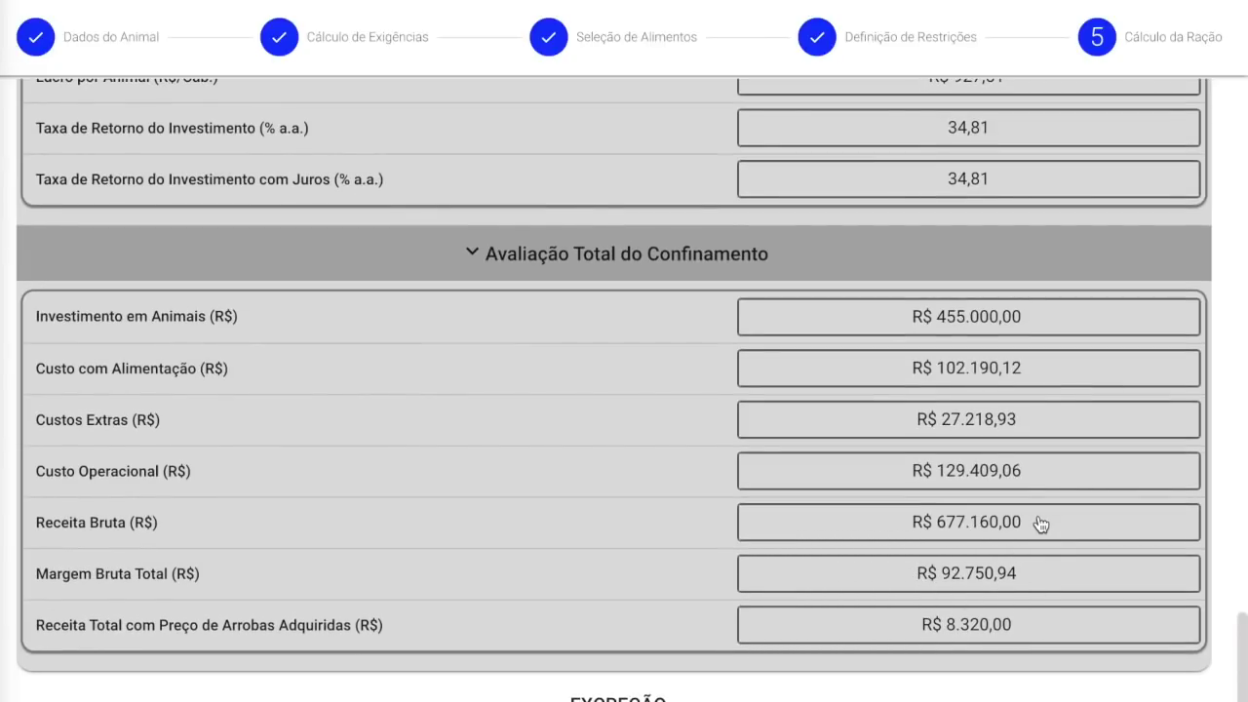
pyautogui.scroll(1, 1039, 524)
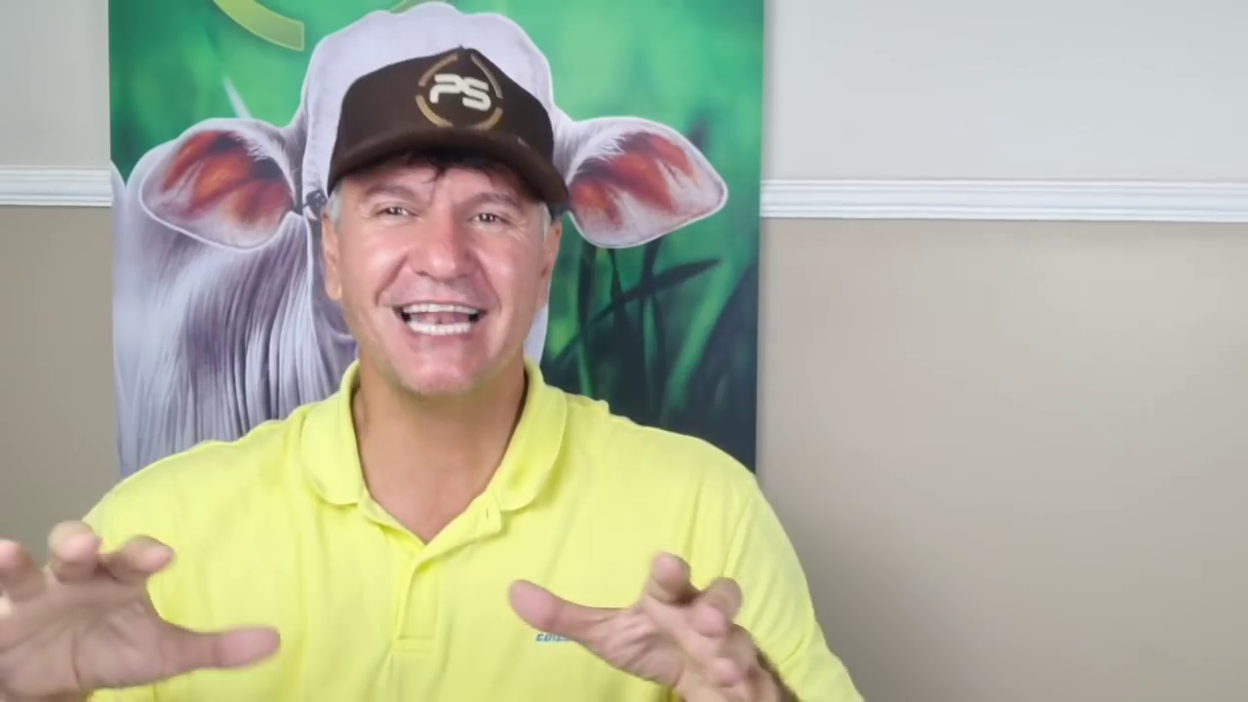